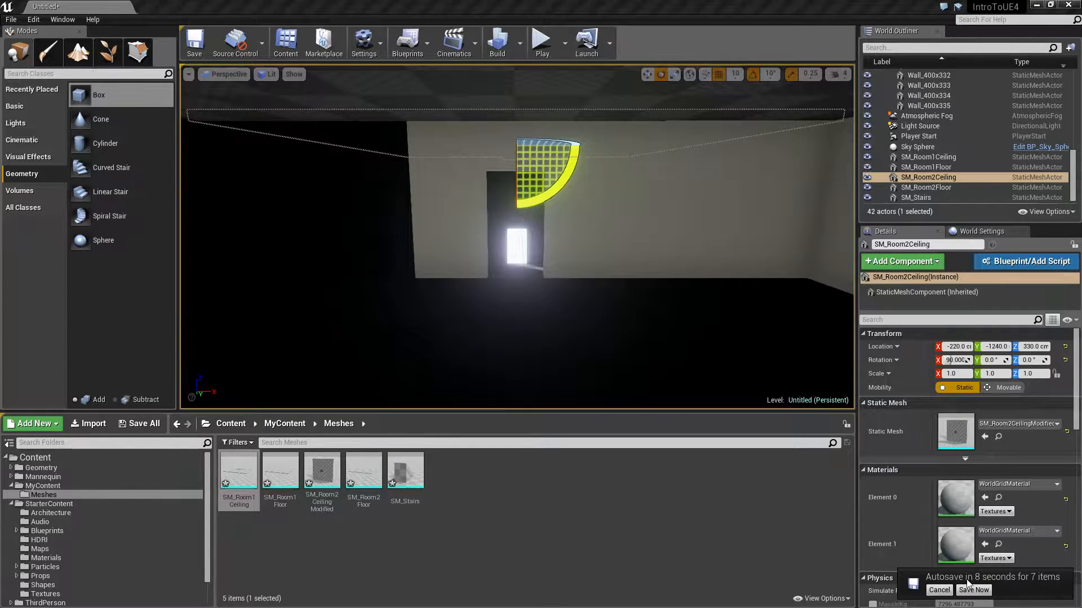
Run the pending autosave immediately and deselect the SM_Room2Ceiling mesh
click(974, 591)
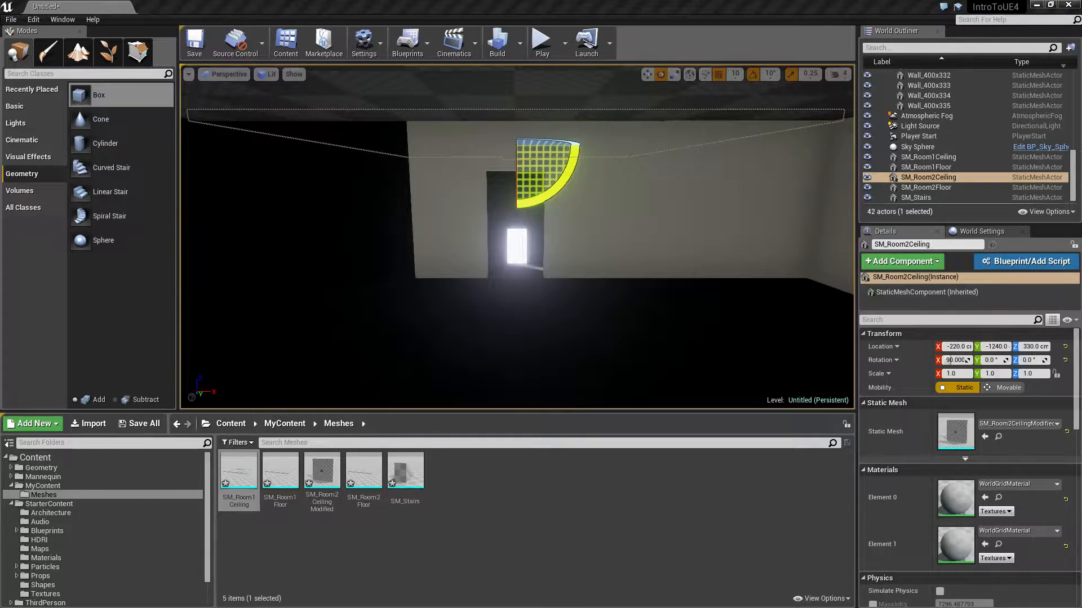
right_drag(517, 237, 508, 255)
key(Escape)
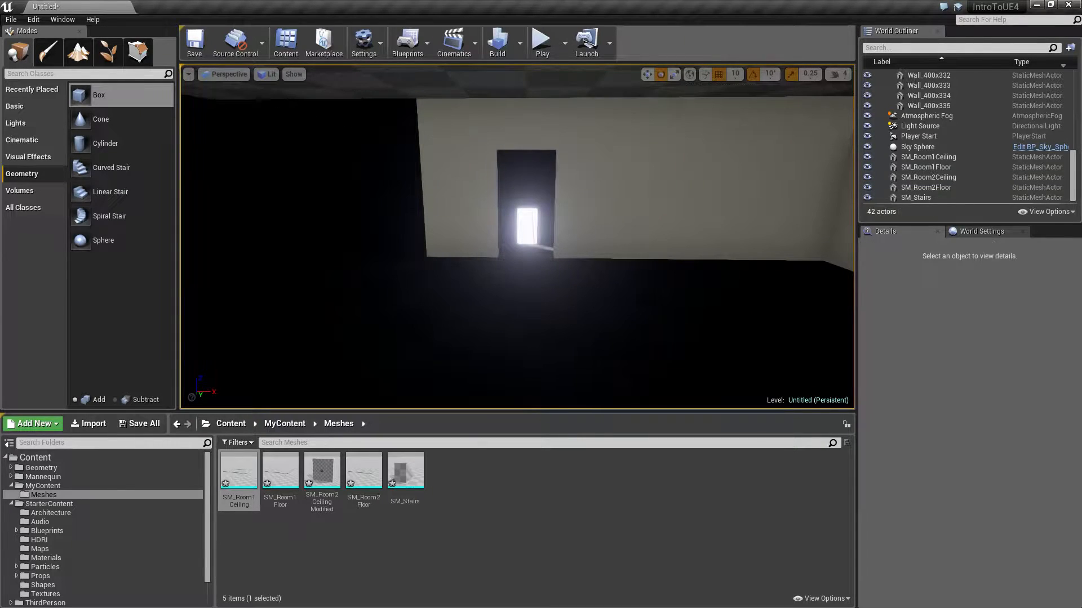
Switch the viewport to Unlit view mode to inspect the dark room's interior
click(269, 76)
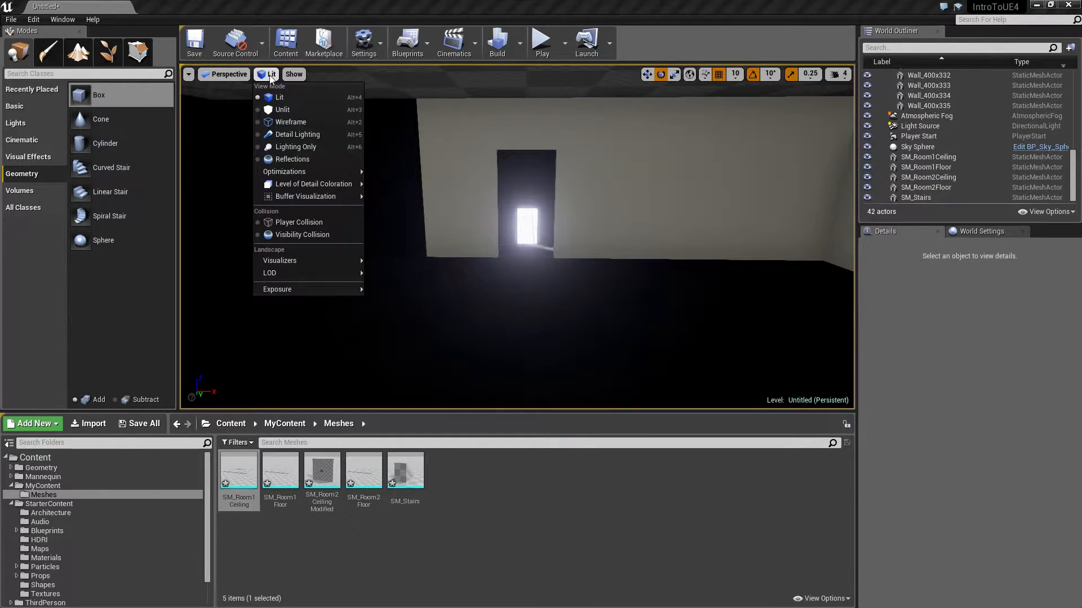
click(283, 111)
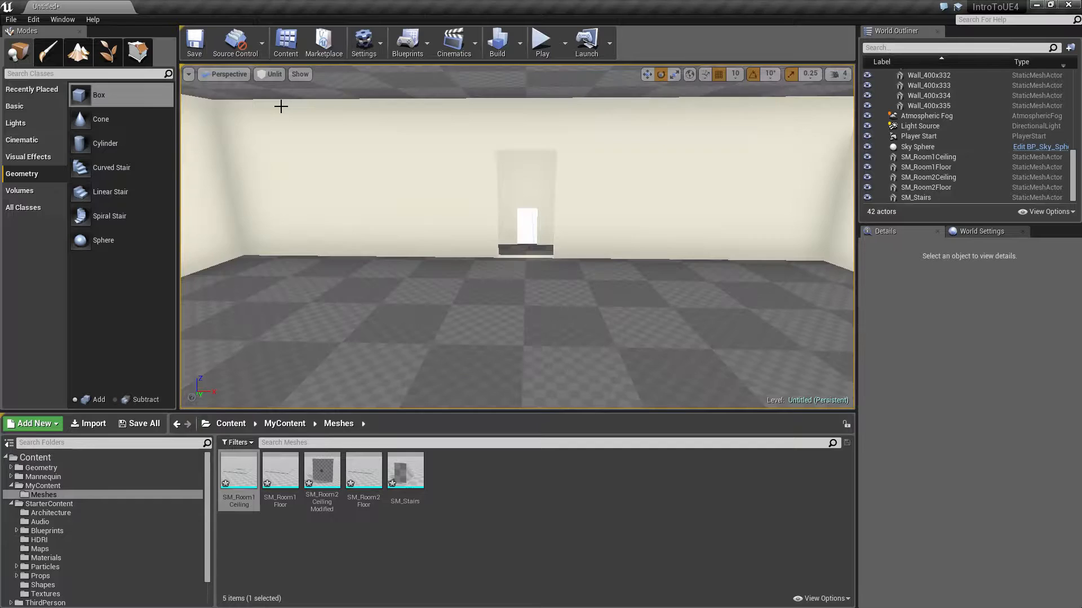
mouse_move(594, 242)
right_down()
mouse_move(332, 244)
mouse_move(597, 242)
mouse_move(610, 221)
mouse_move(614, 245)
mouse_move(595, 241)
right_up()
key(w)
key(s)
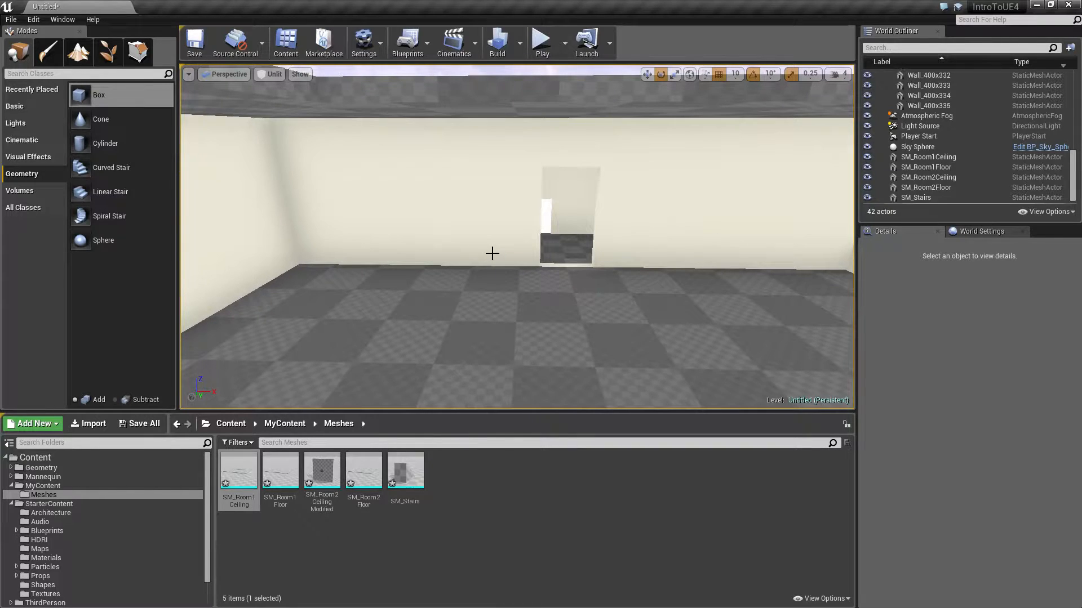
Show the placeable light actors and return the viewport to Lit mode with the building seen from outside
click(14, 123)
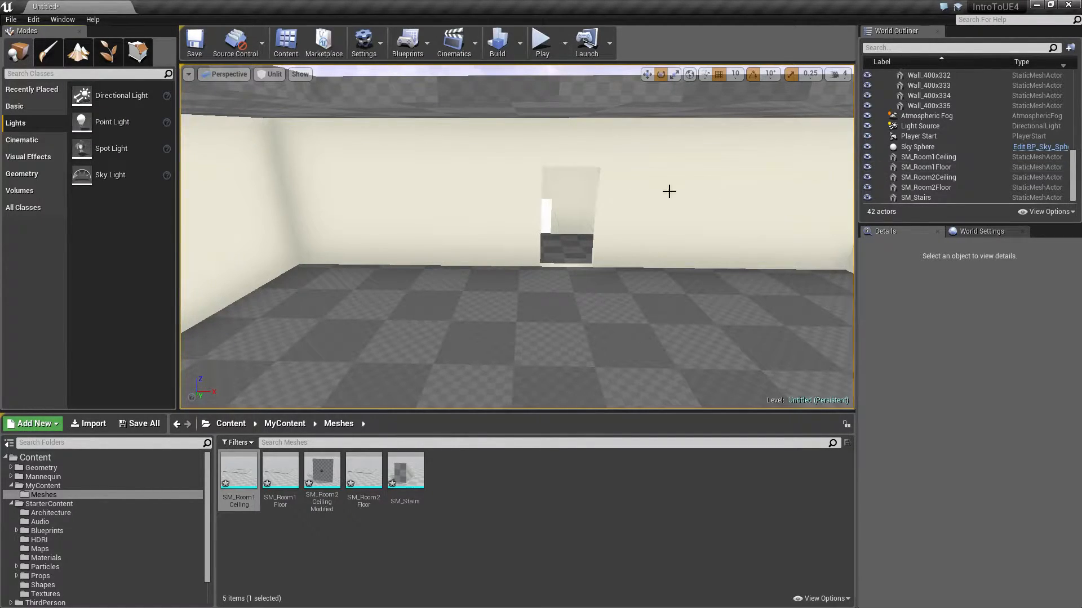
key(s)
right_drag(496, 174, 606, 180)
click(271, 74)
click(282, 97)
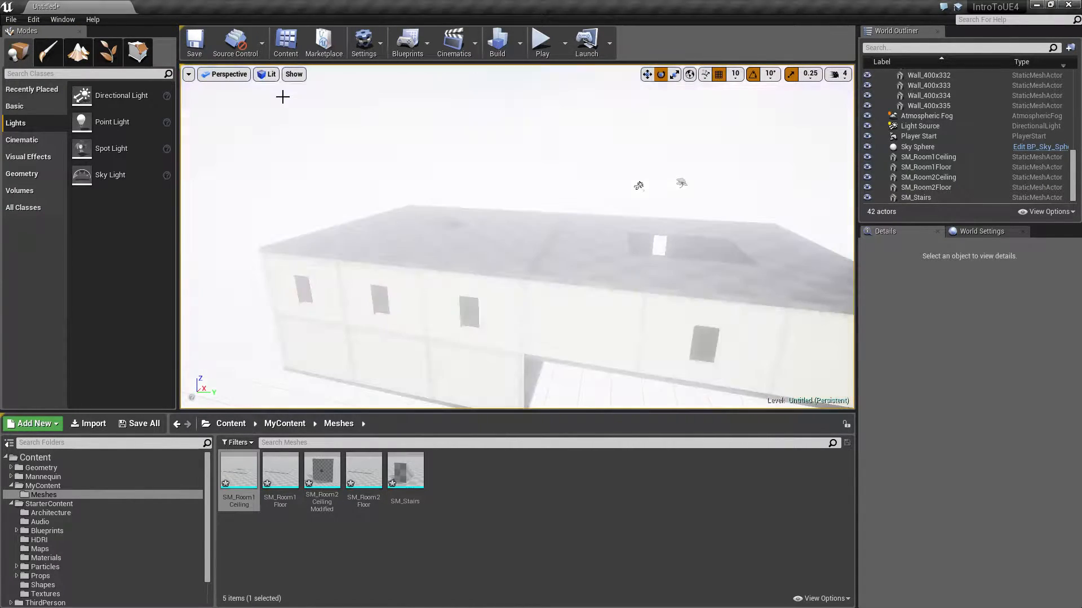
right_drag(352, 178, 431, 214)
key(w)
key(a)
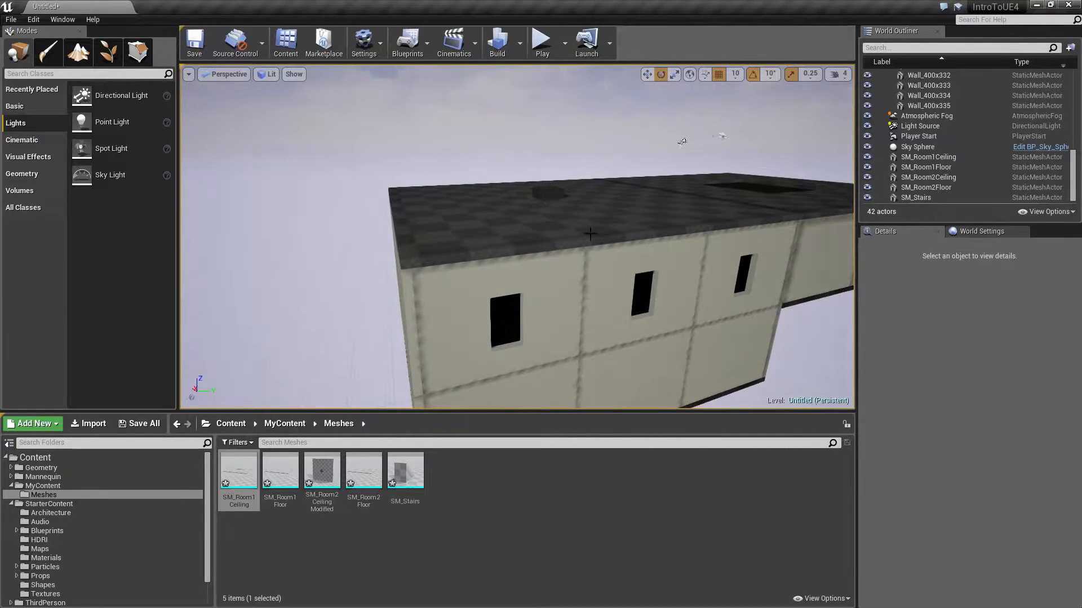
Select the Light Source directional light and hide it in the level
click(918, 125)
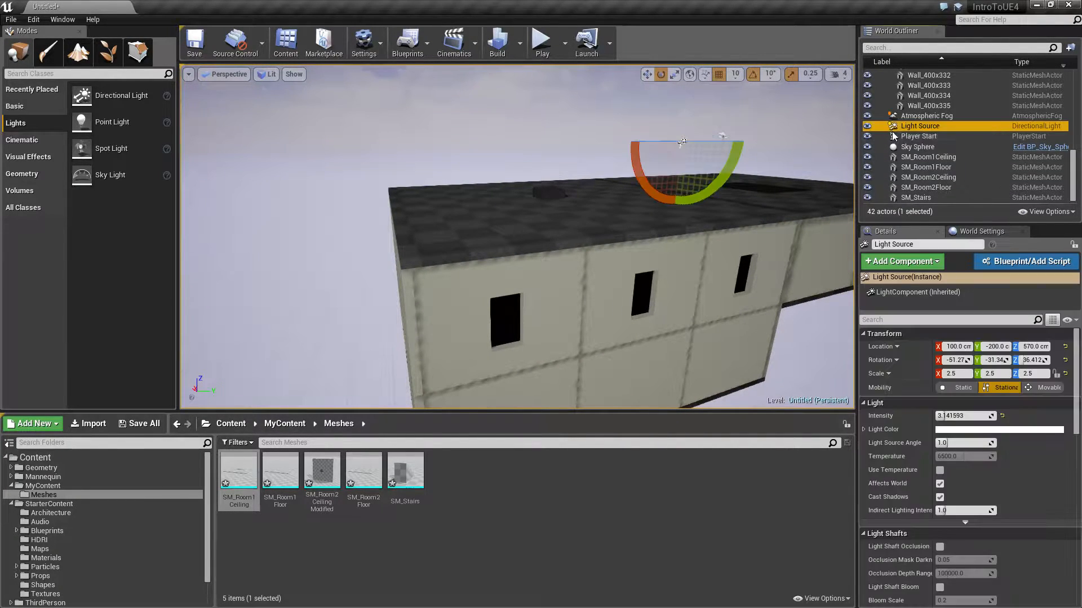
right_drag(688, 213, 711, 200)
key(d)
key(w)
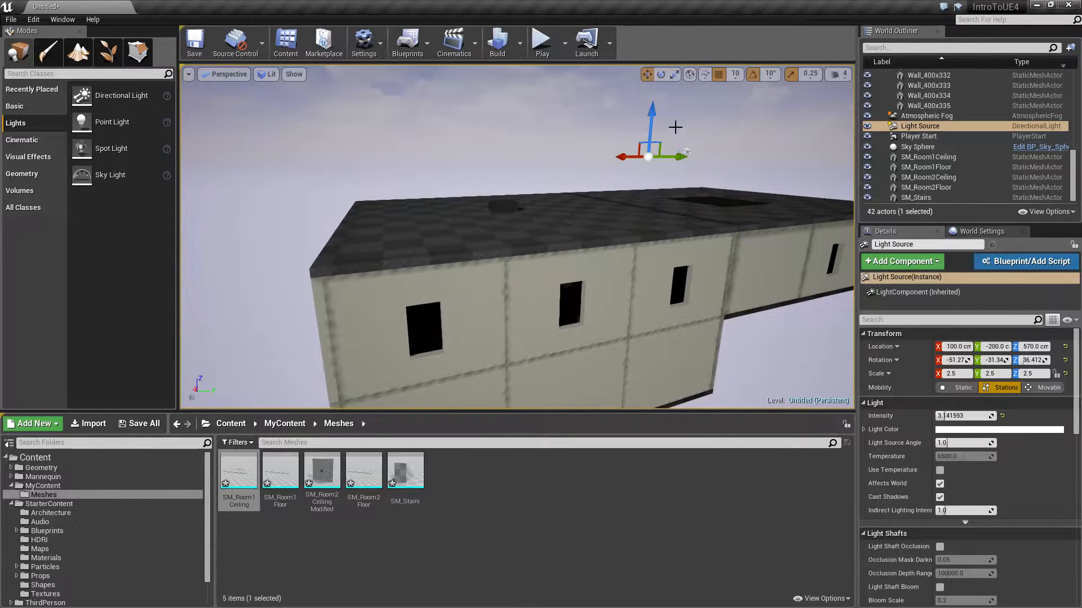
click(905, 277)
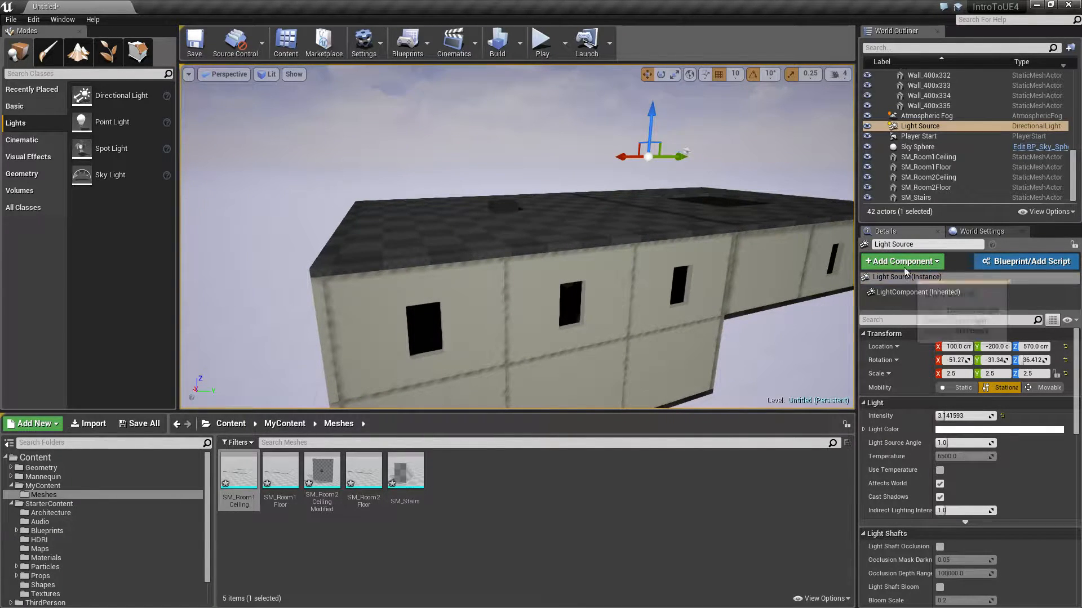
click(867, 127)
key(a)
right_drag(710, 186, 676, 181)
key(d)
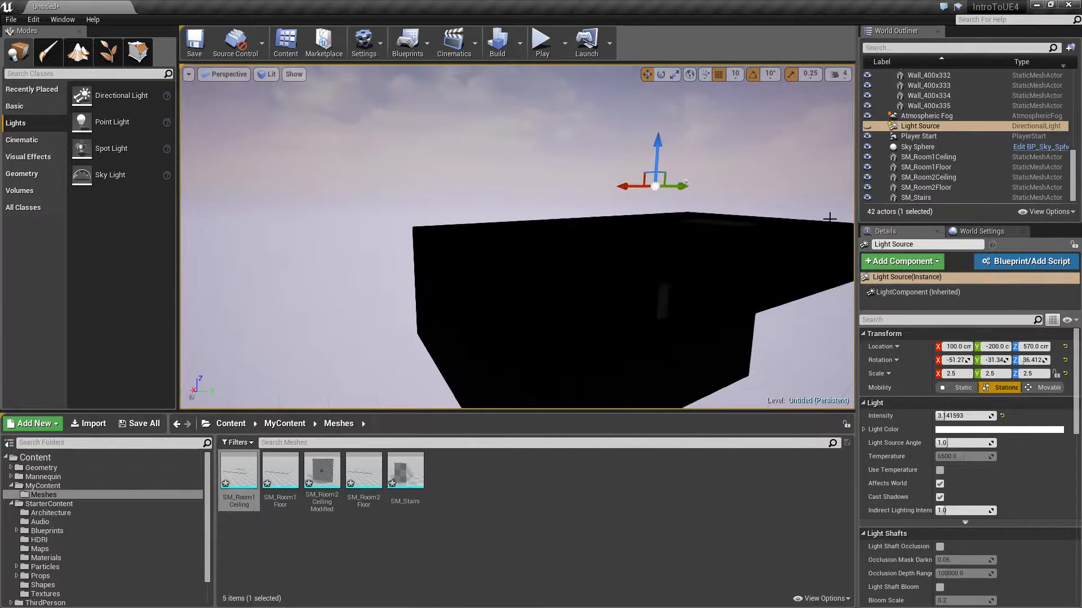
Collapse the Room2Geometry and Room1Geometry folders in the actor list
scroll(918, 168, up, 5)
click(884, 162)
scroll(885, 163, up, 3)
click(885, 83)
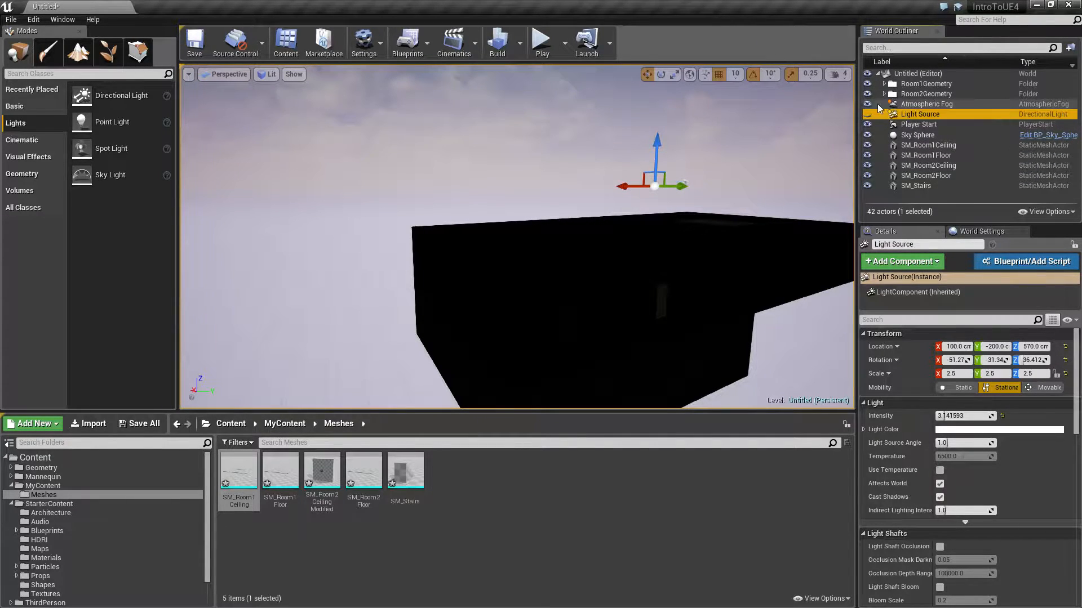
Hide the Sky Sphere and Atmospheric Fog, show both again, and select Atmospheric Fog
click(867, 135)
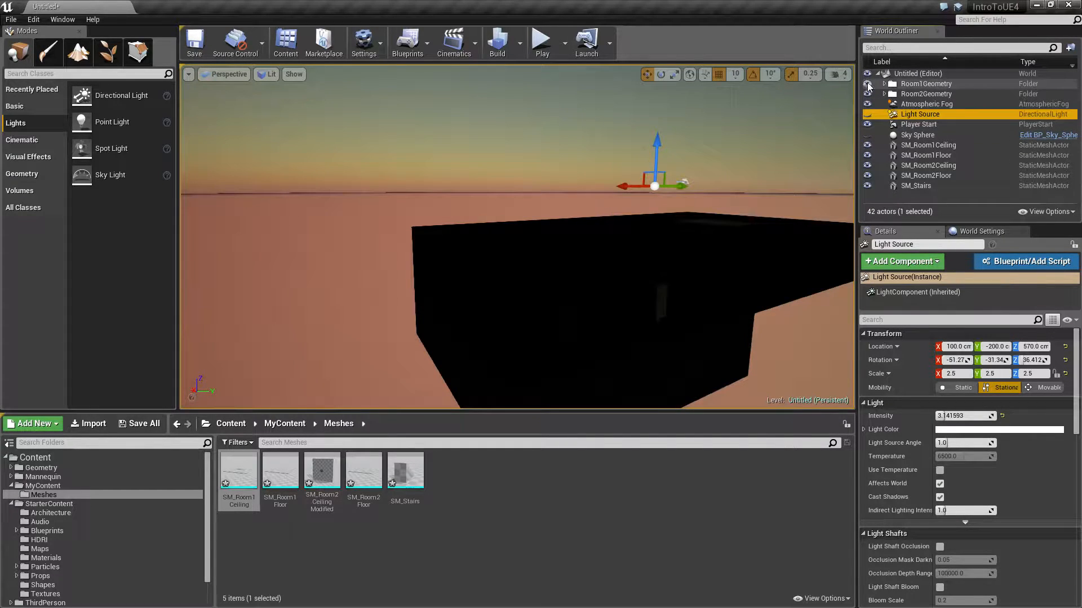
click(867, 104)
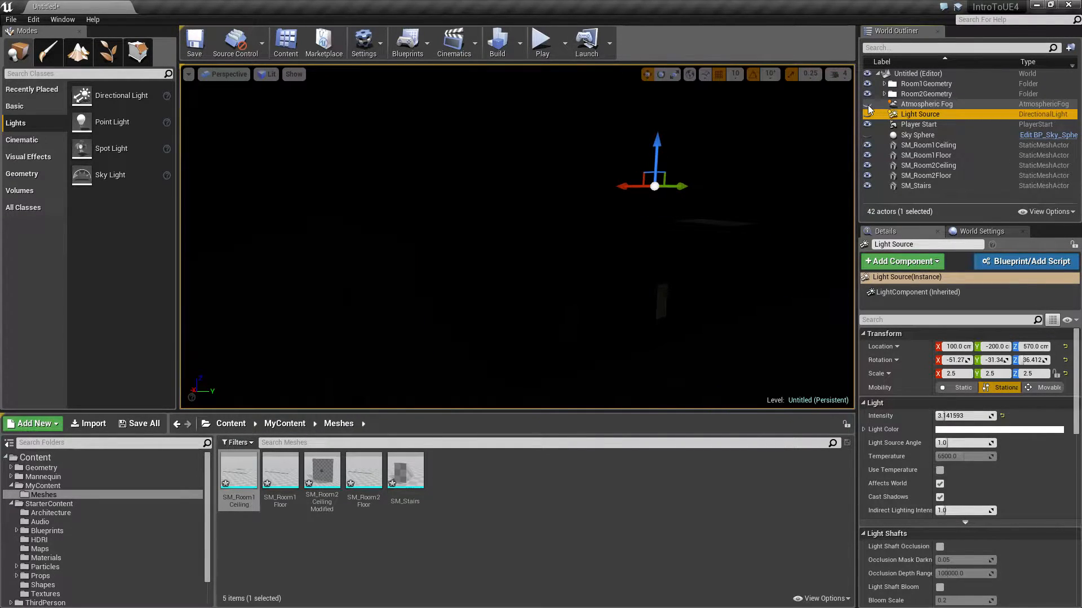
click(867, 105)
click(867, 114)
click(924, 105)
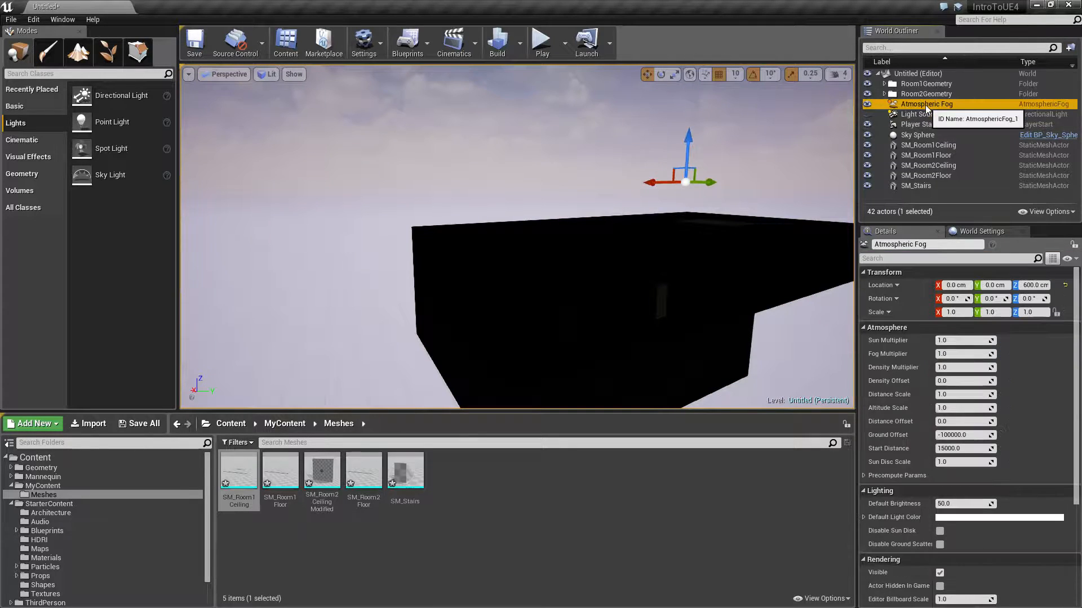
Select the Sky Sphere and toggle its visibility off and back on
click(913, 135)
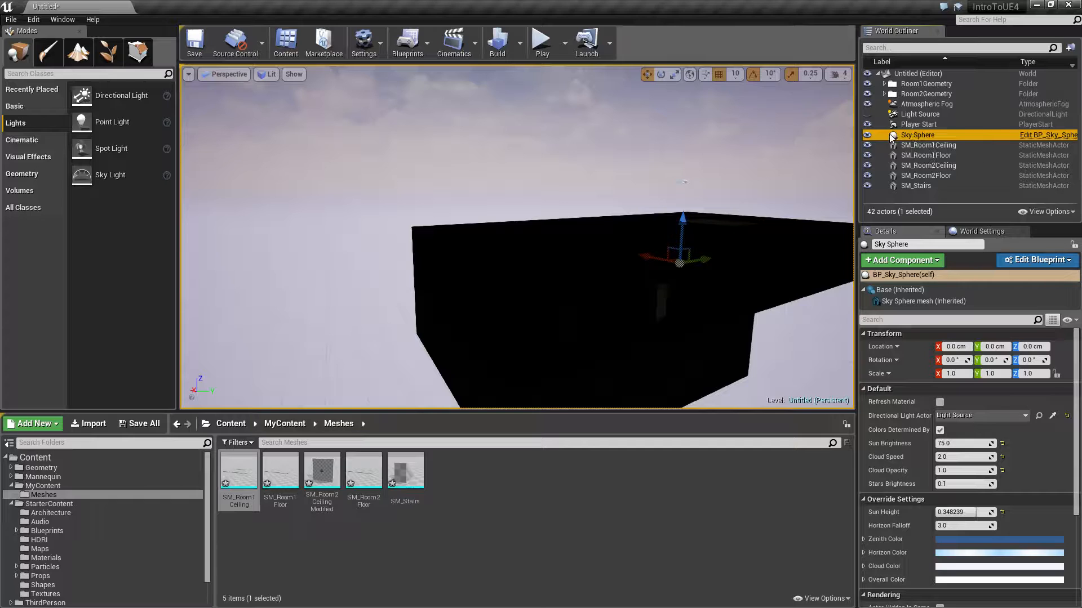
click(866, 136)
click(867, 136)
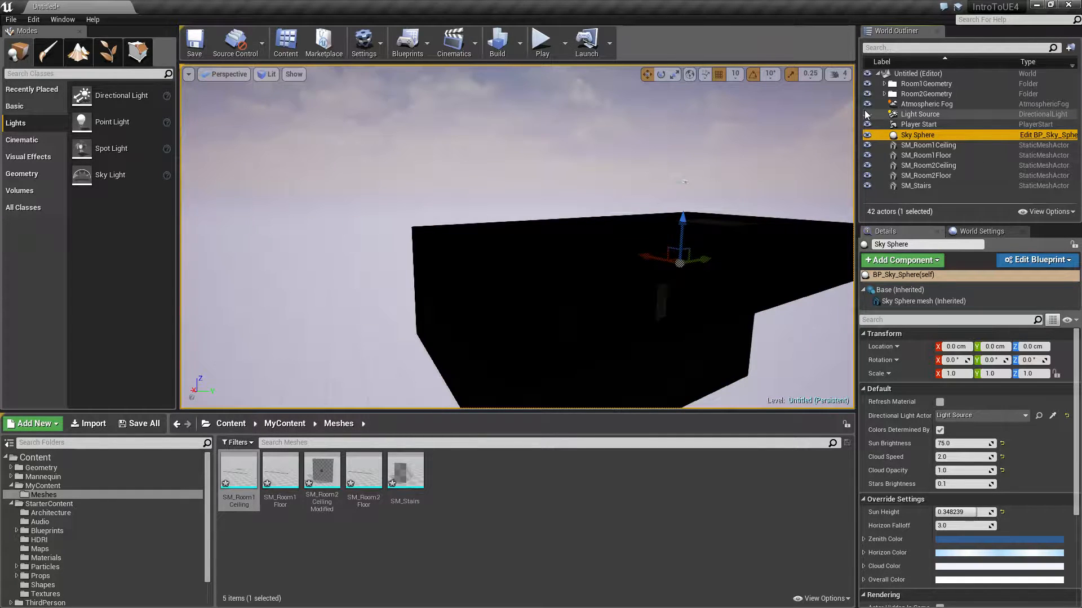
Toggle the Light Source's visibility repeatedly to compare the building's lighting, leaving the light shown
click(866, 114)
click(867, 114)
click(867, 114)
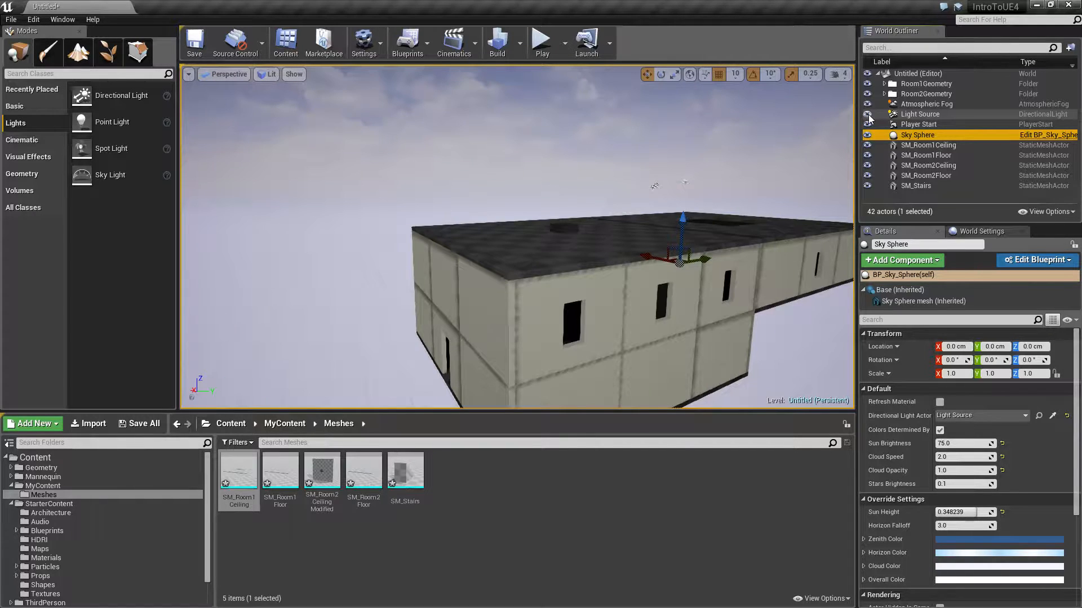
click(867, 114)
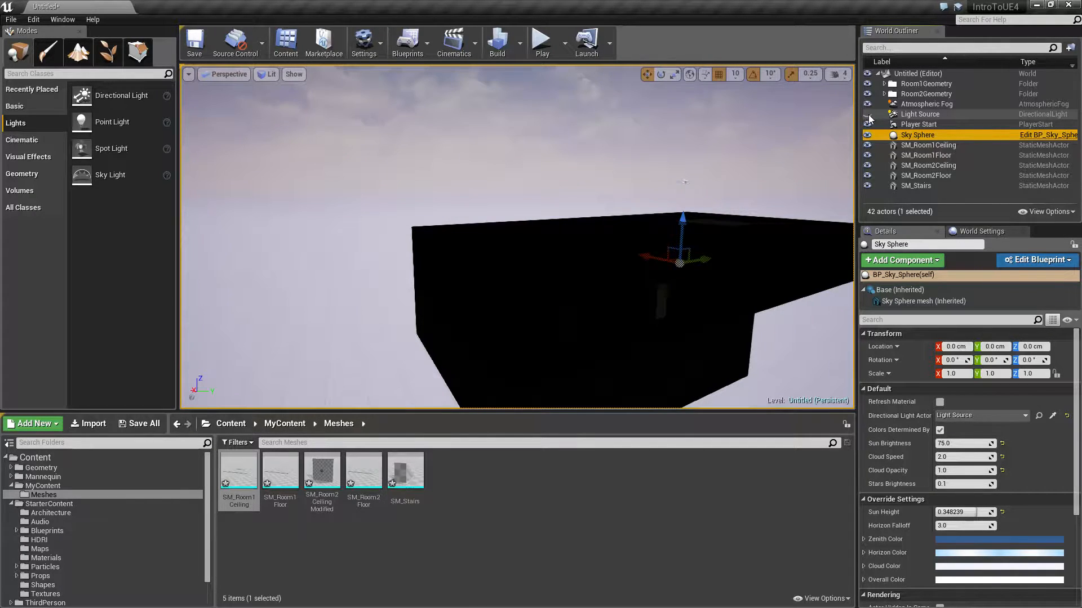
click(868, 116)
right_drag(679, 210, 656, 238)
key(w)
key(s)
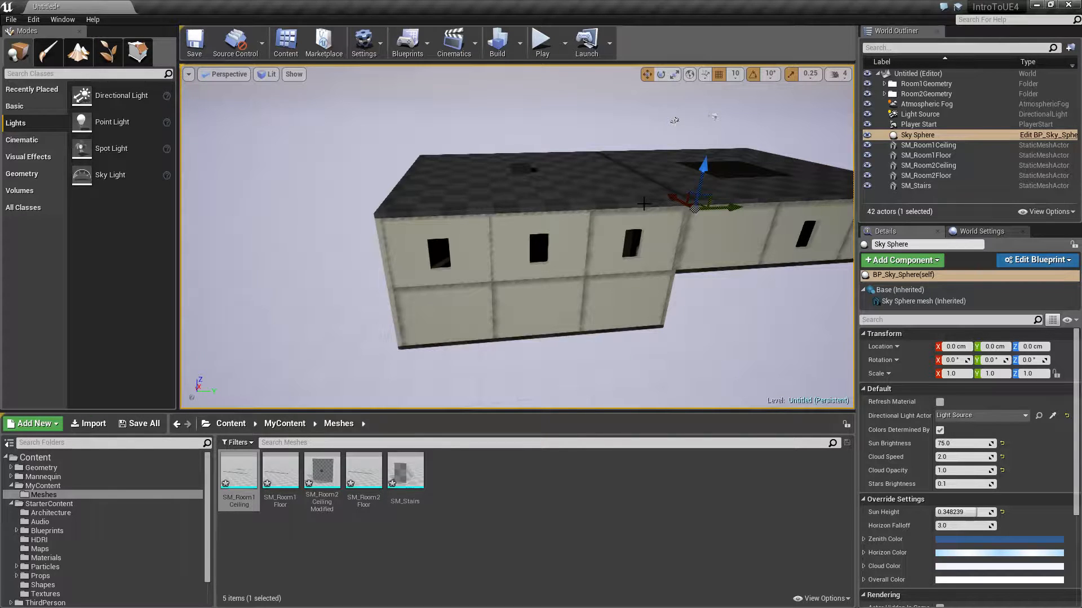
Move the Light Source horizontally to about X -1240 cm, Y -880 cm, beside the building's windowed wall
mouse_move(752, 254)
right_down()
mouse_move(685, 220)
mouse_move(749, 228)
mouse_move(753, 252)
right_up()
click(900, 114)
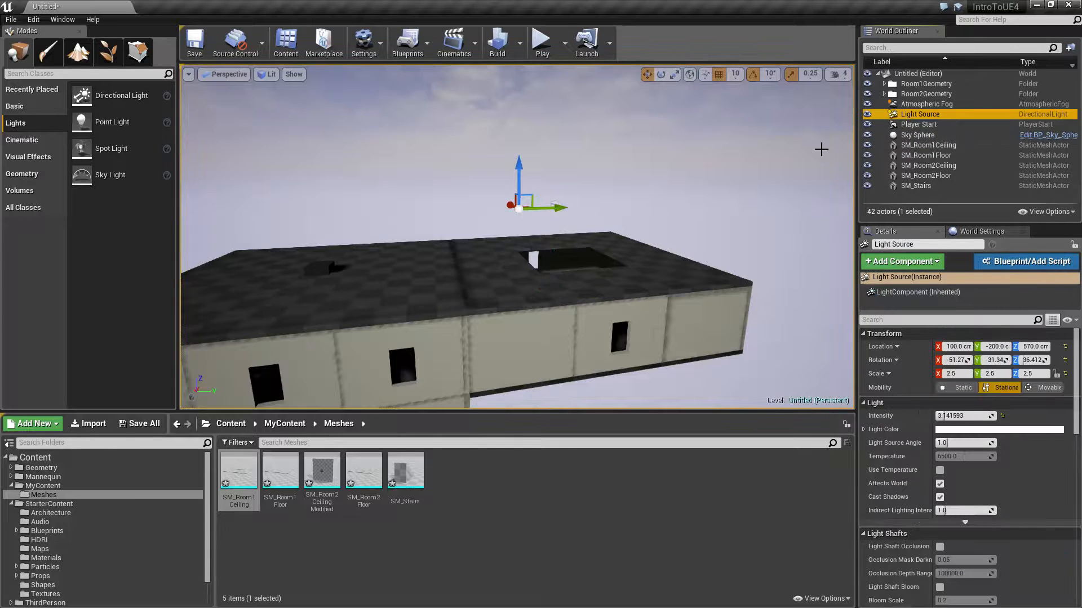
right_drag(575, 225, 738, 228)
key(a)
drag(352, 195, 359, 195)
drag(569, 231, 572, 232)
right_drag(649, 232, 496, 241)
key(d)
drag(501, 242, 445, 247)
right_drag(445, 247, 270, 248)
key(d)
key(w)
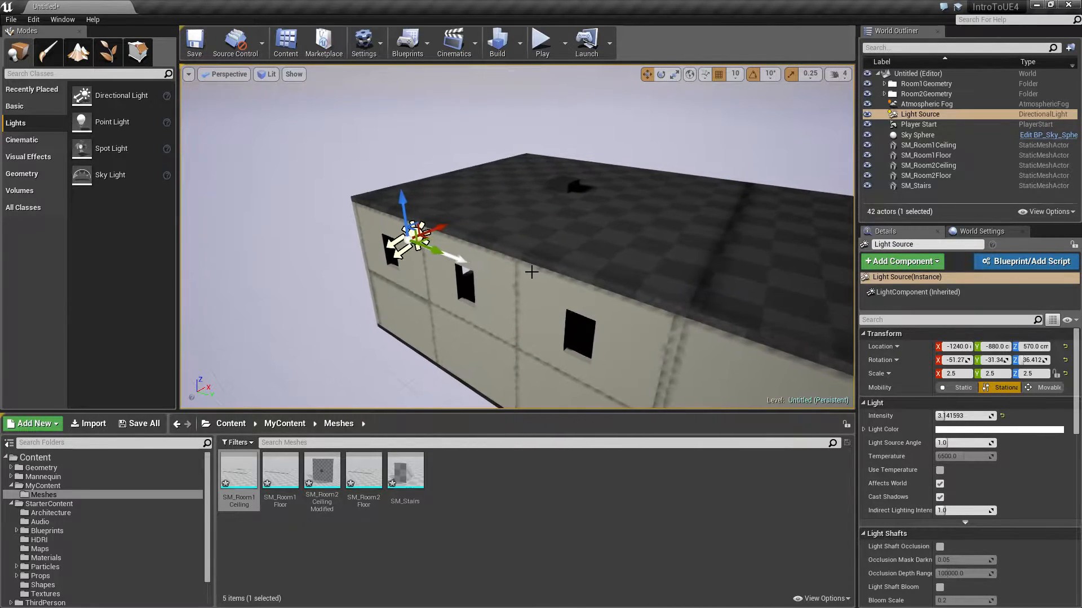
Examine the Light Source's direction arrows and the building's lighting from several angles, with the light deselected and reselected
key(Escape)
key(a)
right_drag(441, 250, 524, 242)
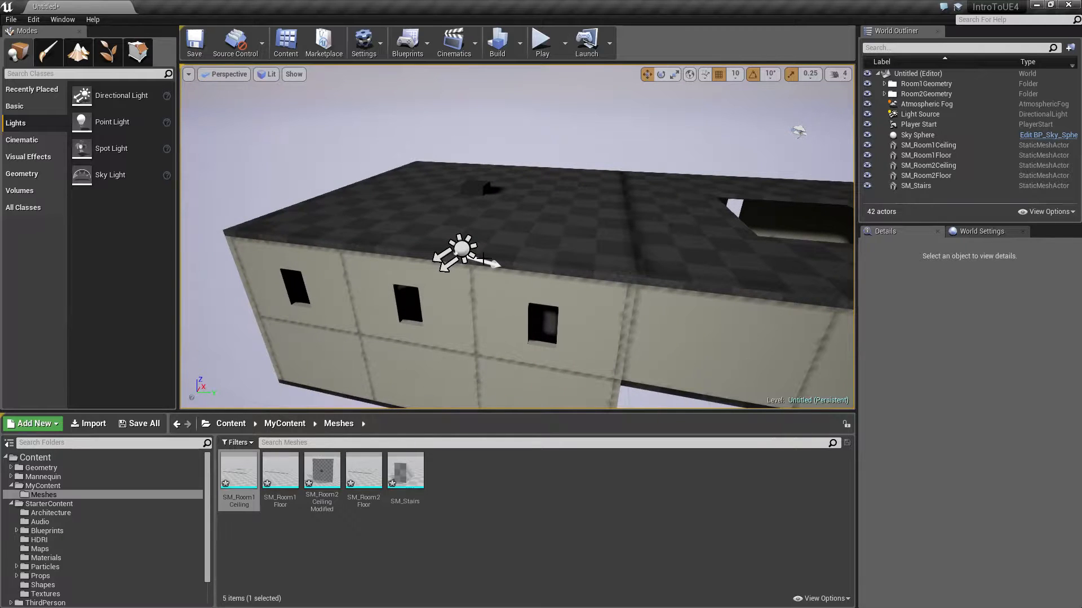
click(488, 263)
key(d)
mouse_move(512, 282)
right_down()
mouse_move(451, 280)
mouse_move(428, 257)
mouse_move(507, 281)
right_up()
key(a)
right_drag(407, 227, 405, 227)
key(s)
mouse_move(628, 277)
right_down()
mouse_move(665, 276)
mouse_move(630, 276)
right_up()
key(a)
key(d)
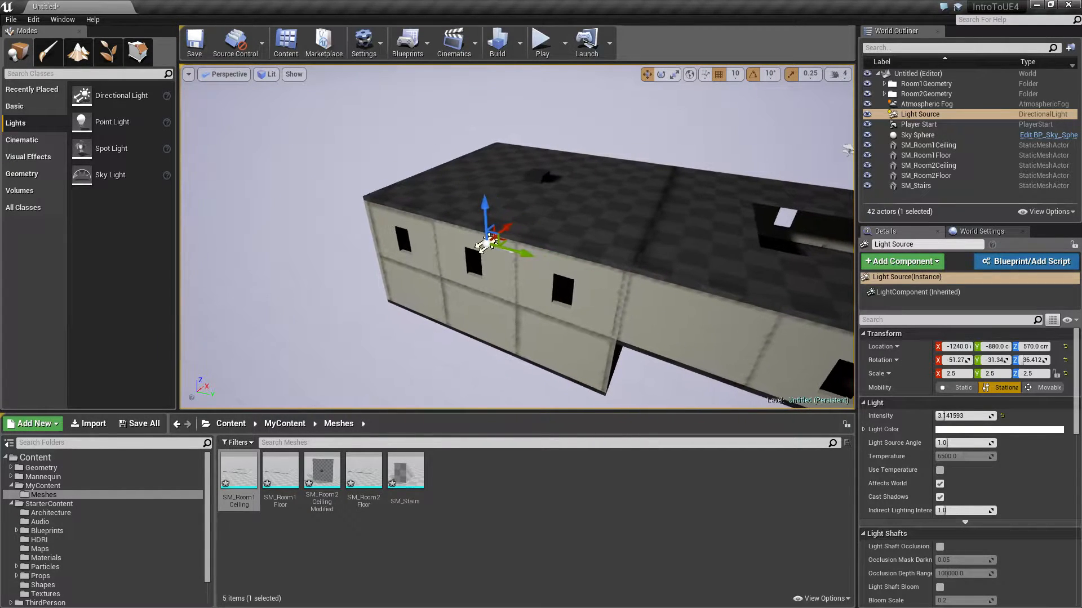
Try other rotation values on the Light Source and reset its rotation to the default
drag(1022, 360, 1023, 360)
click(1064, 360)
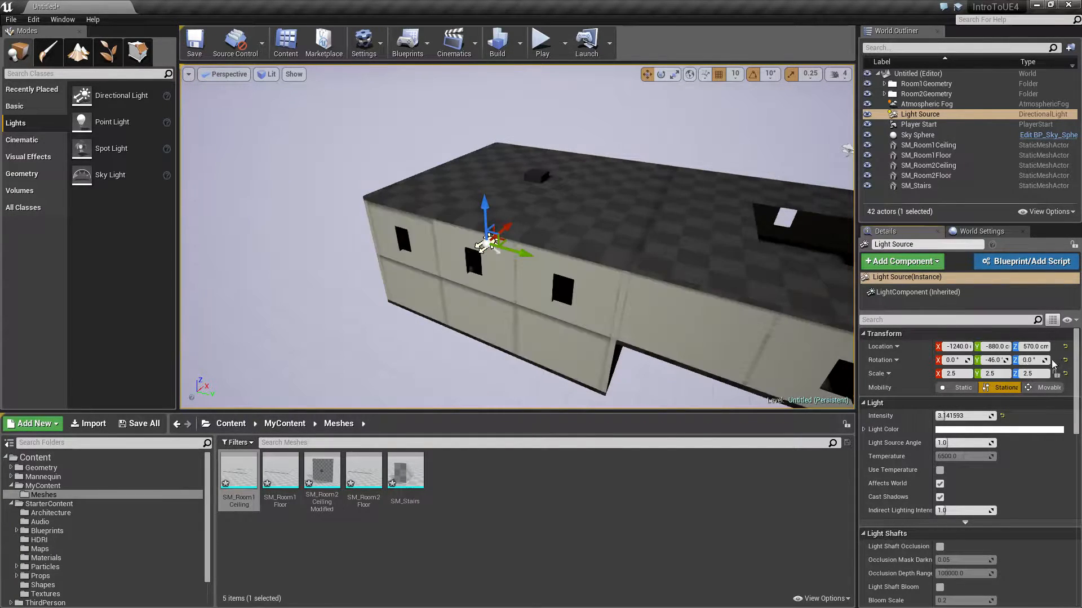
drag(994, 360, 964, 359)
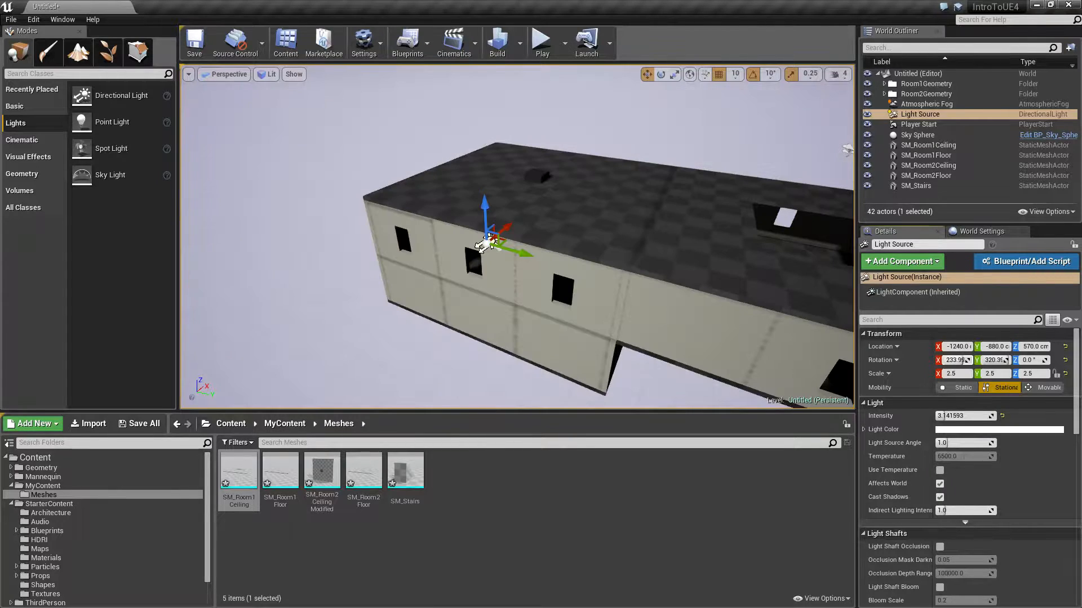
click(1065, 362)
Rotate the Light Source to 30° about the Z axis with the rotation gizmo
right_drag(681, 253, 777, 223)
right_drag(596, 312, 575, 367)
mouse_move(468, 303)
right_down()
mouse_move(507, 310)
mouse_move(476, 293)
mouse_move(468, 303)
right_up()
drag(419, 319, 428, 344)
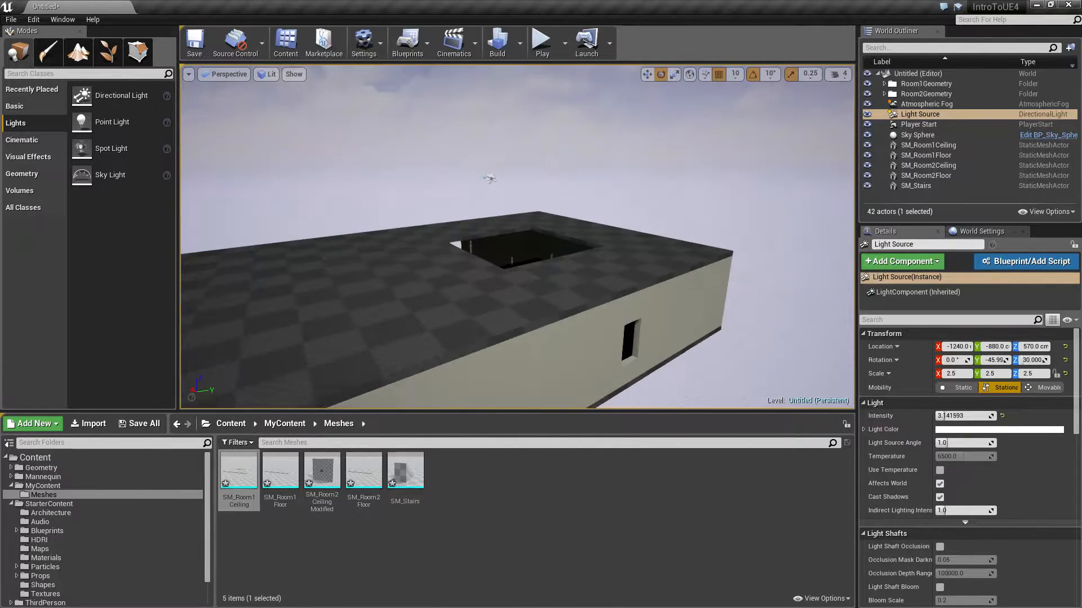
Place a Point Light inside the dark room at about X -550, Y -390, Z 190 cm
key(w)
right_drag(517, 237, 366, 292)
key(w)
key(w)
key(s)
key(d)
key(w)
drag(119, 125, 448, 145)
key(w)
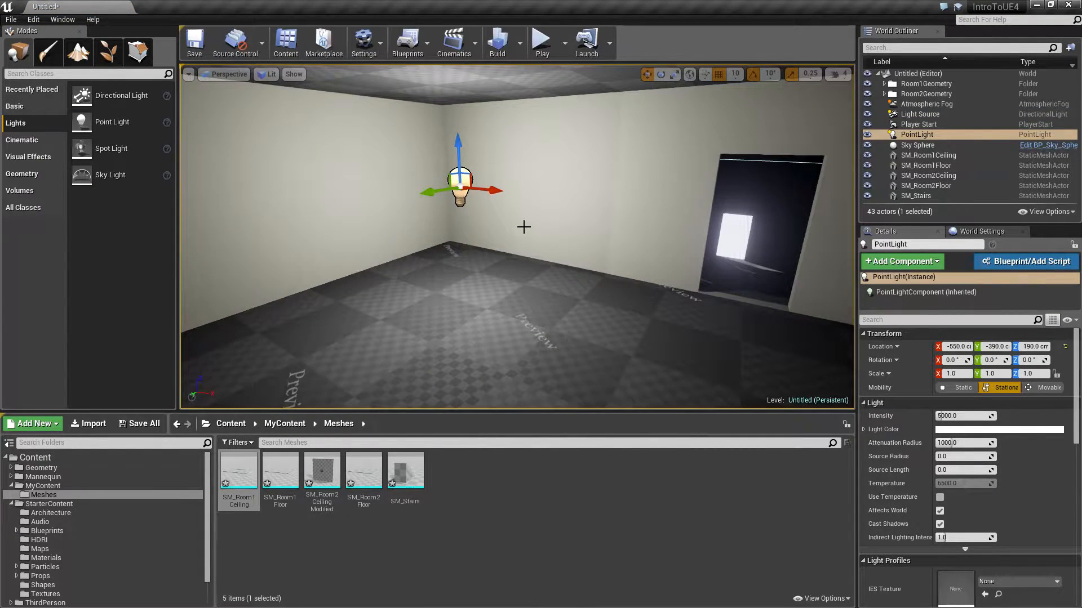
right_drag(486, 232, 489, 240)
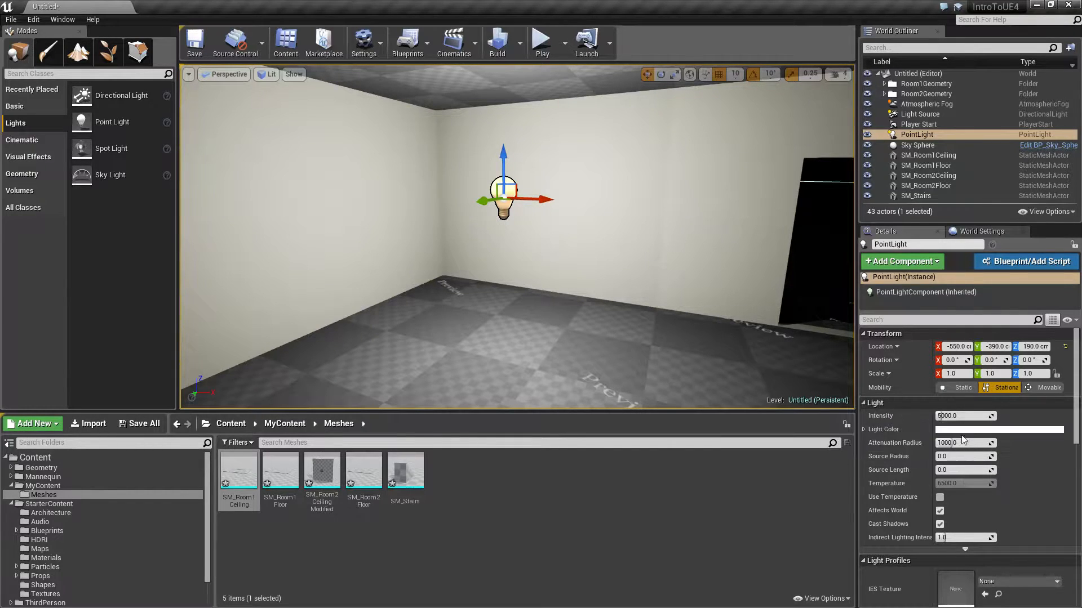
Set the point light's intensity to 100000 and its attenuation radius to about 256
drag(944, 417, 940, 443)
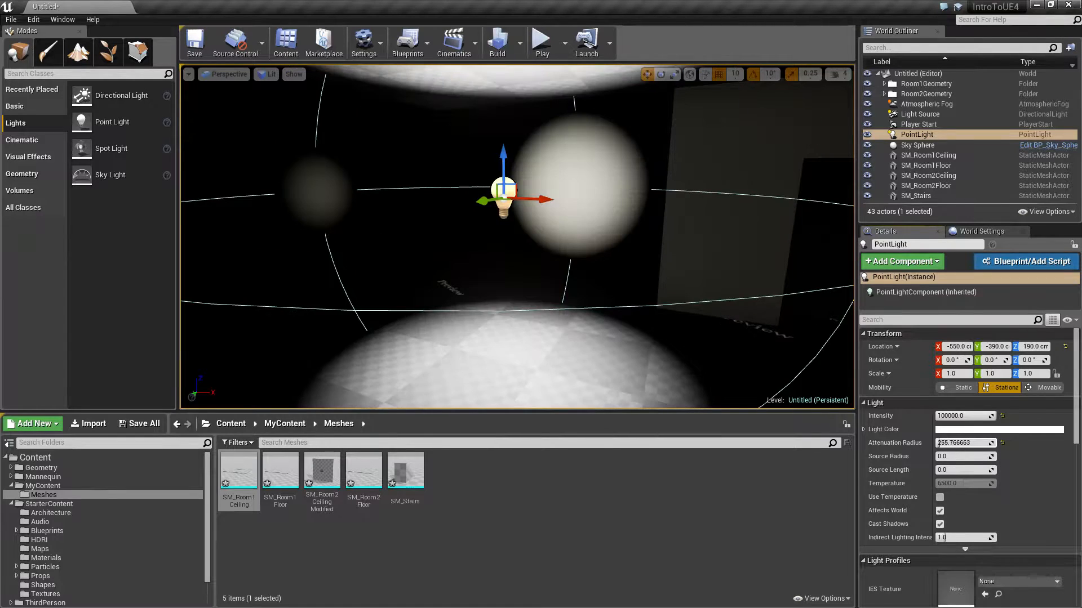
right_drag(715, 305, 659, 293)
key(s)
right_drag(743, 176, 741, 175)
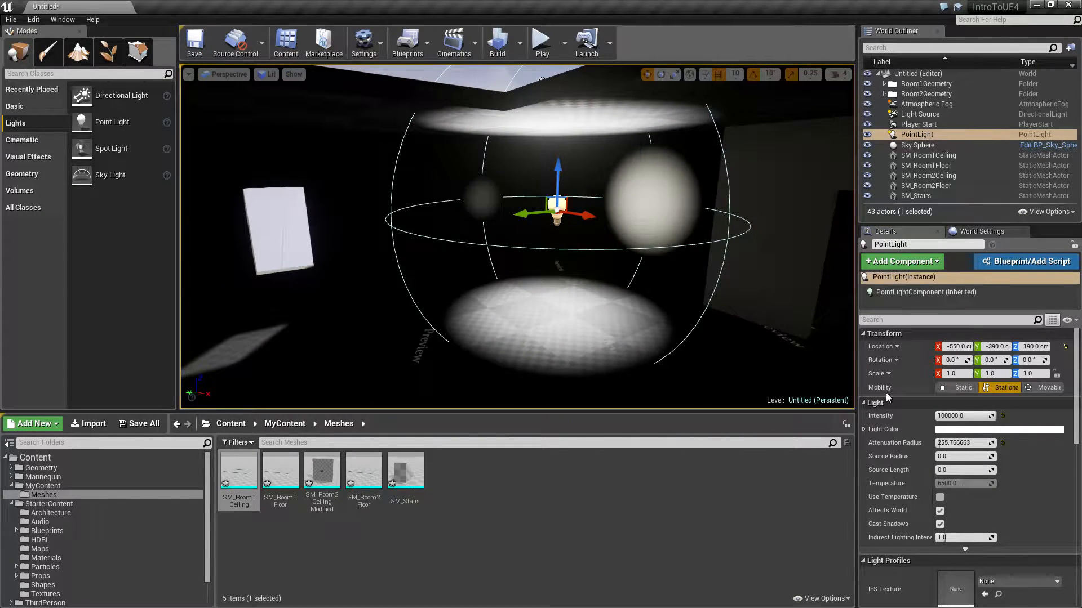
Try a magenta light color on the point light and cancel the color change
click(961, 431)
drag(732, 418, 801, 369)
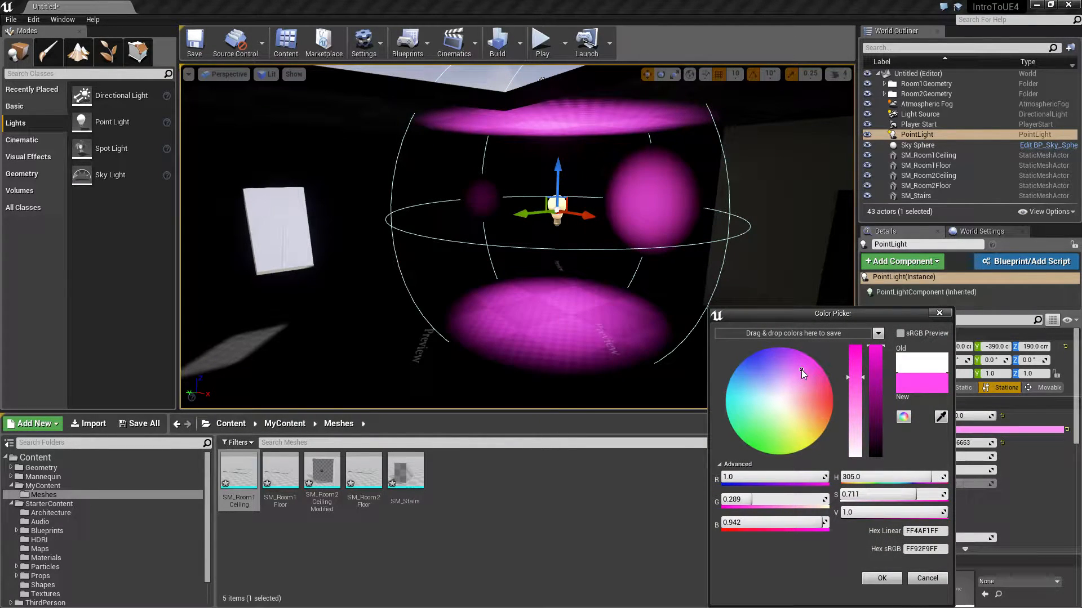
click(936, 577)
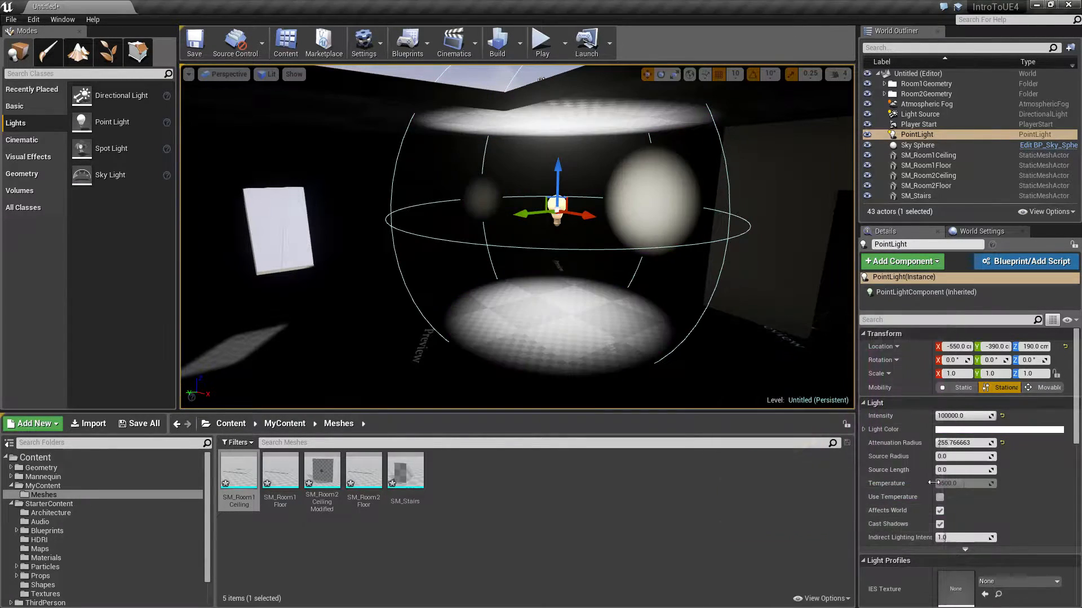
Reset the point light's intensity to 5000 and its attenuation radius to 1000
click(1003, 444)
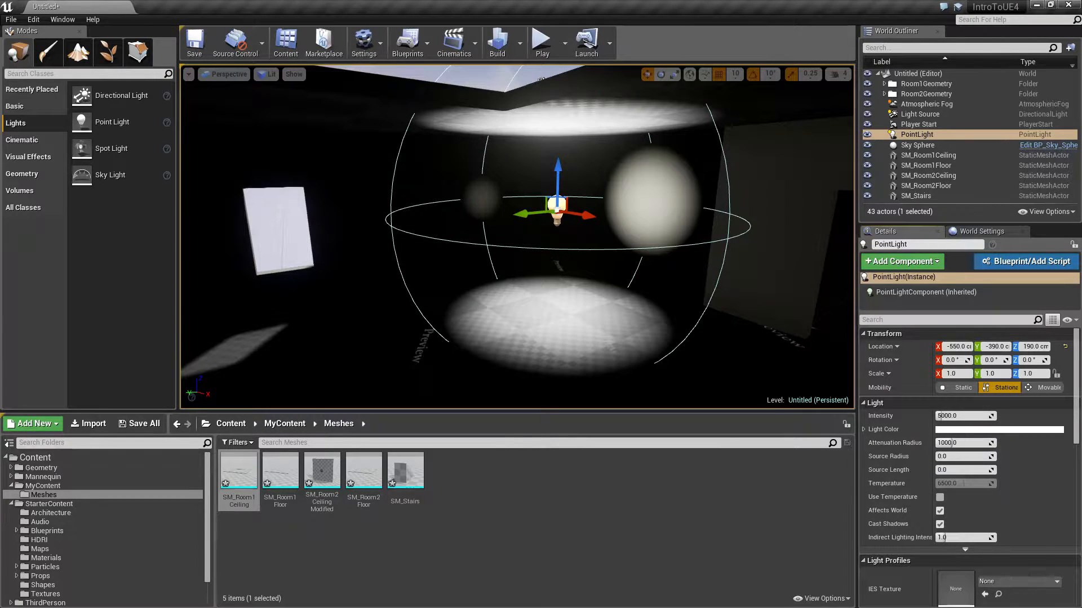
Change the point light's intensity and reduce its attenuation radius to about 256
mouse_move(670, 282)
right_down()
mouse_move(693, 286)
mouse_move(671, 282)
right_up()
right_drag(521, 260, 475, 282)
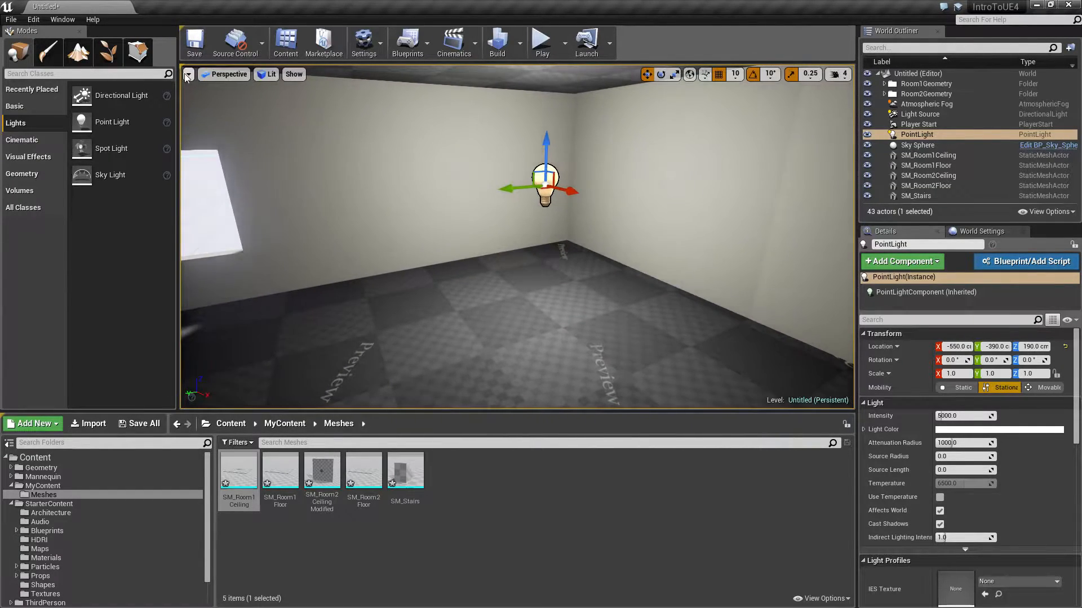
drag(963, 416, 952, 443)
Tint the point light pale yellow (hue 45) and reset its intensity to 5000 and attenuation radius to 1000
click(991, 429)
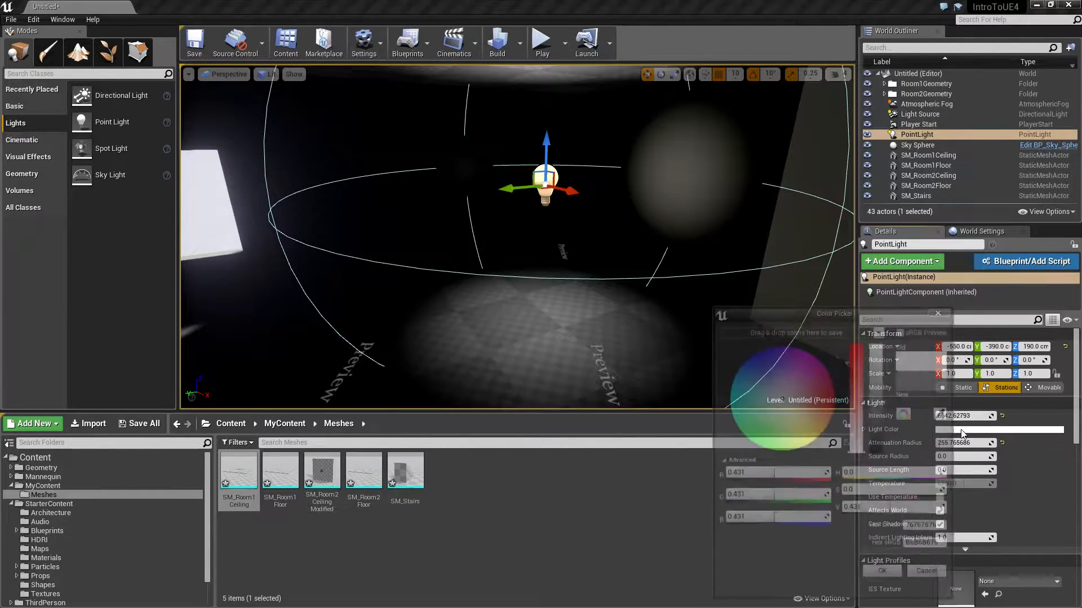
click(798, 416)
click(1003, 417)
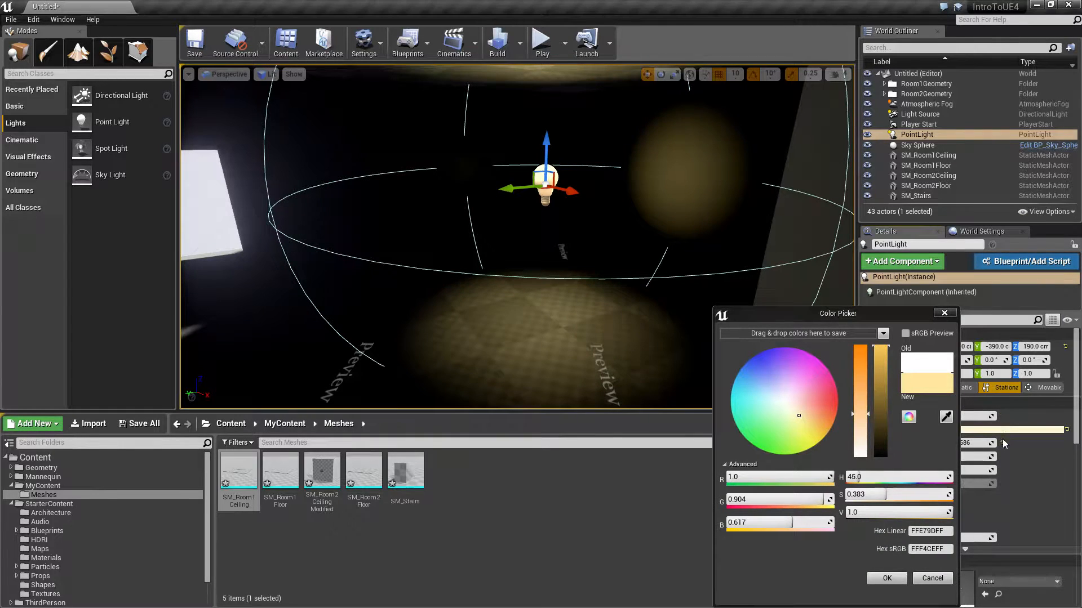
click(1002, 442)
click(944, 314)
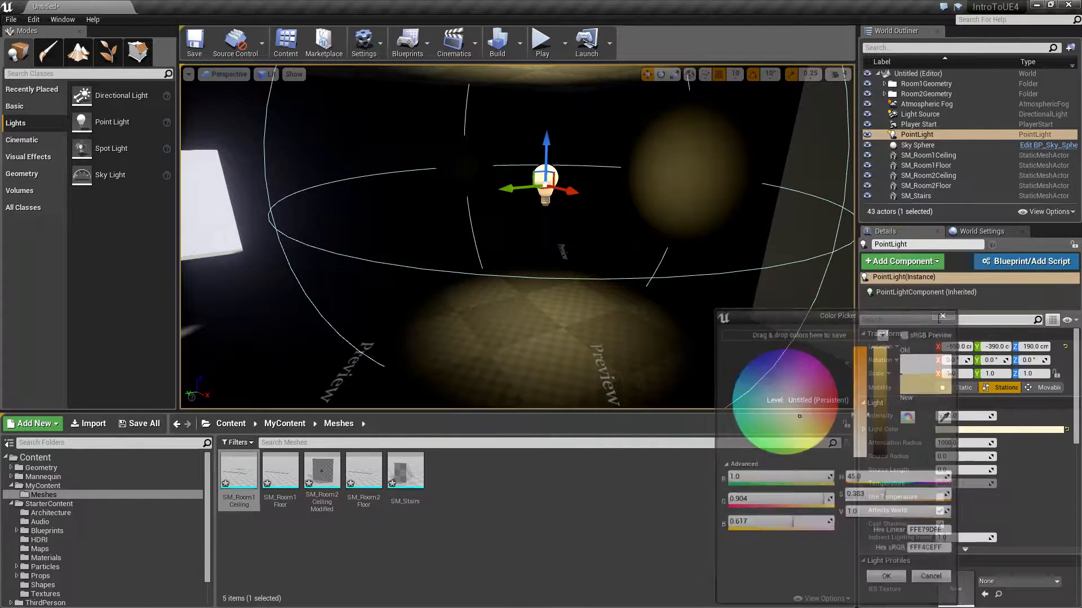
Enable Realtime rendering in the viewport and change the point light's color to light pink
click(188, 74)
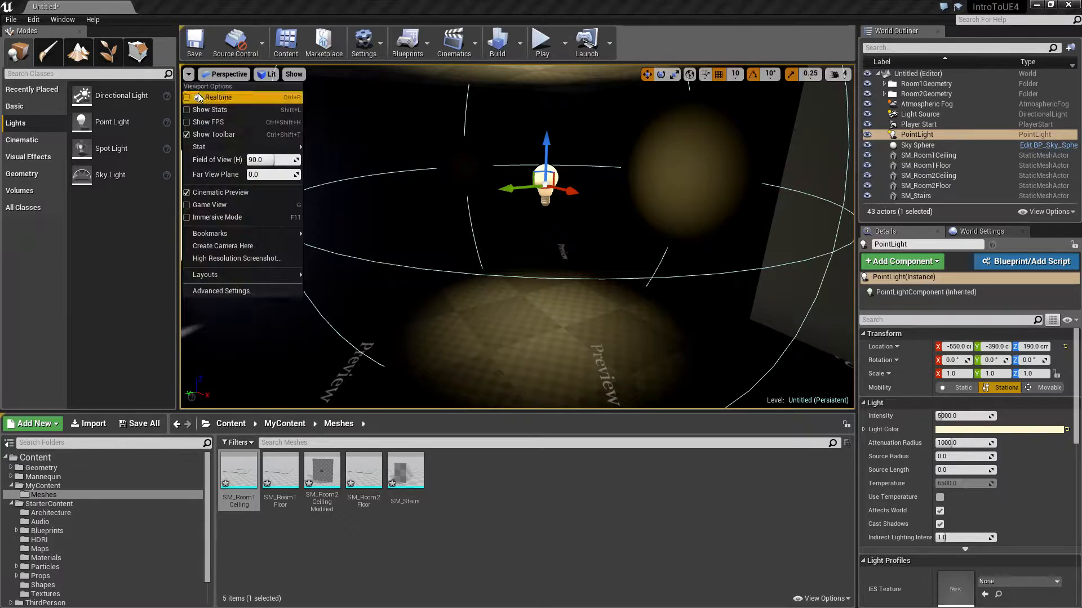
click(188, 97)
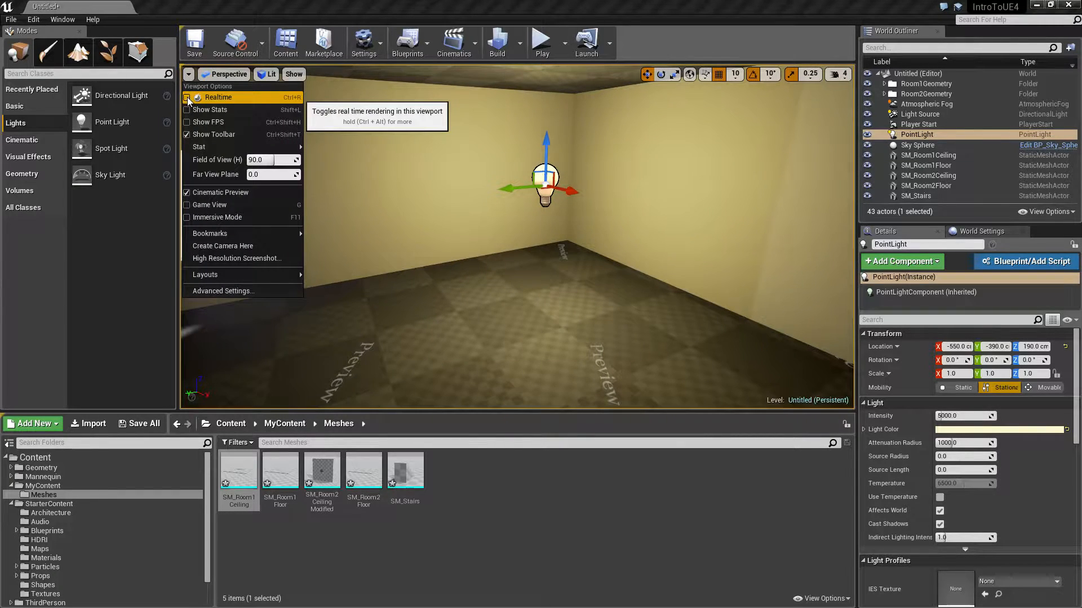
click(966, 430)
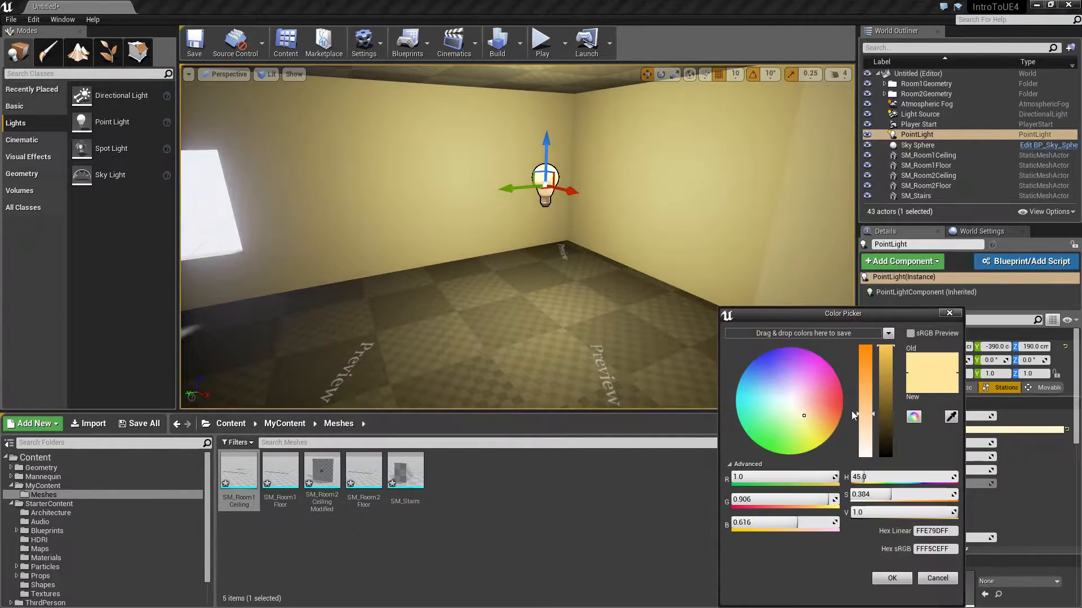
click(800, 381)
click(891, 578)
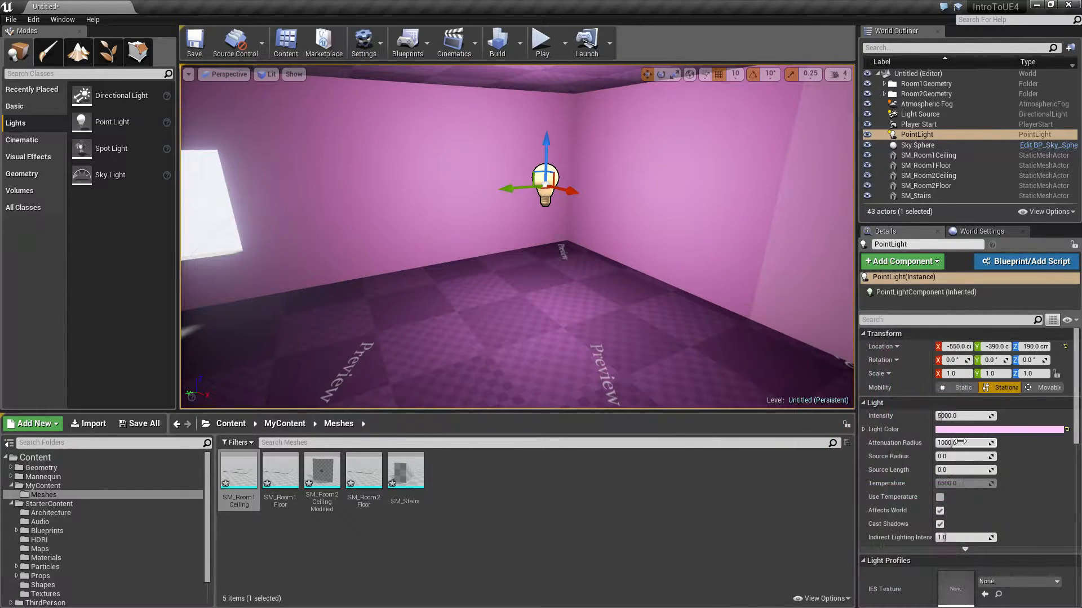
Try another attenuation radius on the point light, and reset the radius to 1000 and the color to white
drag(966, 443, 993, 440)
click(1001, 443)
click(1067, 430)
right_drag(636, 290, 634, 297)
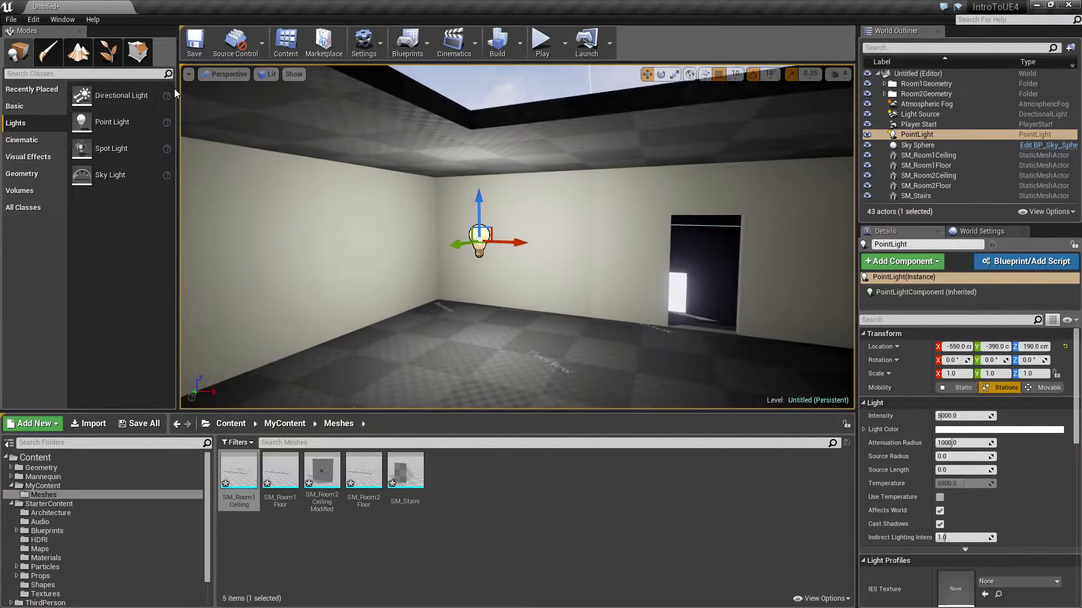
Turn off Realtime rendering in the viewport and delete the point light from the room
click(189, 77)
click(210, 94)
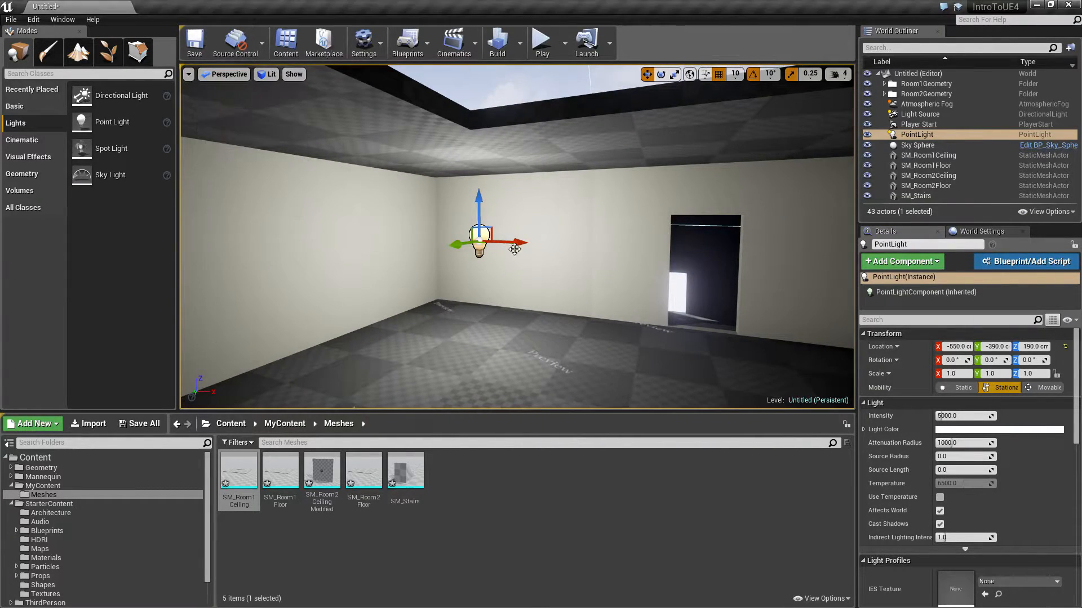
key(Delete)
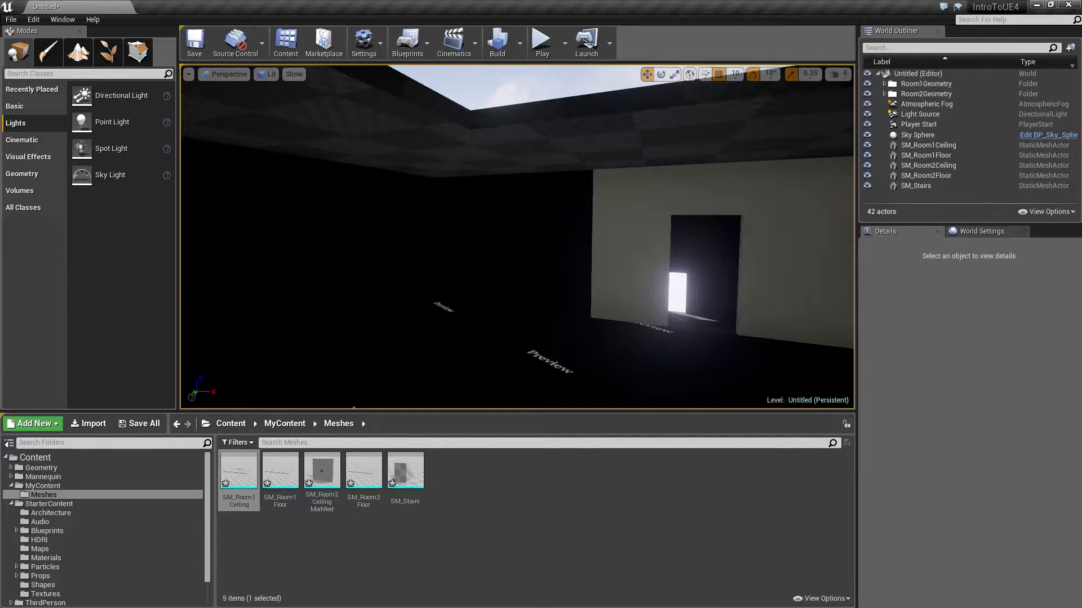
Place a Spot Light near the dark room's ceiling with intensity about 28726 and a narrow cone of about 13.6 degrees
drag(86, 149, 492, 312)
drag(492, 275, 490, 142)
drag(944, 415, 952, 456)
key(Escape)
Tilt the spot light to a Y rotation of about -40 degrees so it shines onto the room's floor
mouse_move(641, 348)
right_down()
mouse_move(618, 320)
mouse_move(631, 355)
mouse_move(623, 350)
right_up()
click(491, 170)
mouse_move(492, 170)
right_down()
mouse_move(484, 195)
mouse_move(483, 181)
right_up()
key(e)
drag(568, 140, 546, 103)
right_drag(587, 274, 634, 273)
key(Escape)
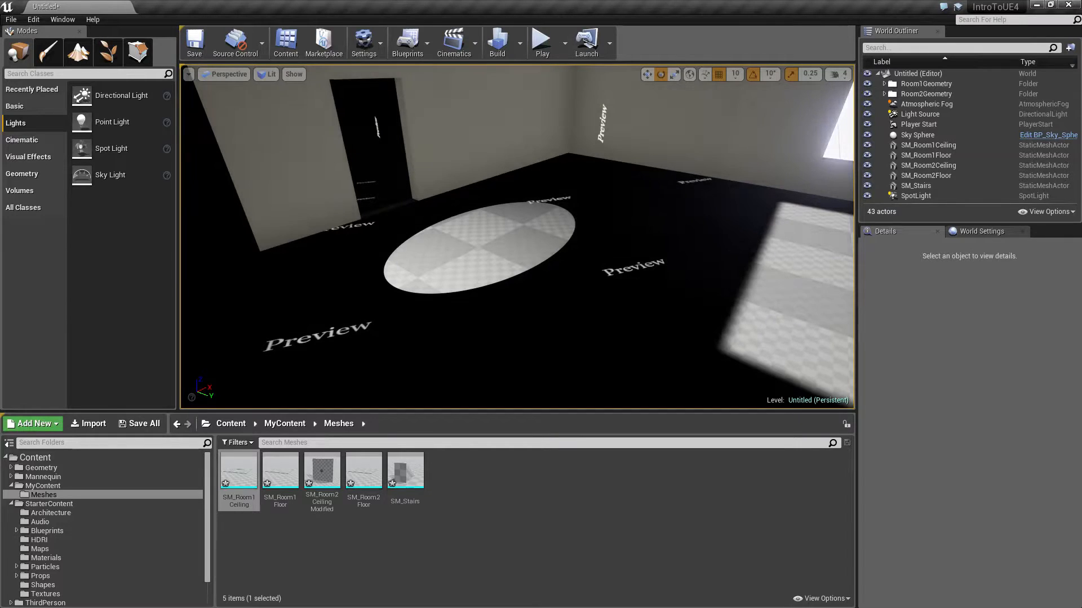
right_drag(633, 274, 564, 272)
Set the spot light's outer cone angle to 80, inner cone angle to about 13.3 and intensity to about 8945
click(451, 145)
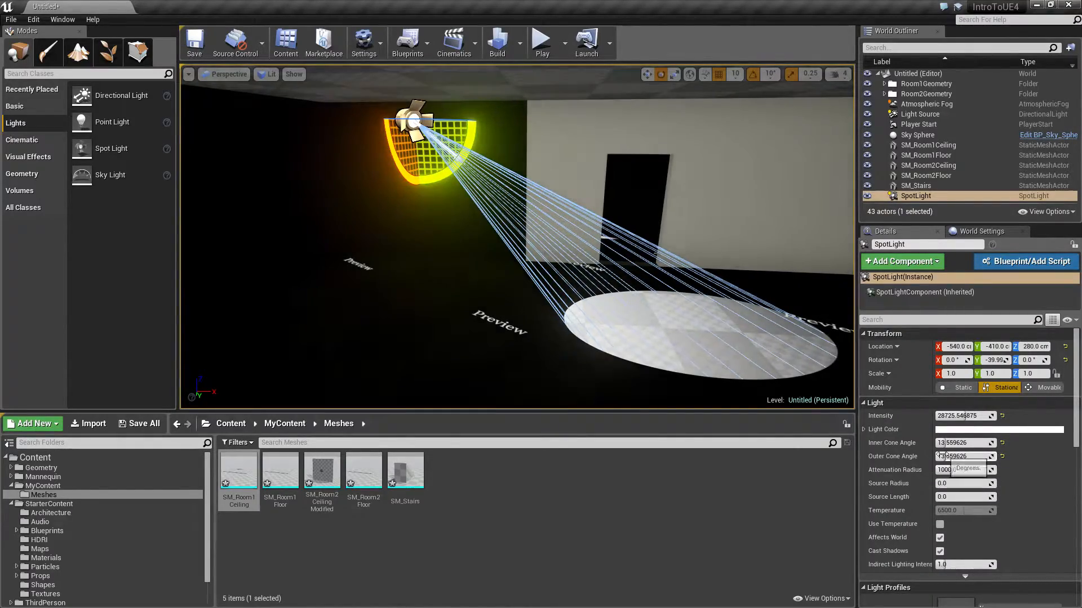
drag(958, 456, 991, 457)
right_drag(755, 349, 792, 341)
drag(957, 419, 943, 443)
key(Escape)
right_drag(569, 242, 515, 226)
Move the spot light above the building's roof opening to about X -450, Y -10, Z 530 cm
click(453, 161)
right_drag(440, 248, 440, 299)
key(w)
drag(406, 242, 399, 367)
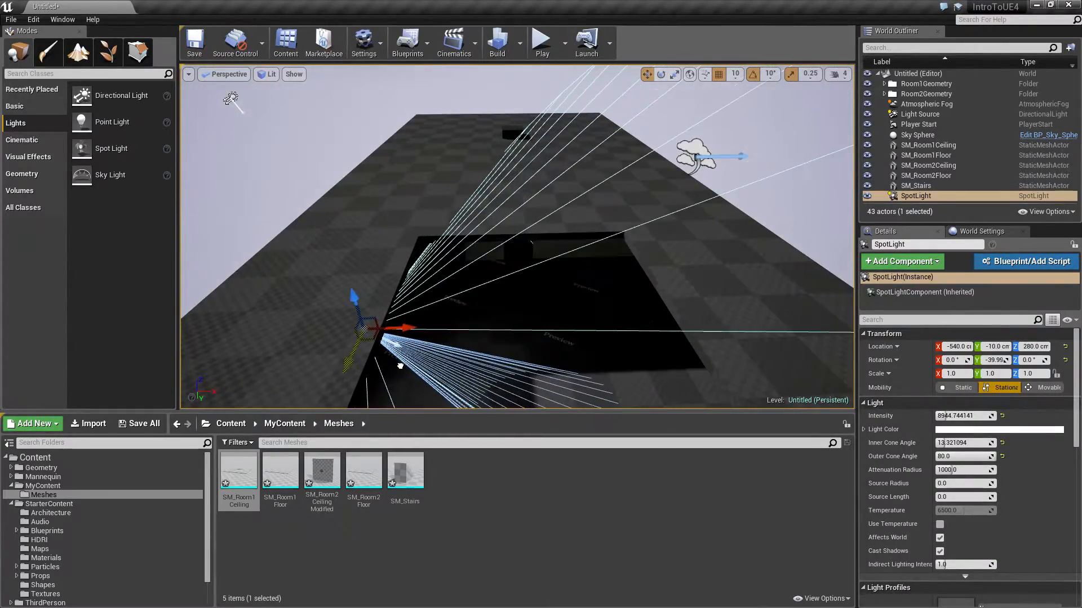
drag(361, 309, 364, 225)
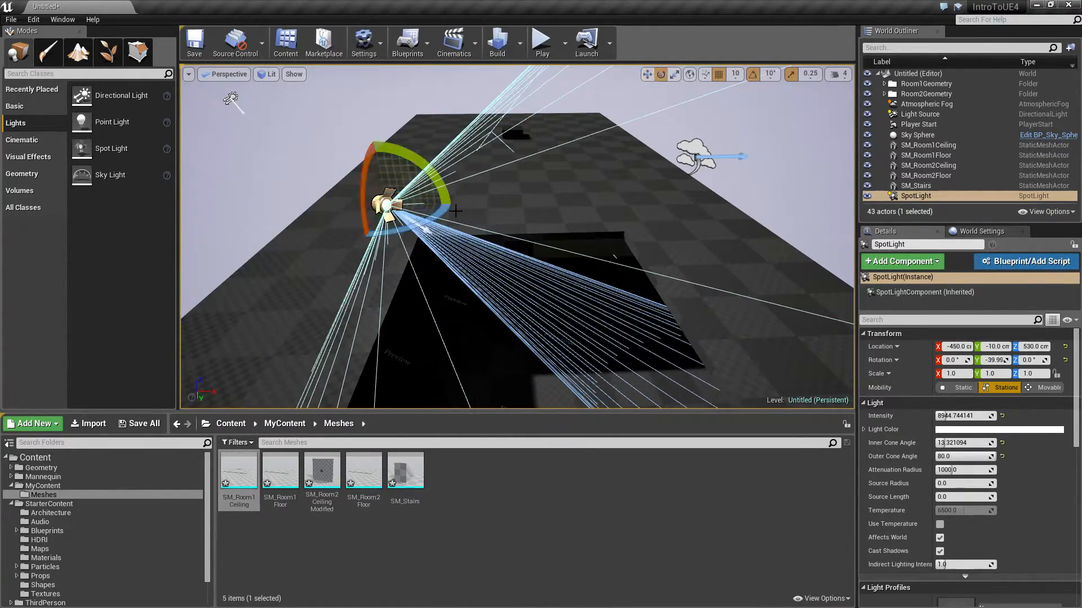
Aim the spot light straight down and shift it along X to -240 cm over the roof opening
drag(428, 169, 445, 239)
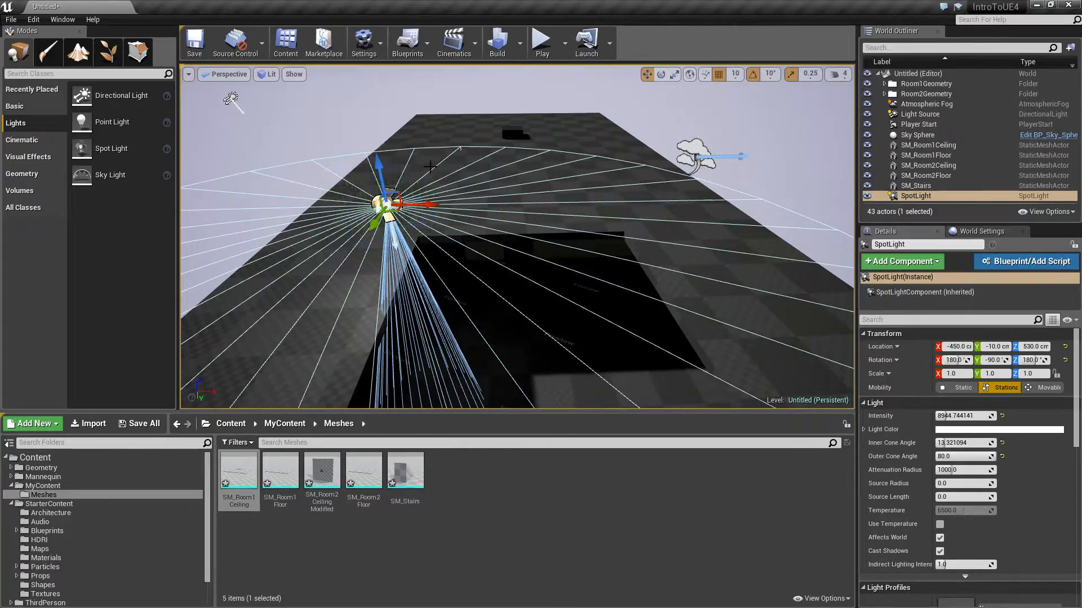
drag(578, 223, 566, 223)
mouse_move(644, 340)
right_down()
mouse_move(626, 367)
mouse_move(608, 344)
mouse_move(645, 340)
right_up()
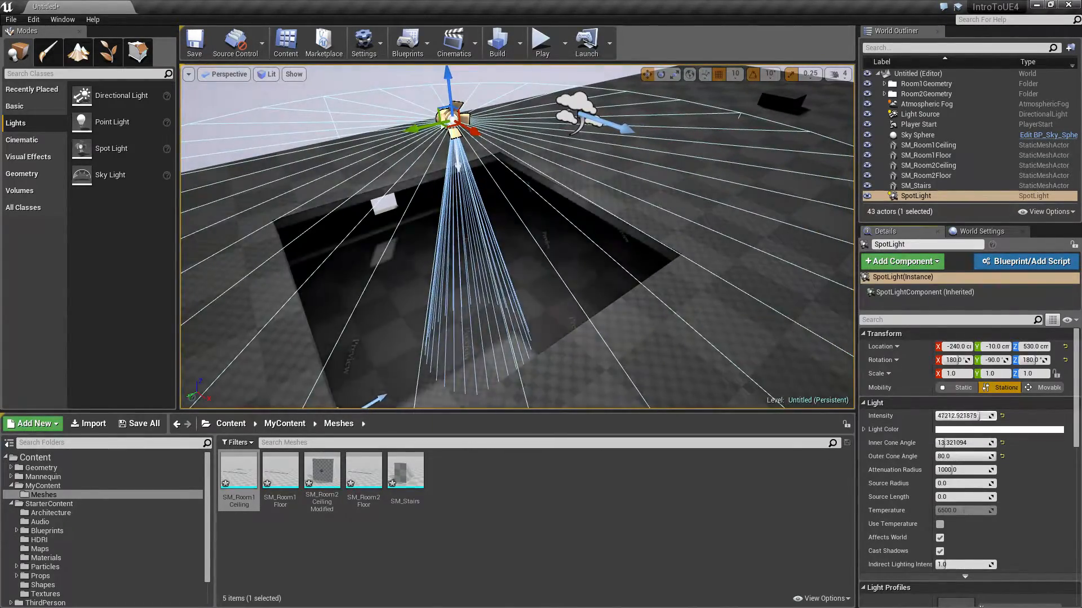
Set the spot light's intensity to about 68232 and inspect how it lights the room from above
key(Escape)
key(w)
right_drag(649, 299, 845, 302)
right_drag(564, 237, 732, 240)
key(s)
click(459, 227)
right_drag(460, 227, 439, 253)
right_drag(569, 315, 584, 295)
key(Escape)
key(s)
Delete the spot light above the roof opening
click(515, 119)
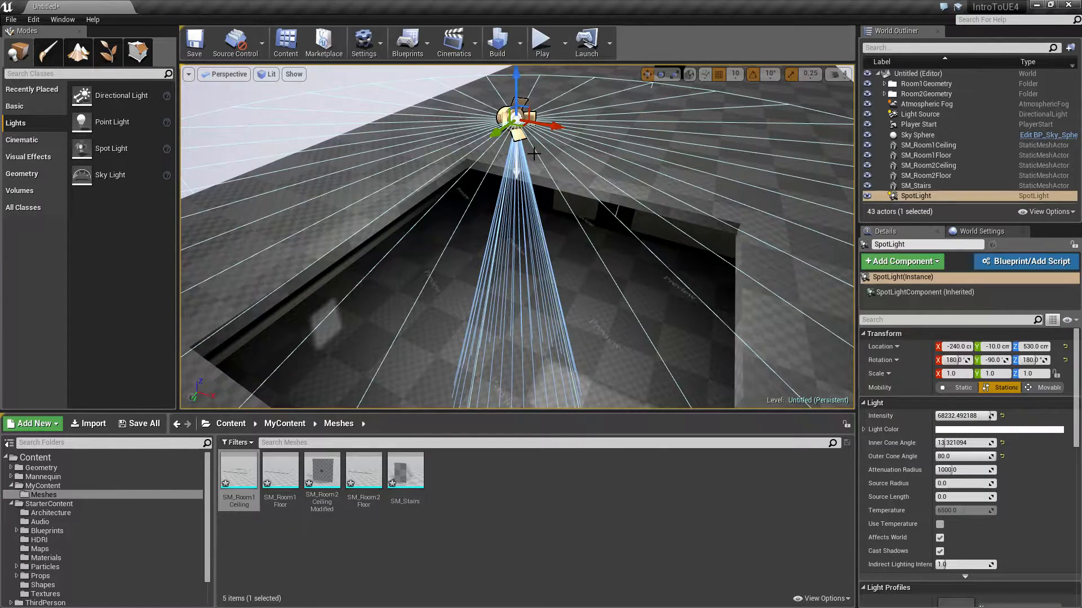
key(Delete)
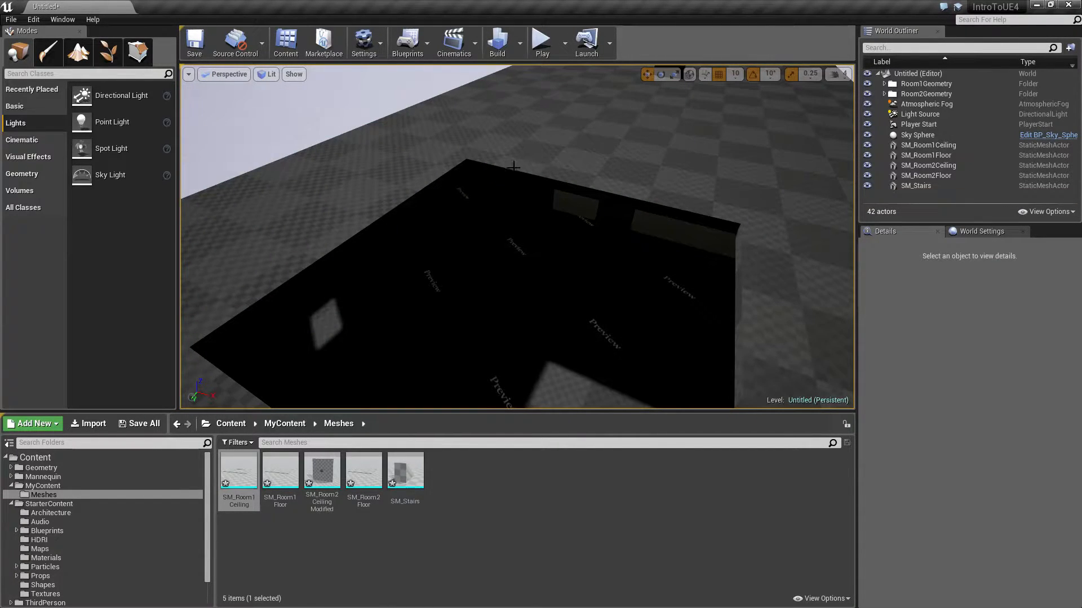
Place a Sky Light outside the building at about X -1110, Y 300, Z 420 cm
right_drag(507, 237, 510, 234)
key(a)
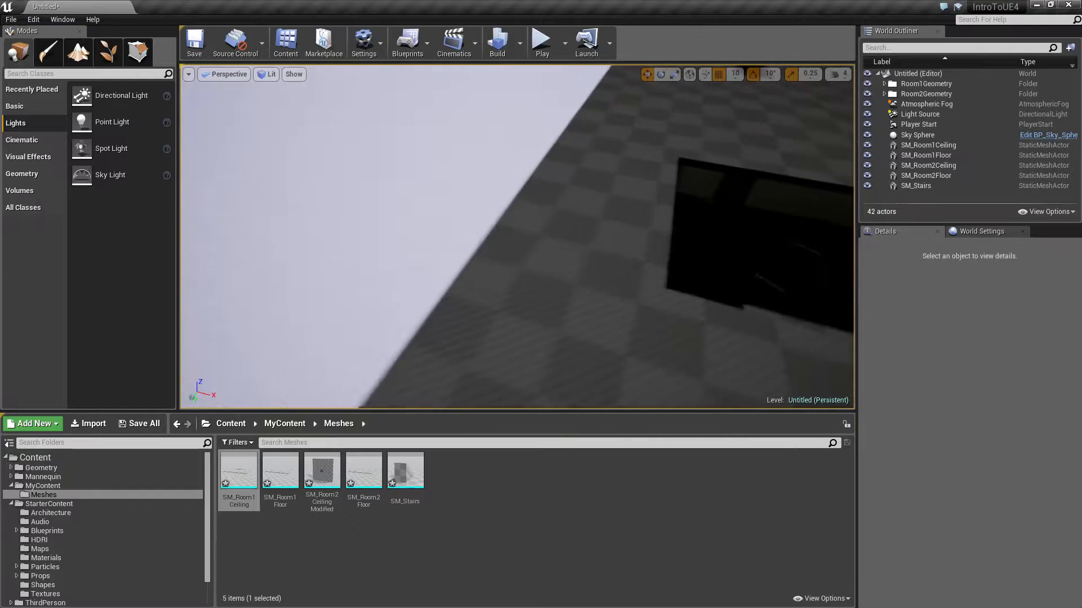
drag(110, 175, 389, 189)
mouse_move(476, 236)
right_down()
mouse_move(501, 212)
mouse_move(476, 212)
mouse_move(477, 237)
right_up()
key(a)
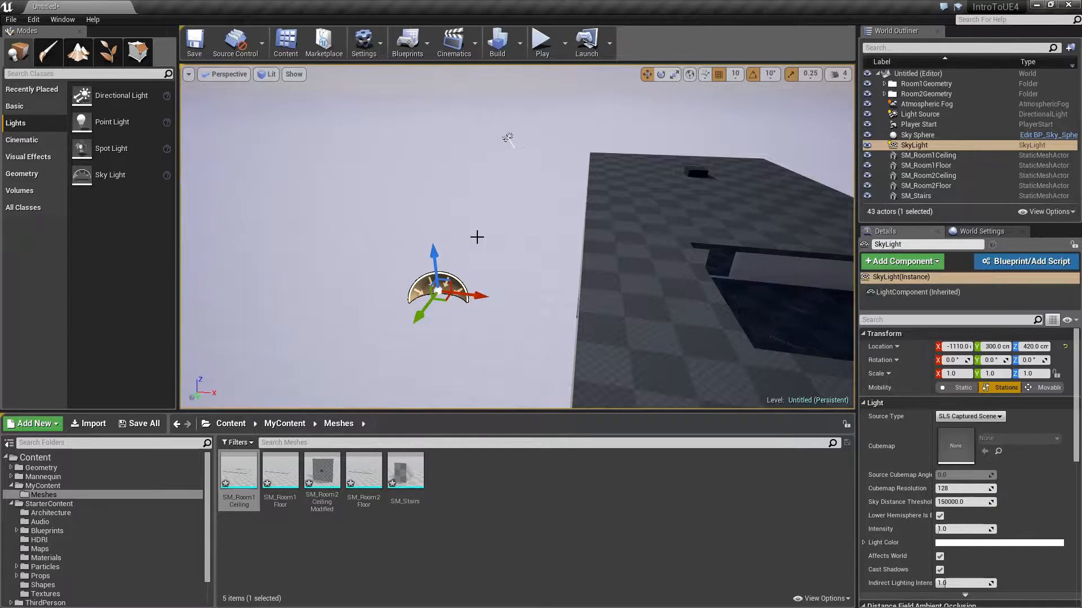
Move the sky light over the roof and back outside the building to about X -1160, Y 300, Z 470 cm
mouse_move(476, 361)
right_down()
mouse_move(463, 369)
mouse_move(468, 332)
mouse_move(476, 361)
right_up()
drag(508, 339, 692, 342)
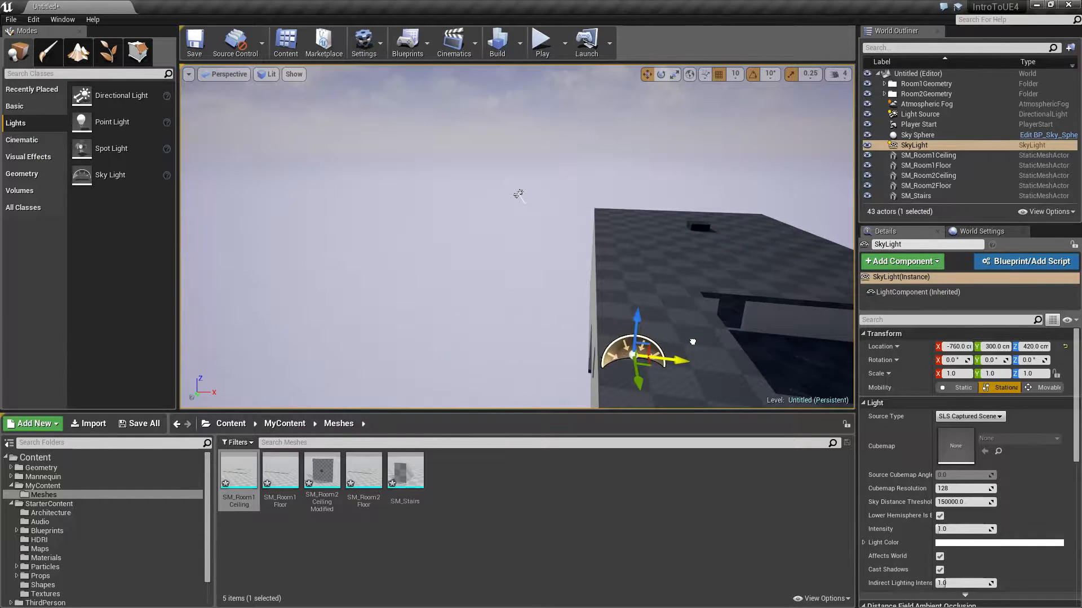
mouse_move(693, 341)
right_down()
mouse_move(688, 356)
mouse_move(692, 341)
right_up()
drag(563, 337, 414, 296)
right_drag(418, 298, 445, 290)
drag(449, 242, 447, 220)
right_drag(545, 289, 559, 290)
key(a)
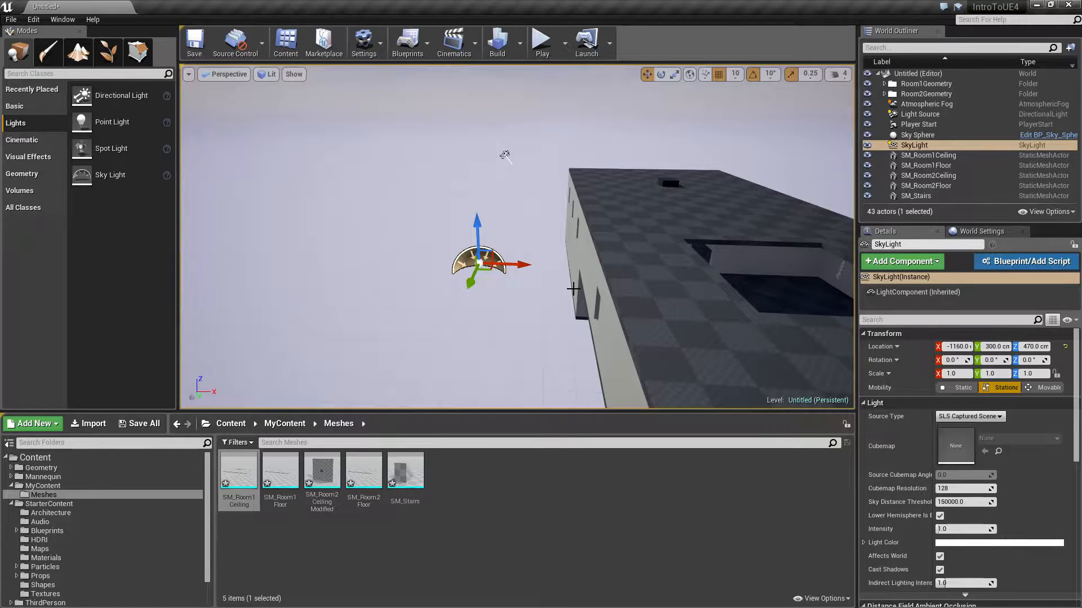
Try different light colors on the sky light and delete it from the level
click(968, 546)
drag(829, 411, 761, 410)
key(w)
right_drag(513, 264, 402, 257)
key(w)
key(s)
key(s)
key(Delete)
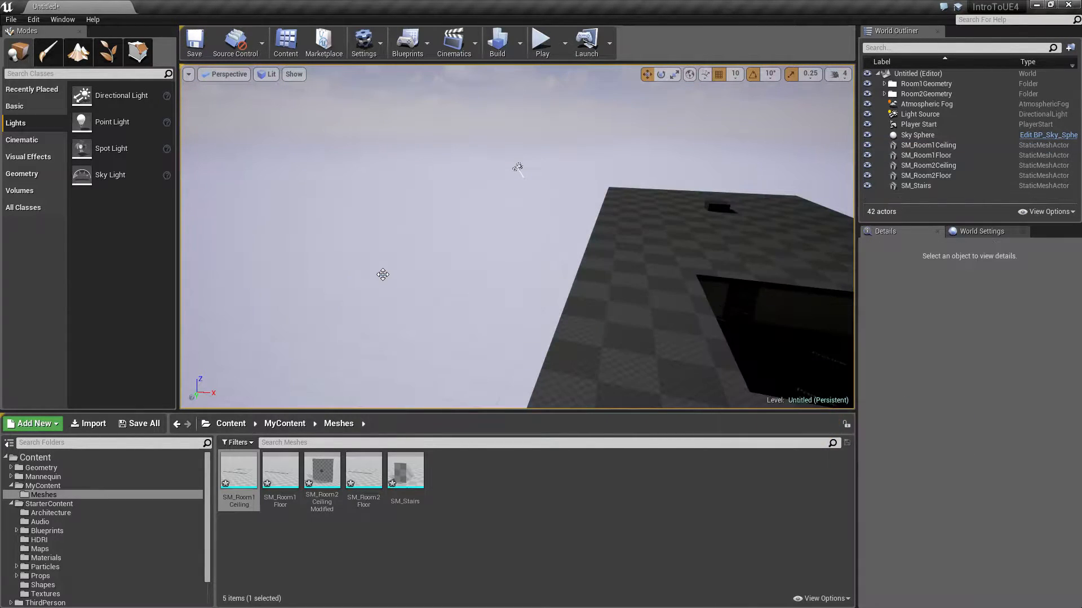
Examine the dark room interior, its lit wall and the doorway from several viewpoints
key(w)
mouse_move(518, 237)
right_down()
mouse_move(580, 254)
mouse_move(586, 298)
mouse_move(600, 307)
mouse_move(637, 248)
mouse_move(670, 248)
mouse_move(524, 231)
right_up()
right_drag(540, 312, 572, 341)
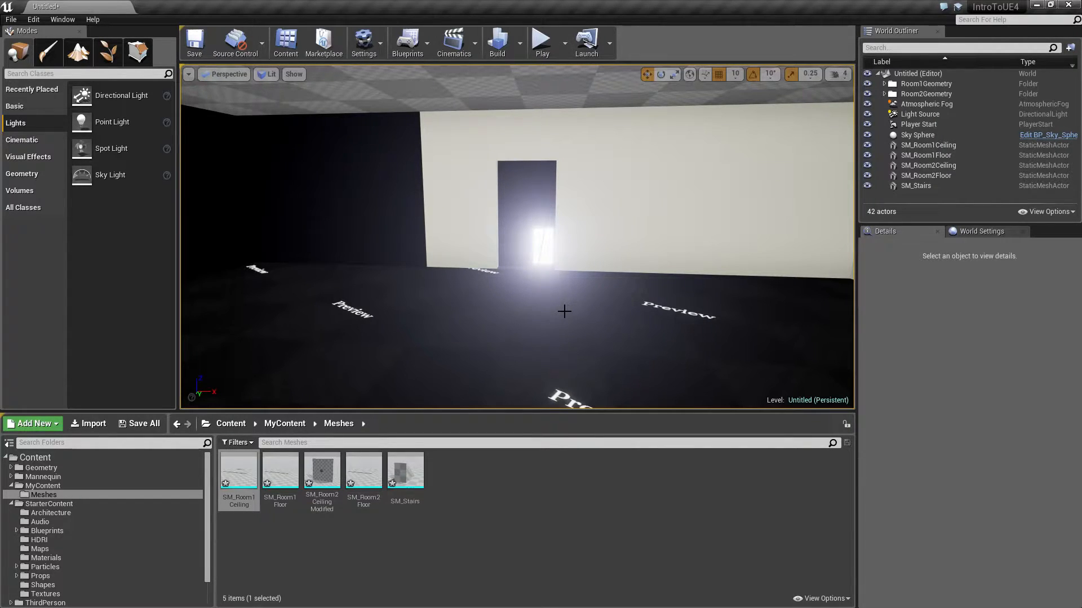
right_drag(564, 312, 545, 277)
key(s)
key(w)
right_drag(618, 227, 588, 268)
key(s)
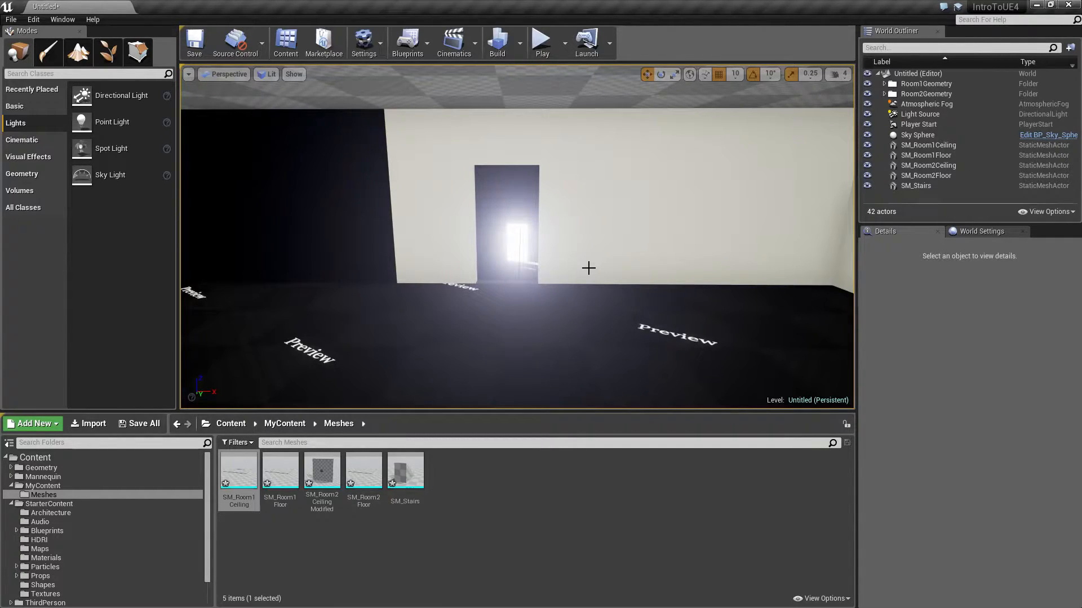
right_drag(555, 263, 518, 266)
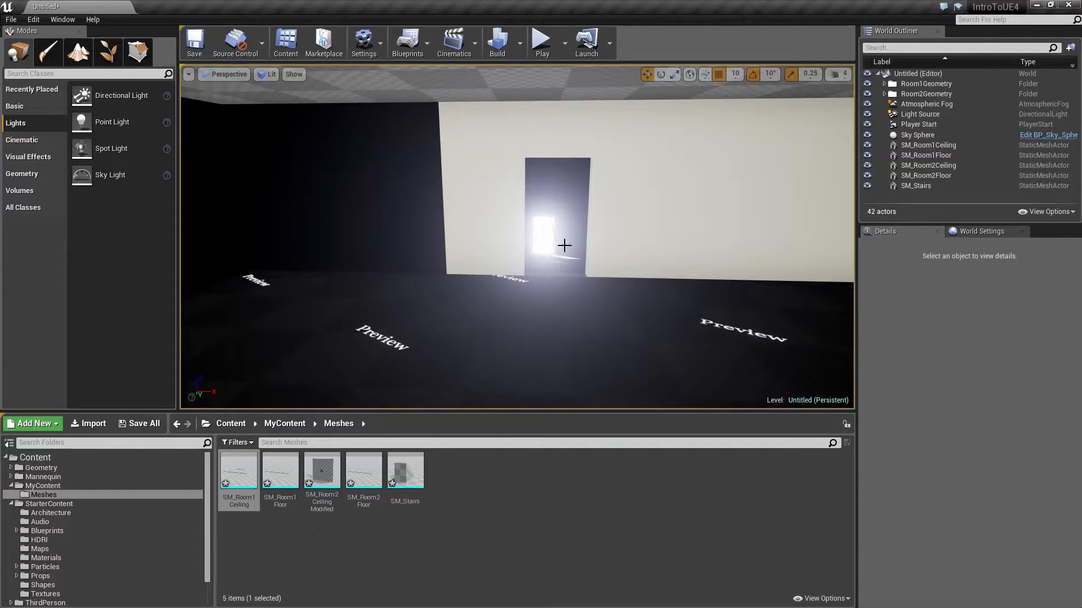
mouse_move(594, 242)
right_down()
mouse_move(647, 242)
mouse_move(552, 243)
mouse_move(594, 241)
right_up()
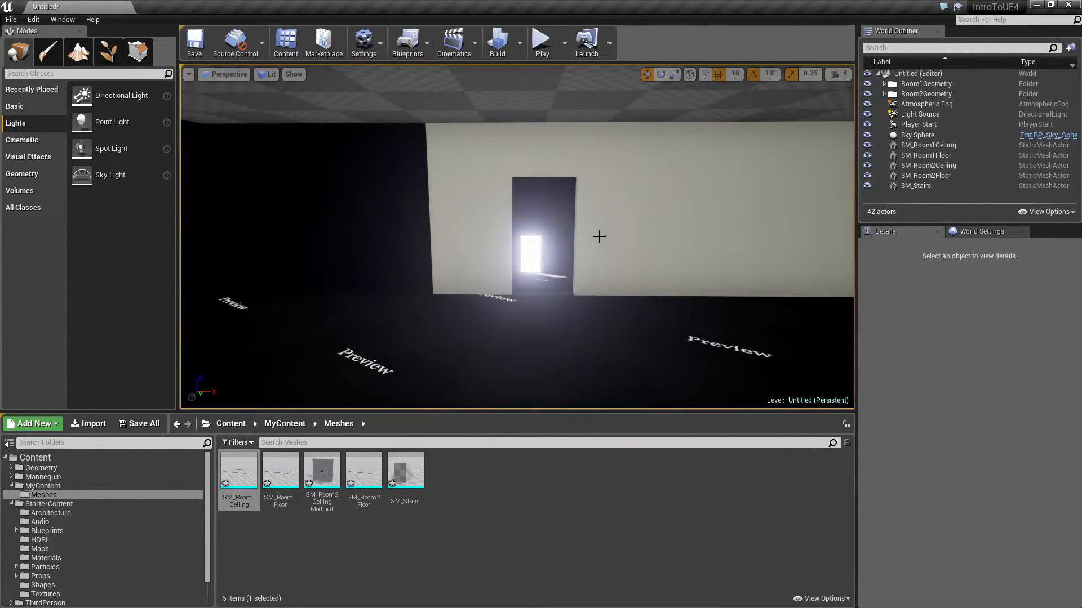
Select the directional Light Source, focus the view on it and return to the room interior
click(924, 114)
key(f)
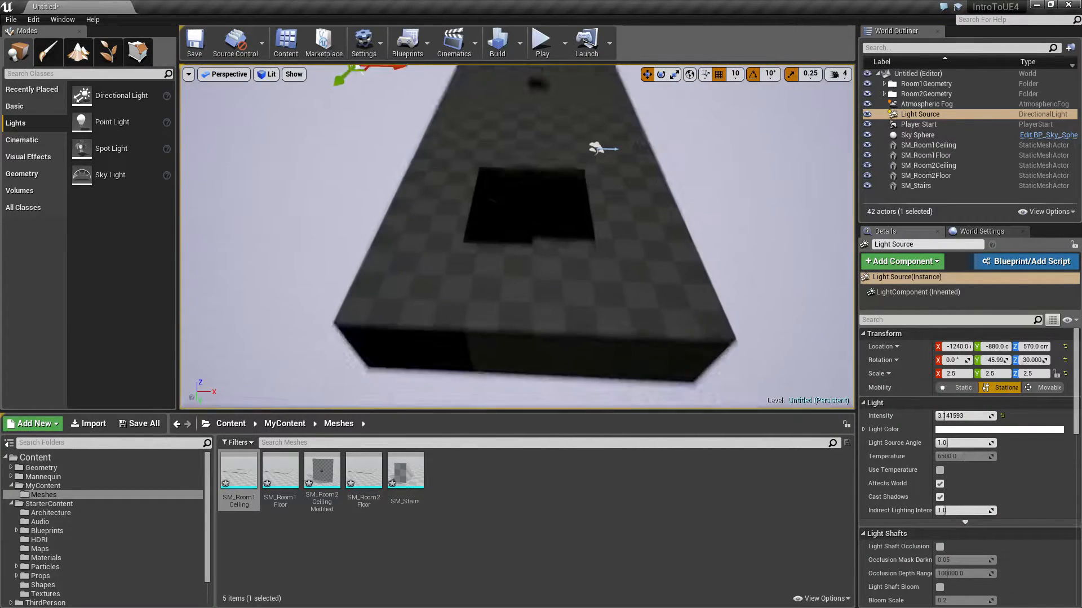
key(w)
mouse_move(517, 236)
right_down()
mouse_move(502, 226)
mouse_move(512, 208)
mouse_move(541, 209)
mouse_move(507, 211)
mouse_move(524, 214)
mouse_move(507, 214)
mouse_move(514, 234)
right_up()
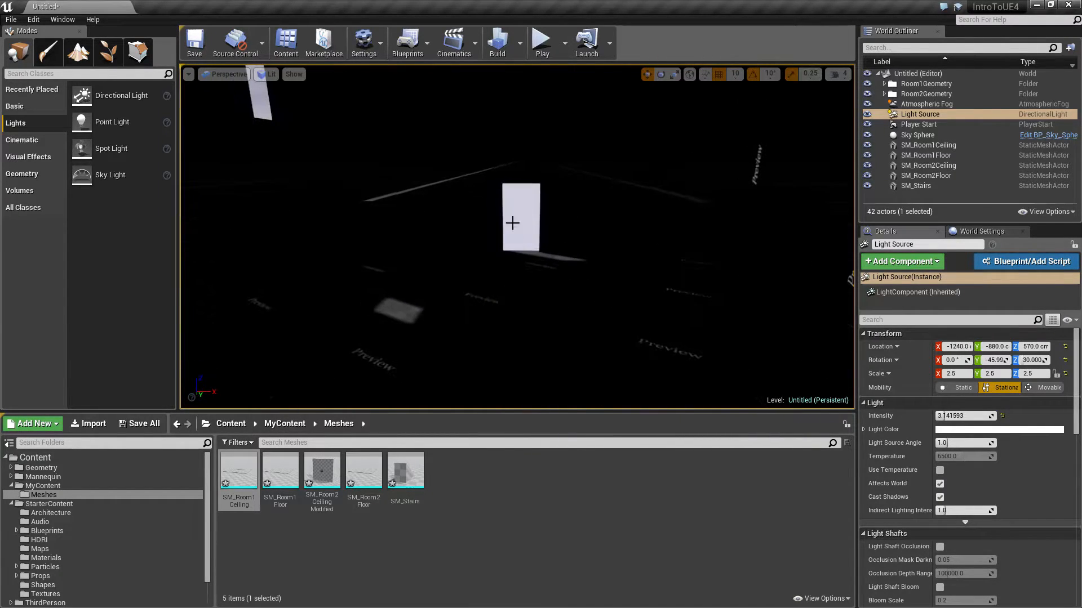
Review the Lighting Quality levels in the build options, keep Preview, and build all levels
click(514, 43)
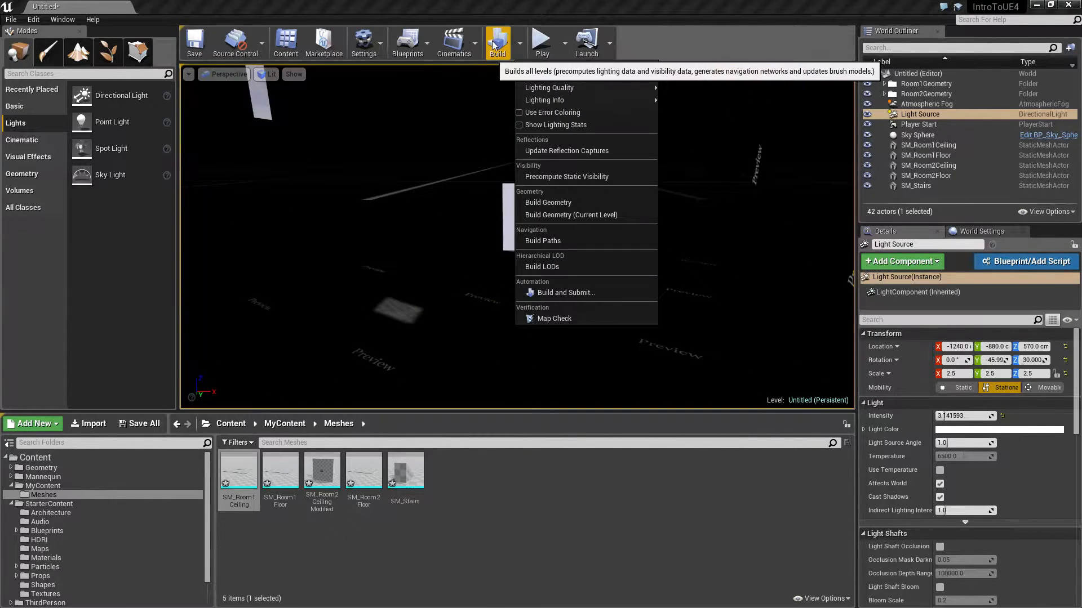
click(495, 42)
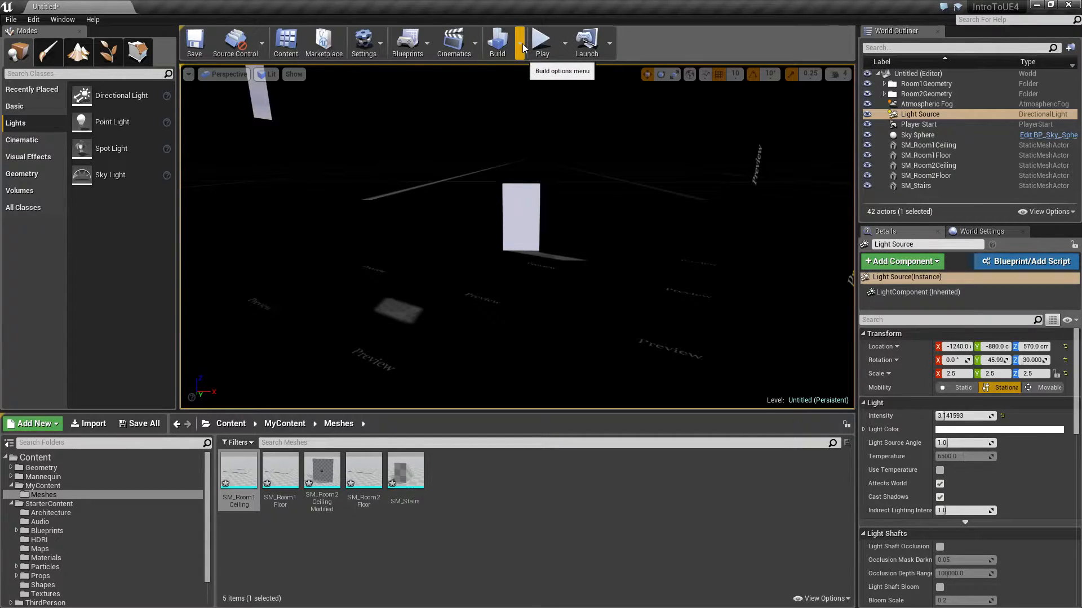
click(523, 43)
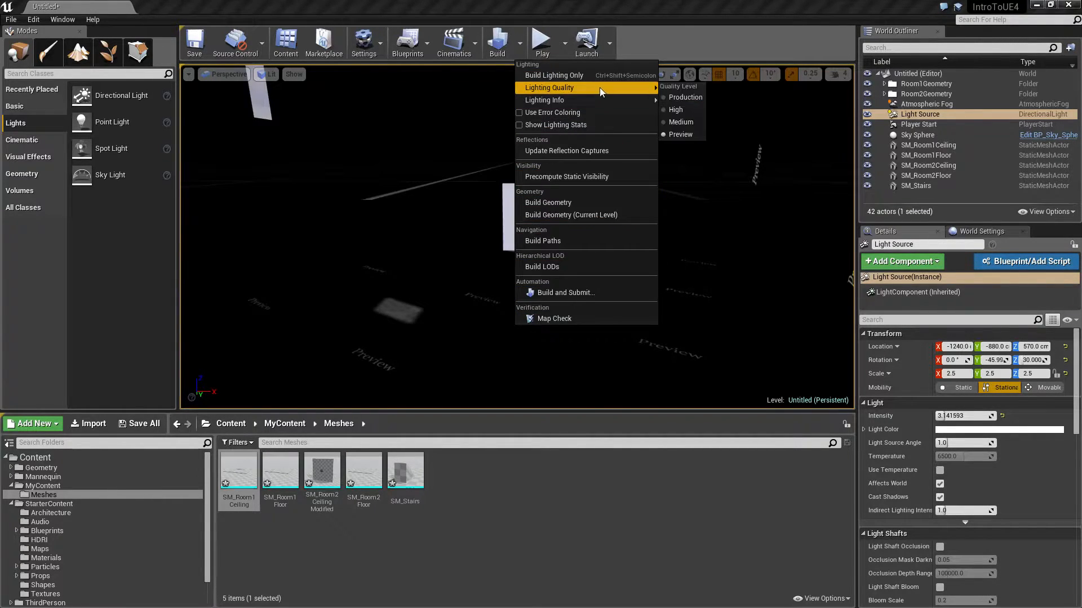
mouse_move(594, 100)
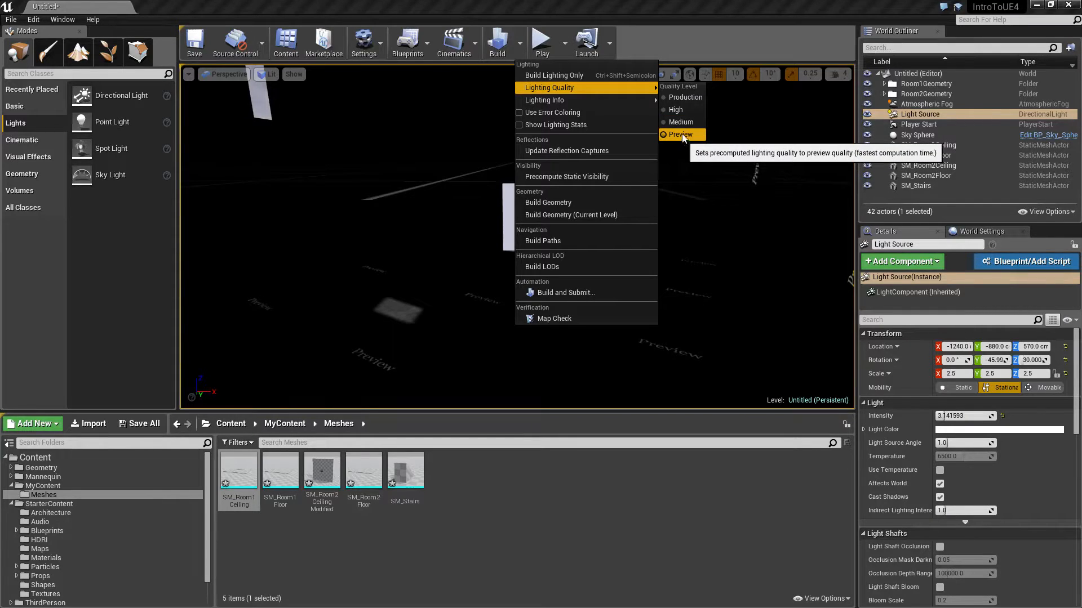
click(600, 16)
click(494, 34)
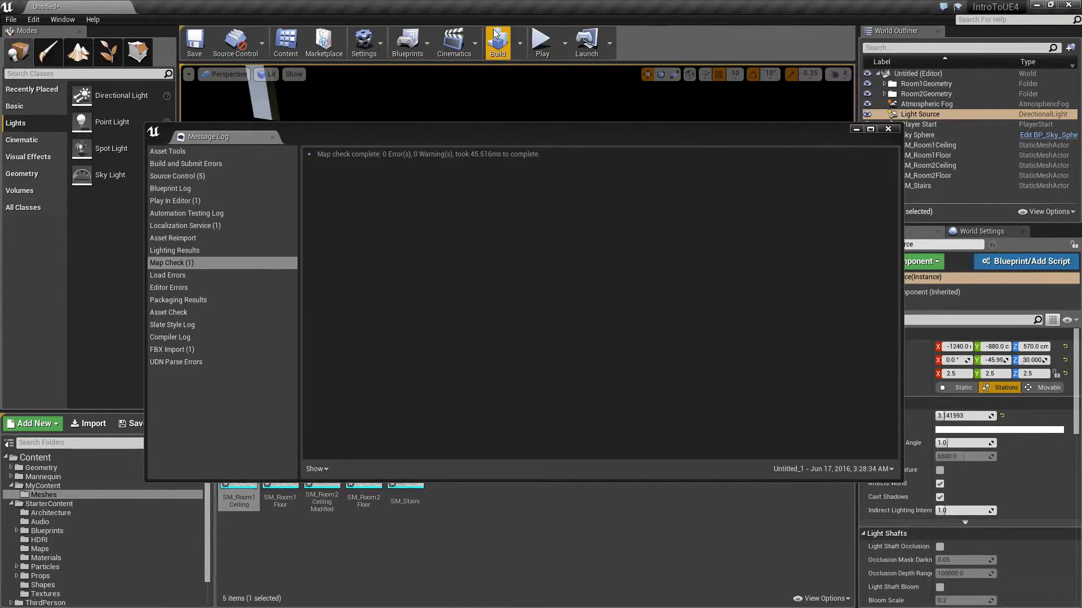
Dock the Message Log as a tab beside the Content Browser
drag(214, 137, 106, 420)
click(3, 413)
right_click(33, 419)
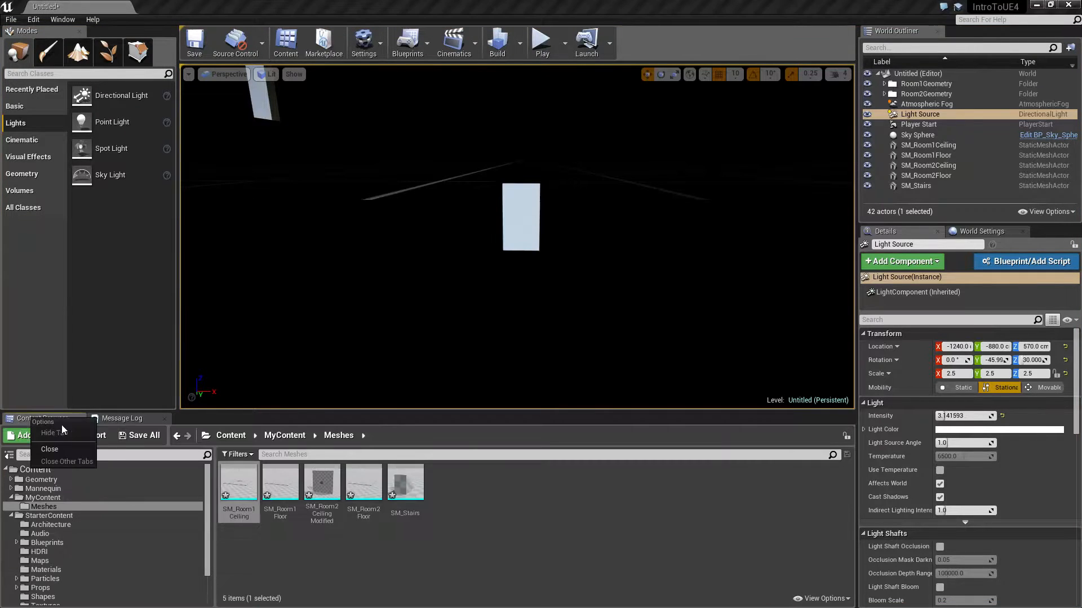
Clear the selection and examine the building's exterior walls and windows
right_drag(451, 253, 502, 209)
key(Escape)
right_drag(340, 333, 837, 364)
right_drag(405, 185, 209, 155)
right_drag(433, 276, 473, 276)
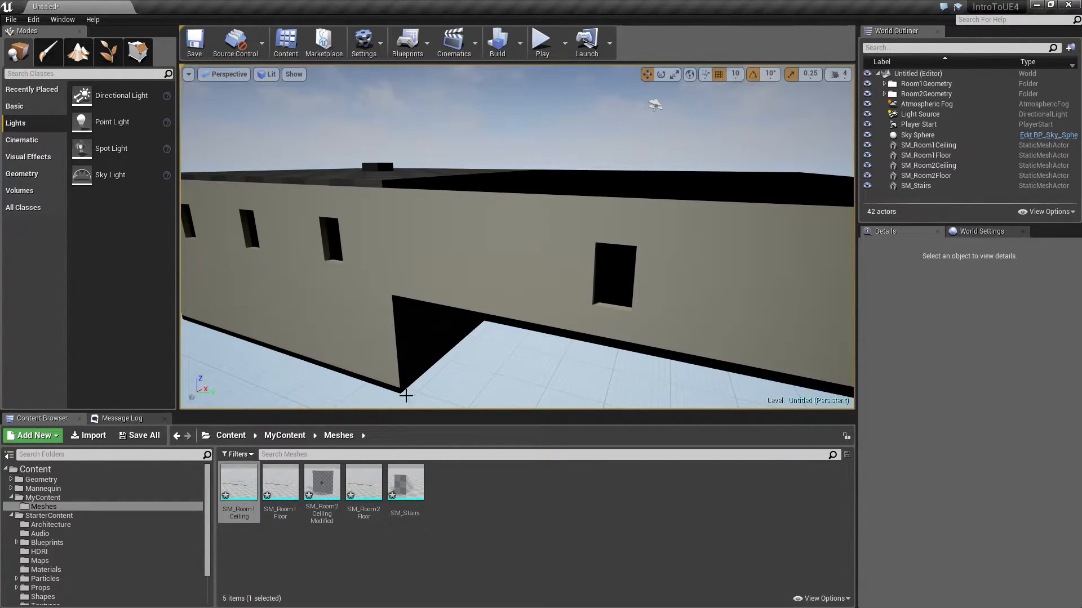
Place a point light inside the first room near the corner and raise it to Z 170 cm
right_drag(419, 382, 209, 401)
key(w)
key(w)
key(s)
key(w)
key(s)
drag(107, 123, 397, 215)
right_drag(409, 238, 404, 193)
drag(409, 273, 409, 220)
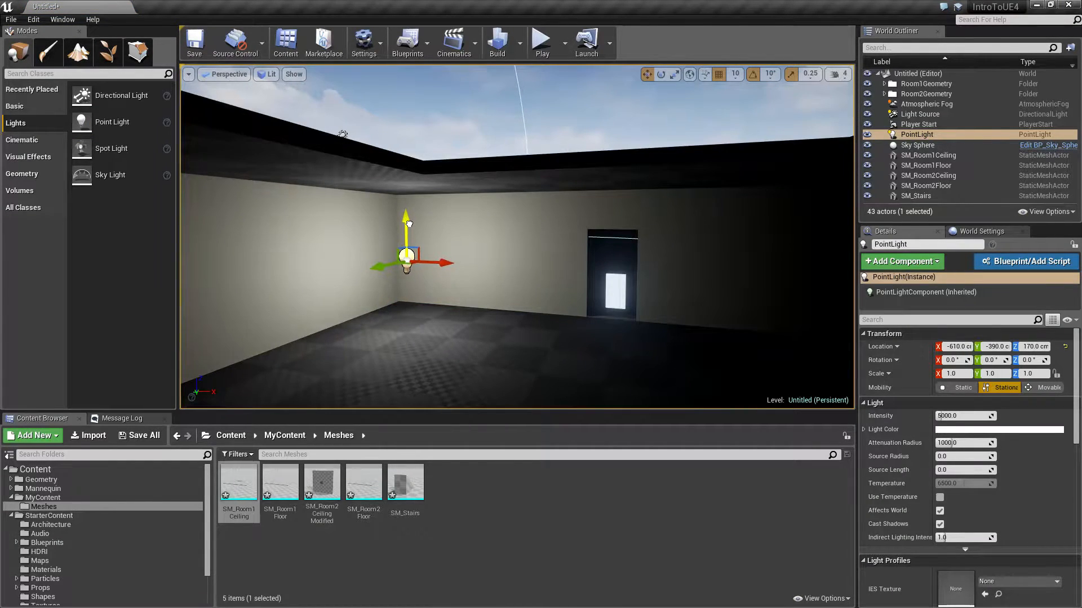
Clear the selection and build the level with the new point light
key(Escape)
right_drag(504, 294, 555, 305)
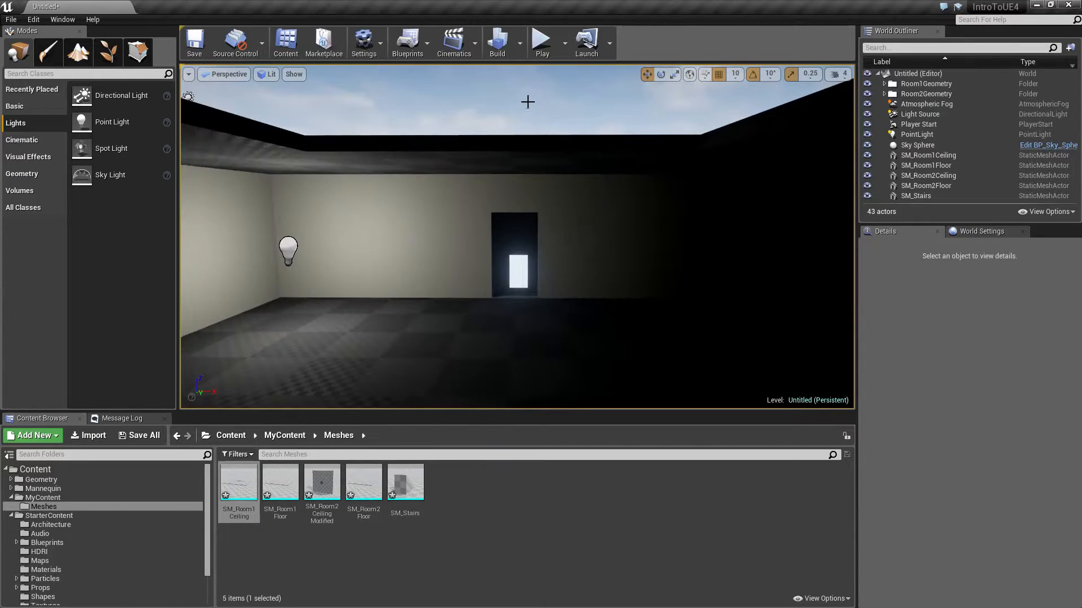
click(499, 45)
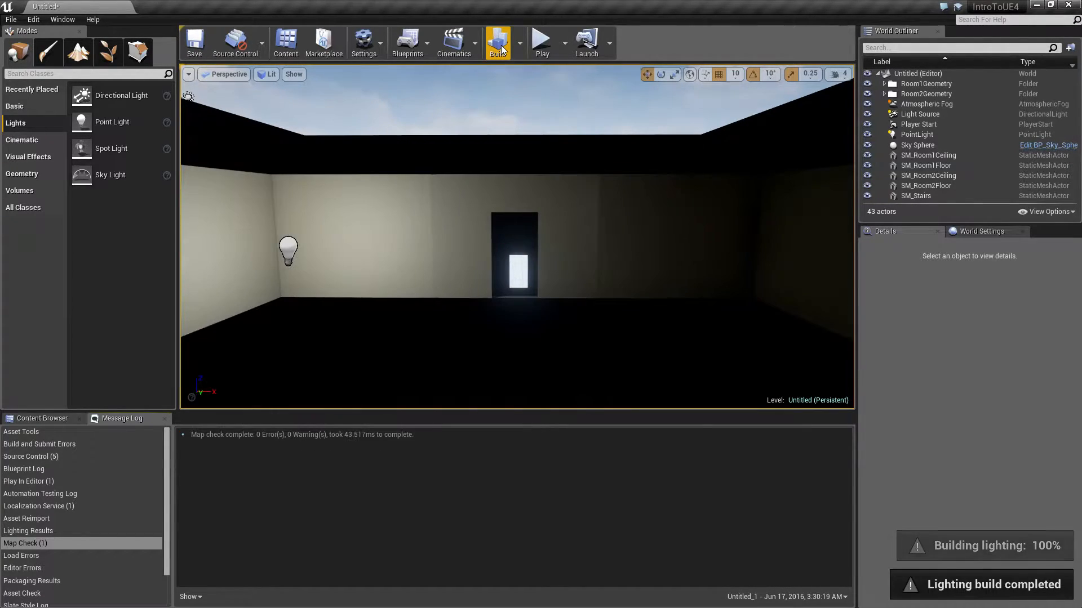
Select the first room's floor and inspect its material slot and how it is lit
right_drag(517, 236, 237, 277)
click(517, 315)
right_drag(517, 315, 683, 278)
key(w)
right_drag(521, 135, 523, 133)
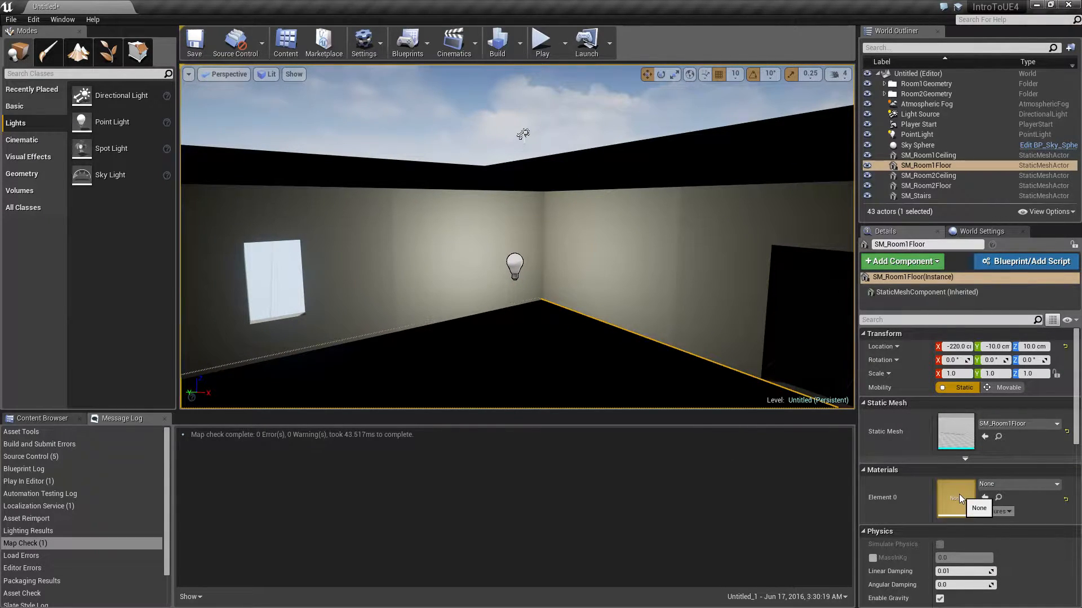
right_drag(523, 134, 405, 158)
key(w)
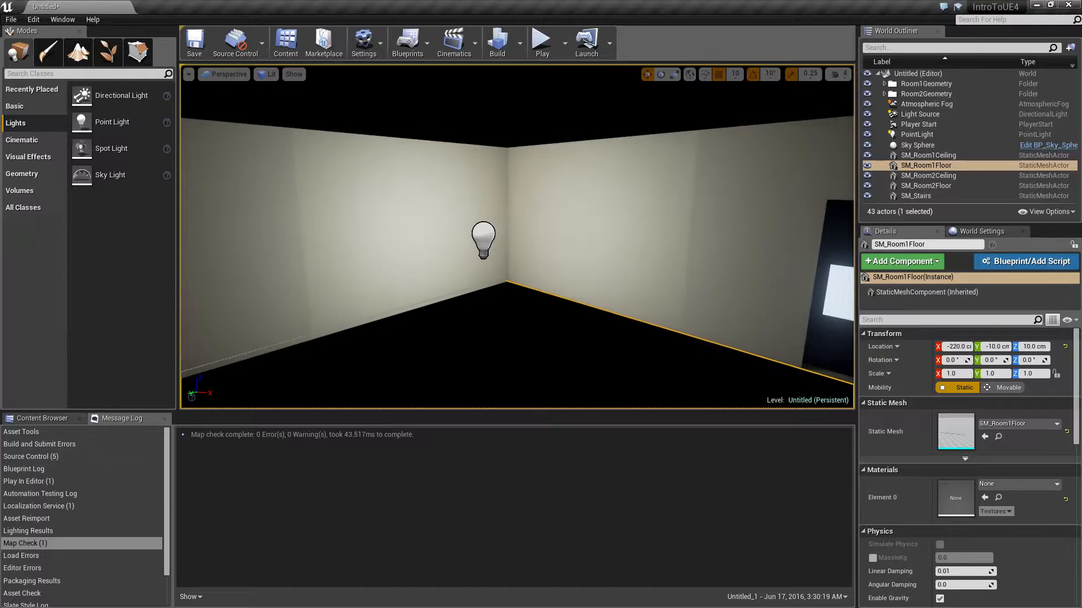
Select individual wall pieces around the point light to compare their shading, and clear the selection
mouse_move(426, 242)
right_down()
mouse_move(490, 242)
mouse_move(422, 244)
right_up()
click(420, 229)
click(603, 223)
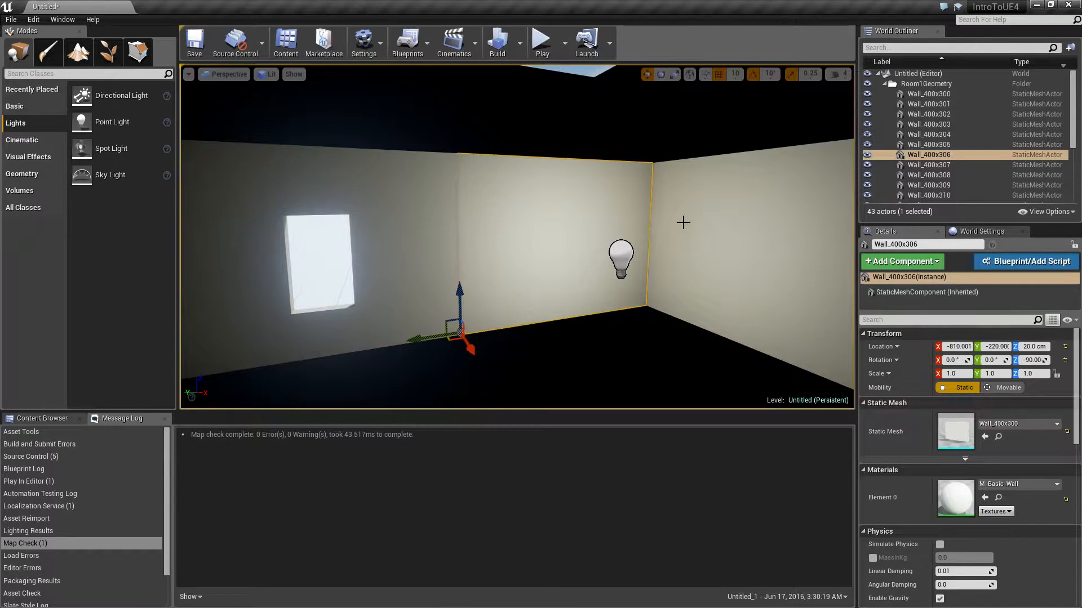
click(694, 222)
right_drag(694, 222, 788, 222)
click(619, 199)
right_drag(597, 313, 670, 313)
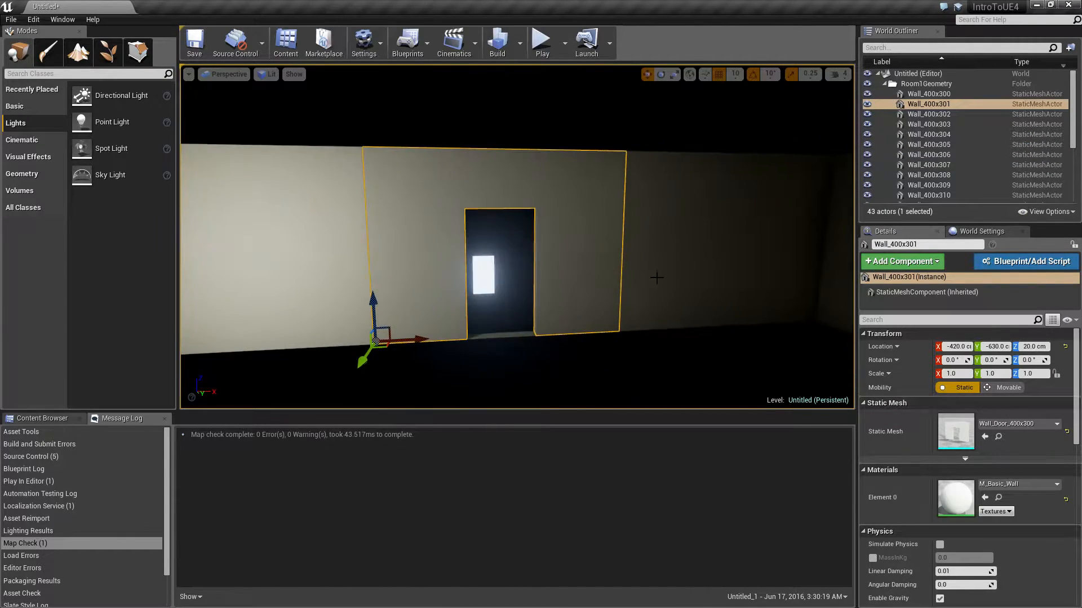
click(631, 295)
key(Escape)
Delete the point light from the first room
right_drag(462, 243, 366, 246)
click(464, 237)
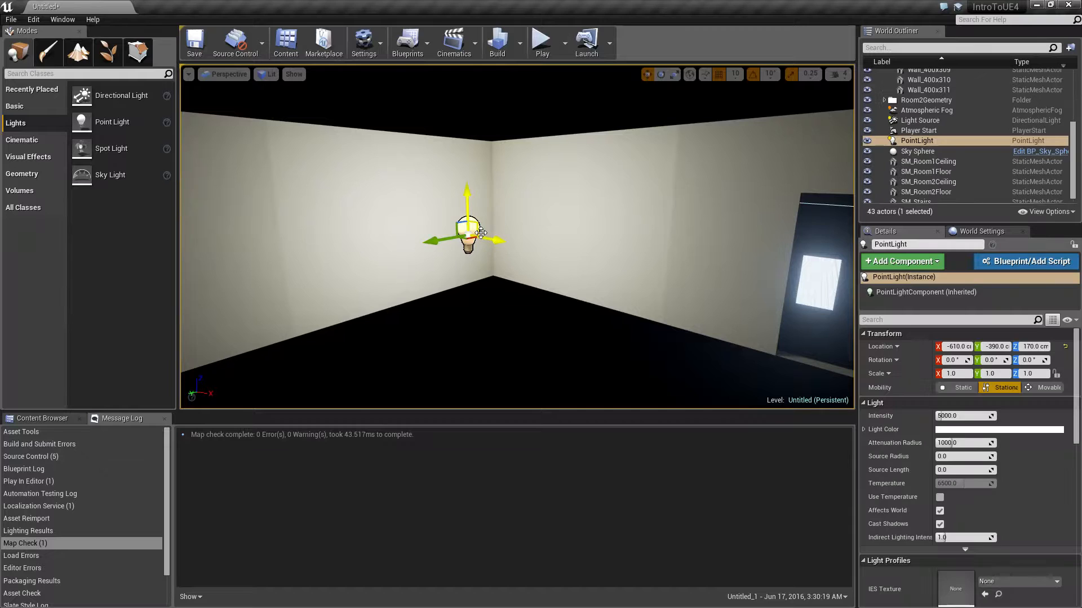
key(Delete)
Examine the baked light on the room's corner walls and around the doorway without the point light
right_drag(493, 262, 783, 262)
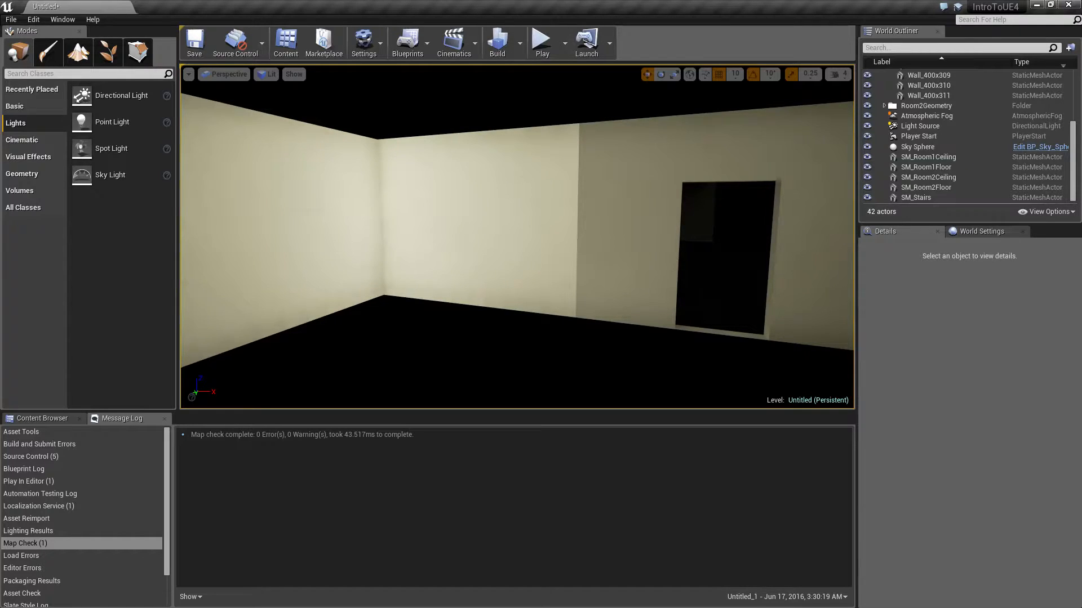
right_drag(517, 237, 586, 234)
key(s)
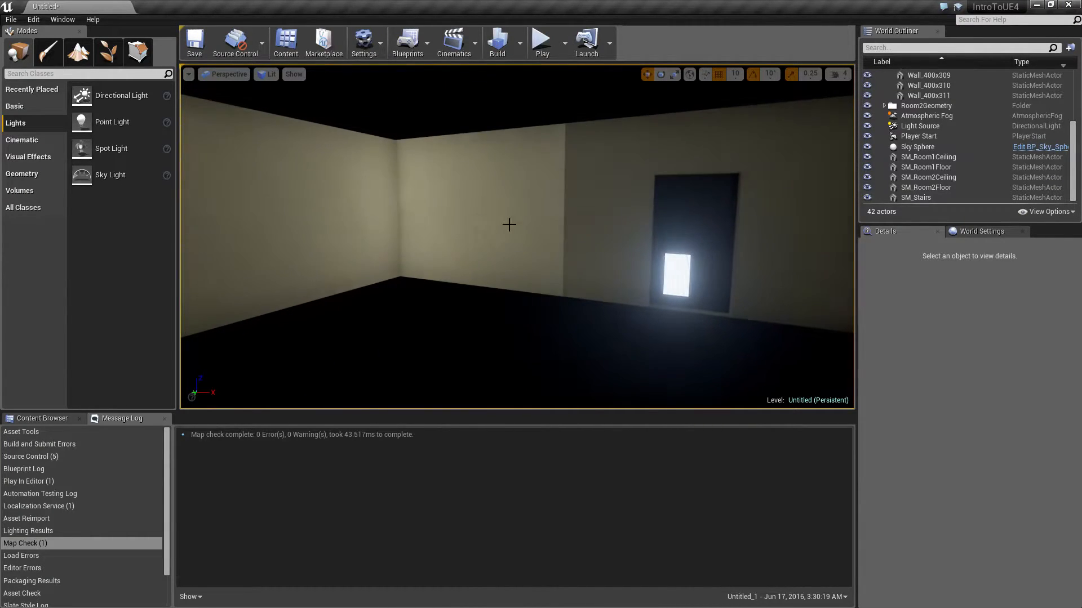
mouse_move(302, 223)
right_down()
mouse_move(302, 232)
mouse_move(479, 233)
mouse_move(293, 238)
right_up()
key(s)
key(w)
right_drag(558, 284, 377, 284)
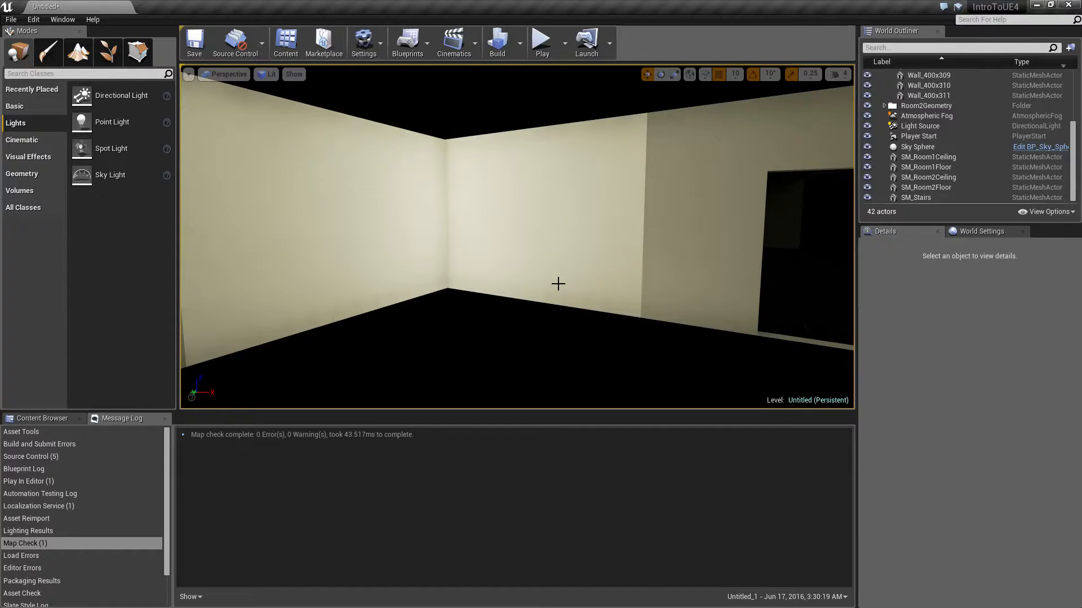
Undo the deletion of the point light
key(ctrl+z)
key(ctrl+z)
key(ctrl+z)
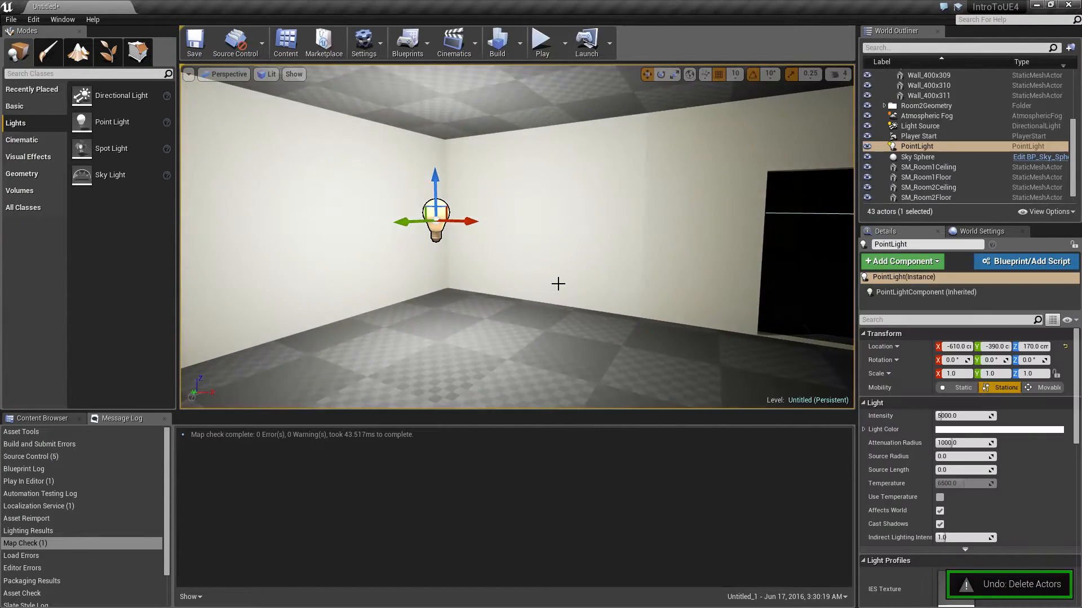
Move the point light along the wall to X -400 cm
right_drag(487, 278, 398, 227)
drag(420, 205, 574, 233)
mouse_move(548, 283)
right_down()
mouse_move(521, 299)
mouse_move(548, 282)
right_up()
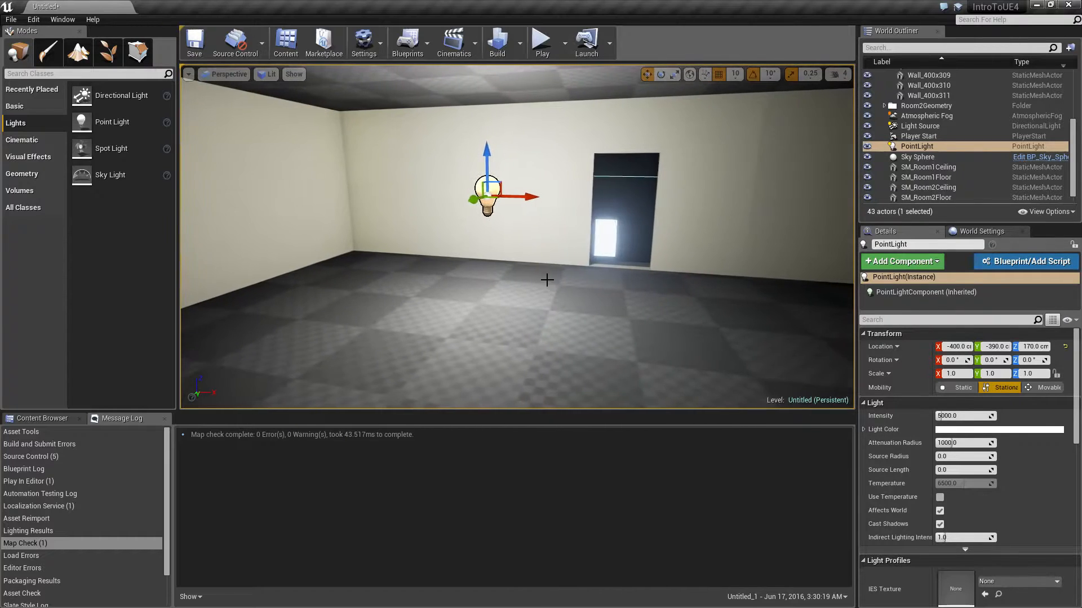
Play the level briefly, stop it, and bring the view back inside the first room
click(537, 50)
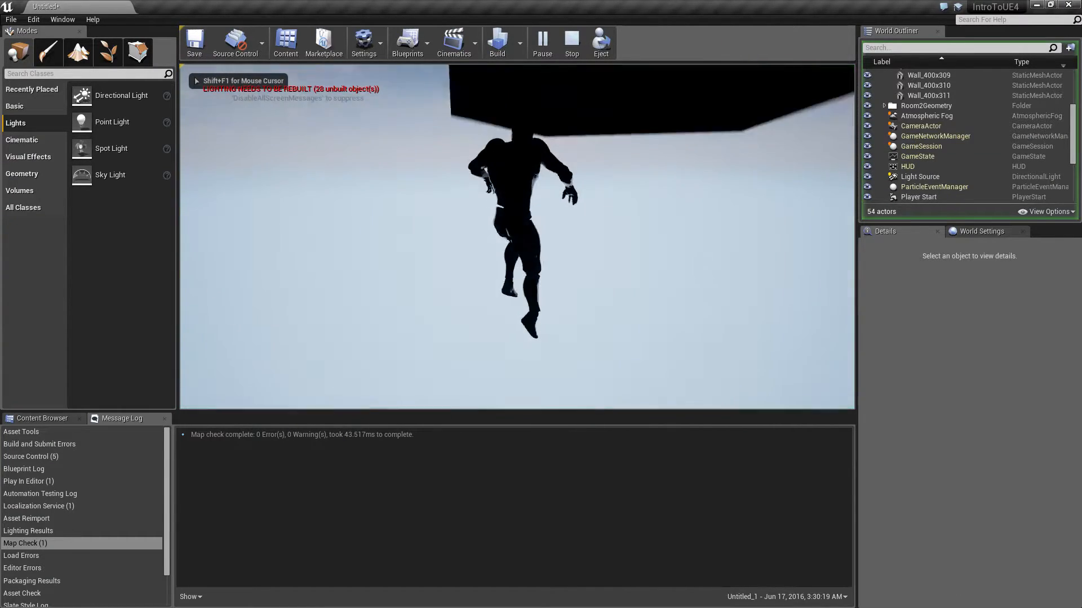
key(Escape)
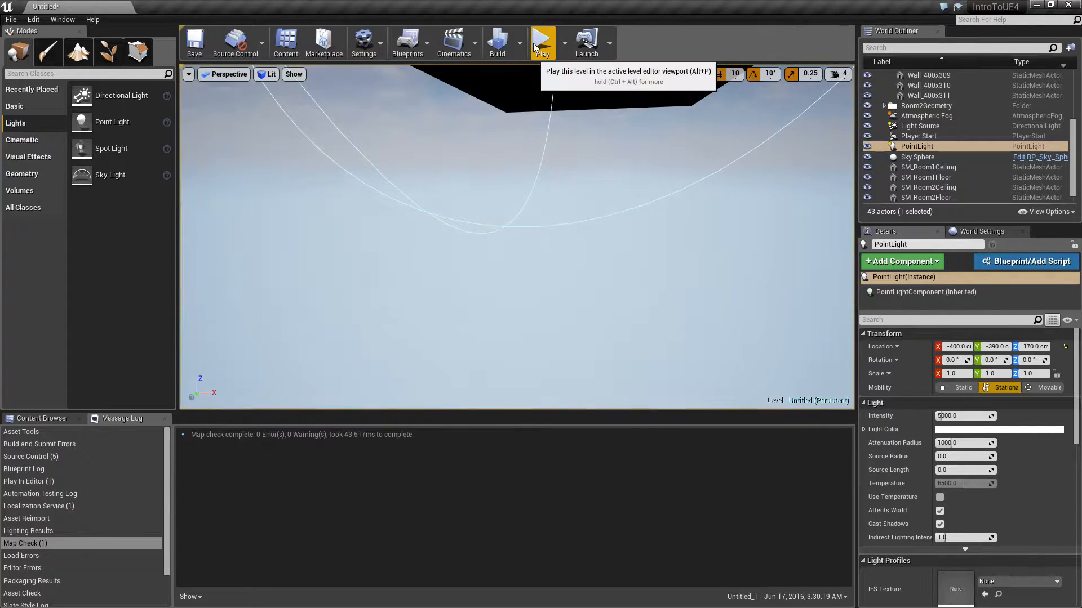
right_drag(517, 225, 517, 203)
right_drag(518, 164, 517, 164)
right_drag(511, 119, 476, 125)
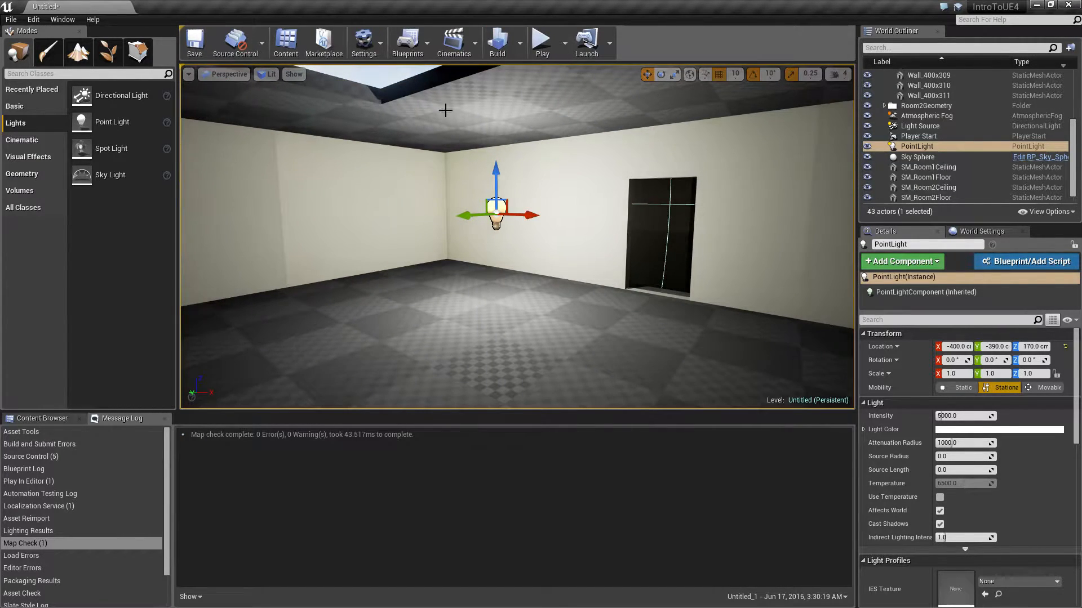
Move the point light to X -410 cm and build the level again
mouse_move(371, 134)
right_down()
mouse_move(405, 141)
mouse_move(383, 138)
right_up()
mouse_move(525, 195)
mouse_down()
mouse_move(374, 203)
mouse_move(531, 209)
mouse_up()
click(506, 40)
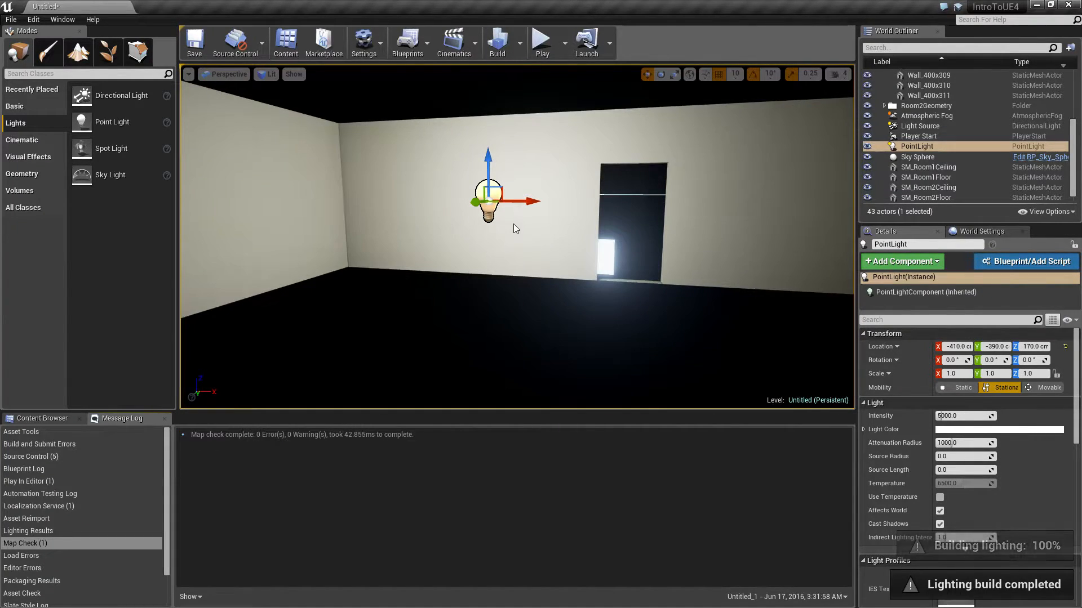
Move the point light toward the room's corner to X -570 cm and face the floor
right_drag(512, 225, 560, 241)
key(s)
key(w)
key(d)
key(w)
drag(533, 209, 401, 210)
right_drag(532, 305, 505, 292)
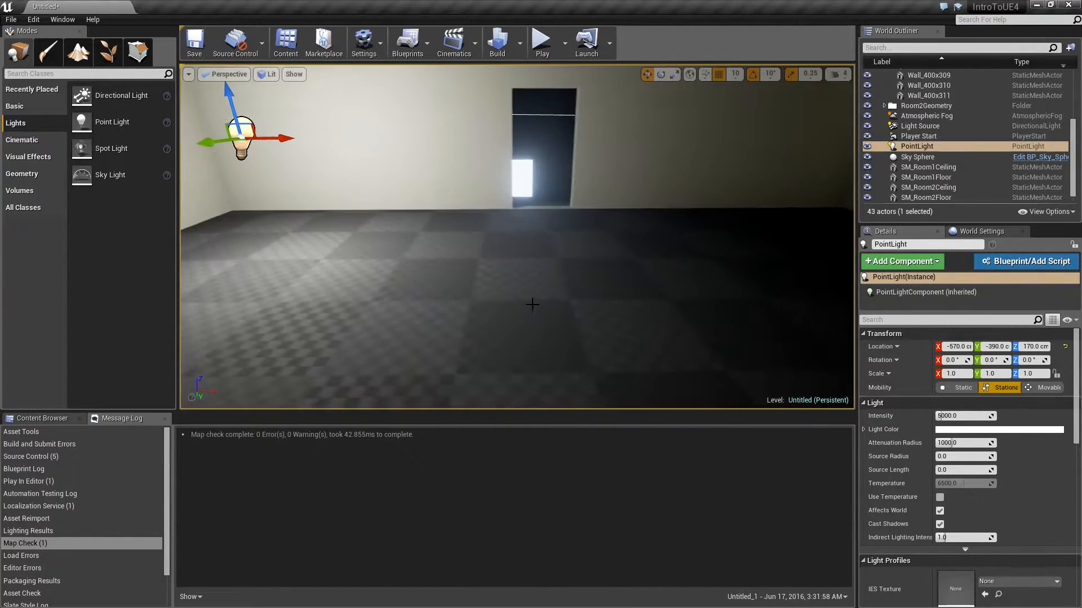
Select the first room's floor, review its details, and open its static mesh for editing
click(505, 292)
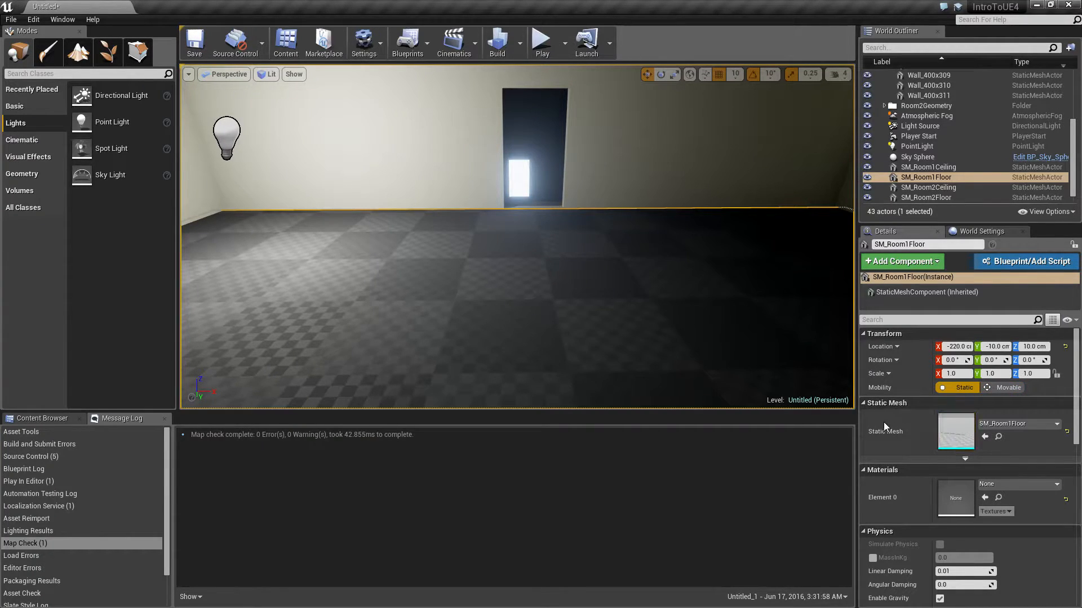
scroll(902, 456, down, 3)
scroll(897, 462, down, 3)
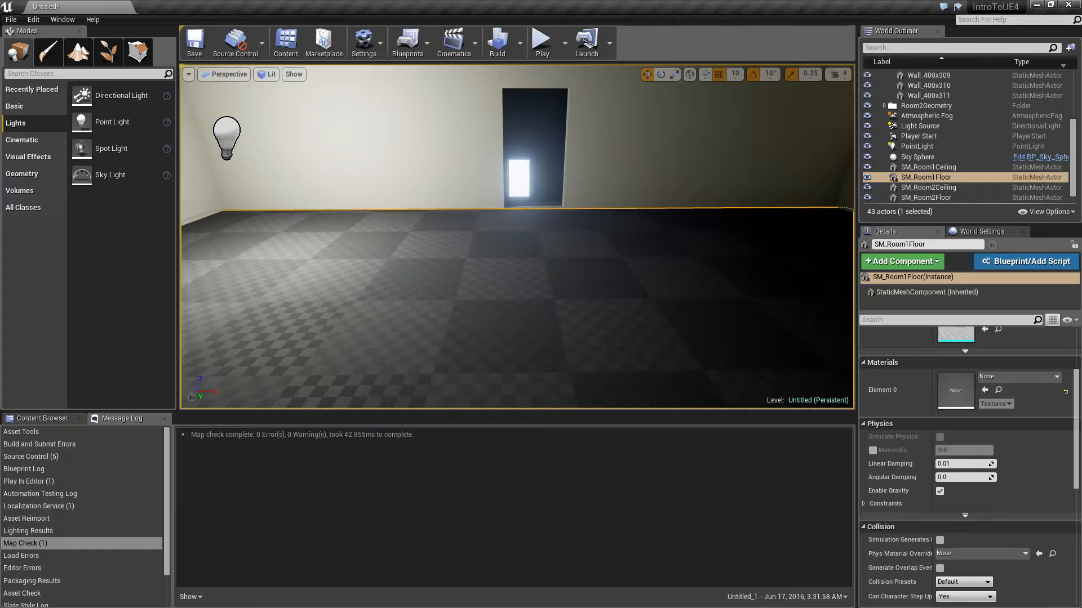
scroll(907, 402, up, 6)
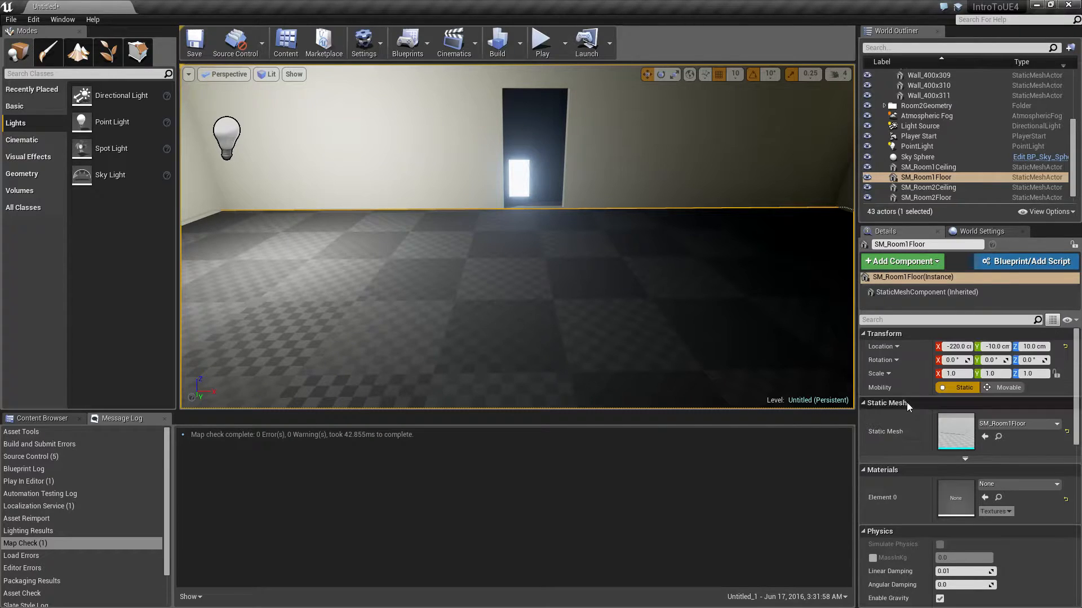
double_click(955, 431)
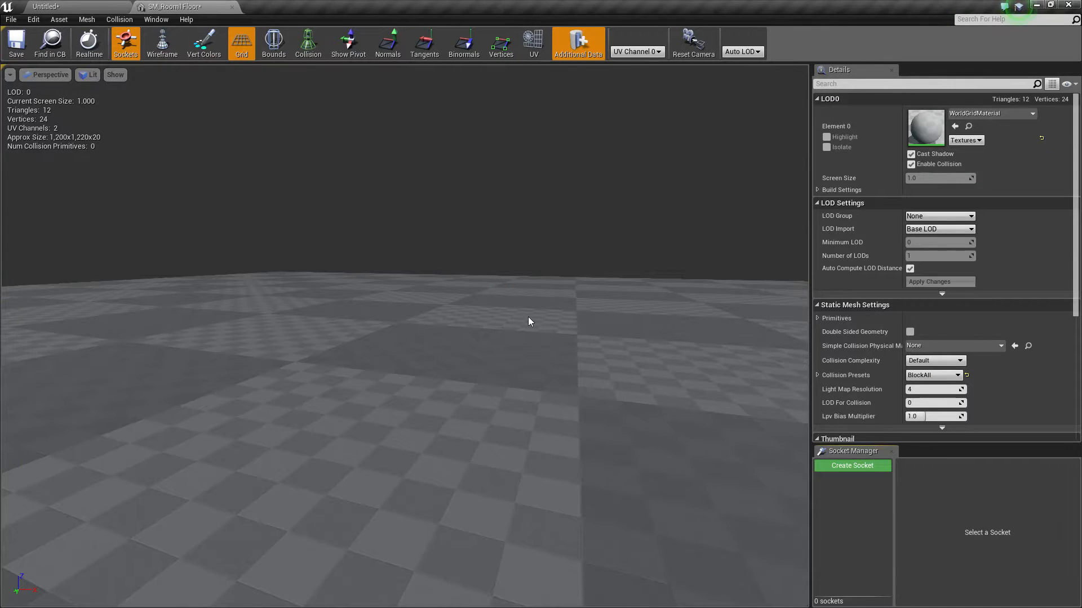
Examine the floor mesh from above and look through its LOD, static mesh and collision settings
scroll(529, 318, down, 4)
scroll(528, 317, down, 4)
alt+drag(528, 278, 532, 338)
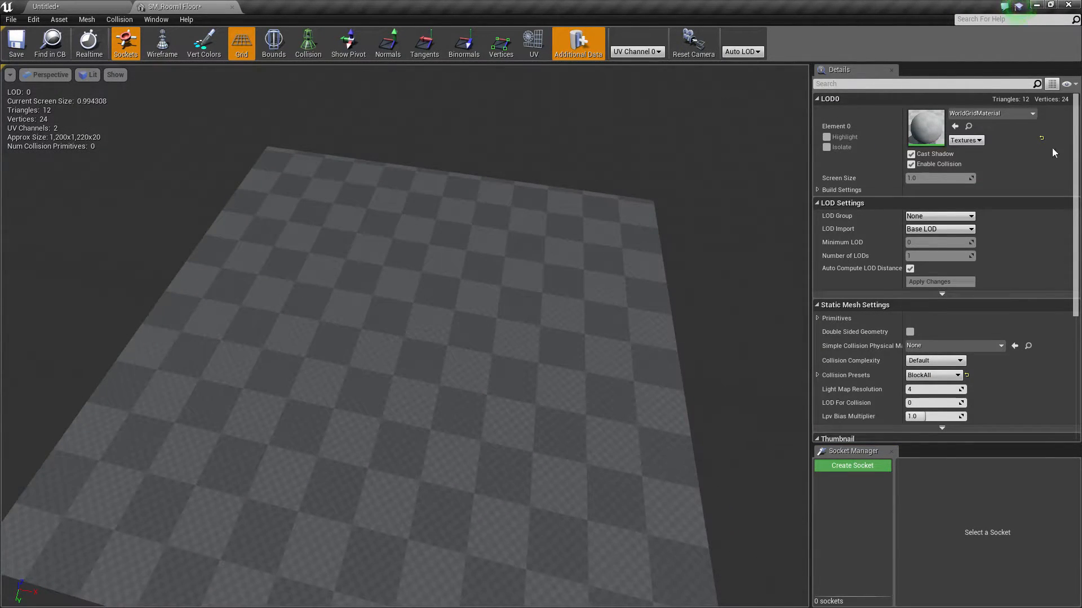
scroll(870, 364, down, 5)
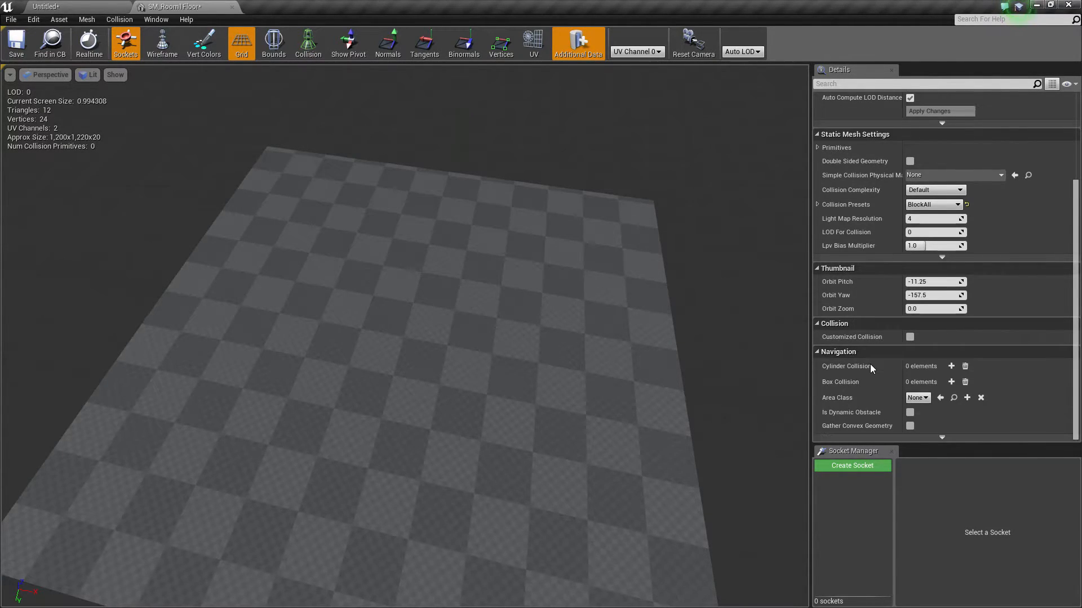
scroll(870, 364, up, 5)
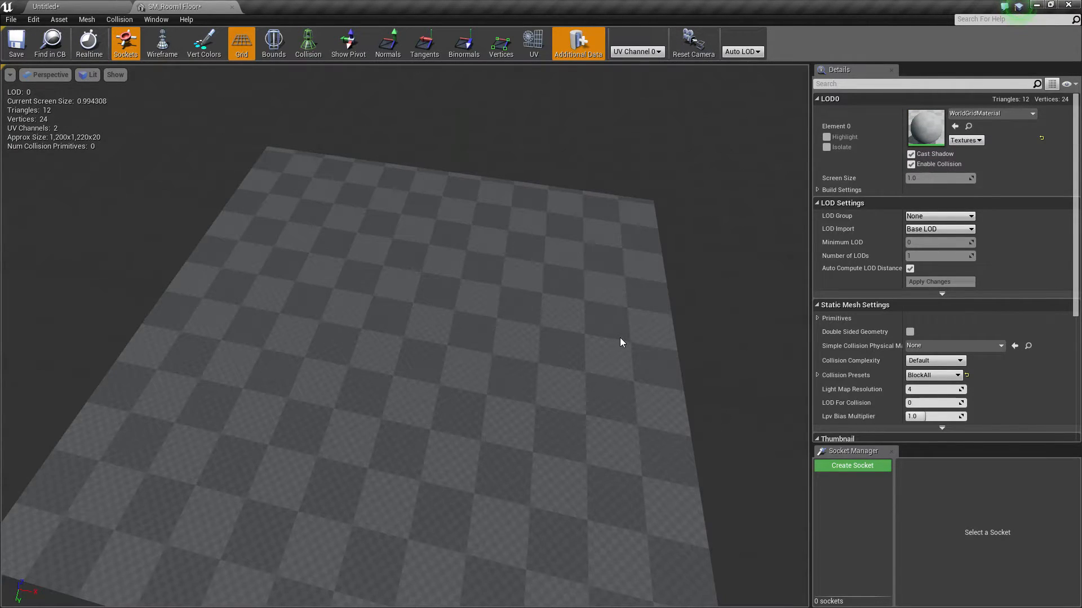
drag(625, 395, 639, 387)
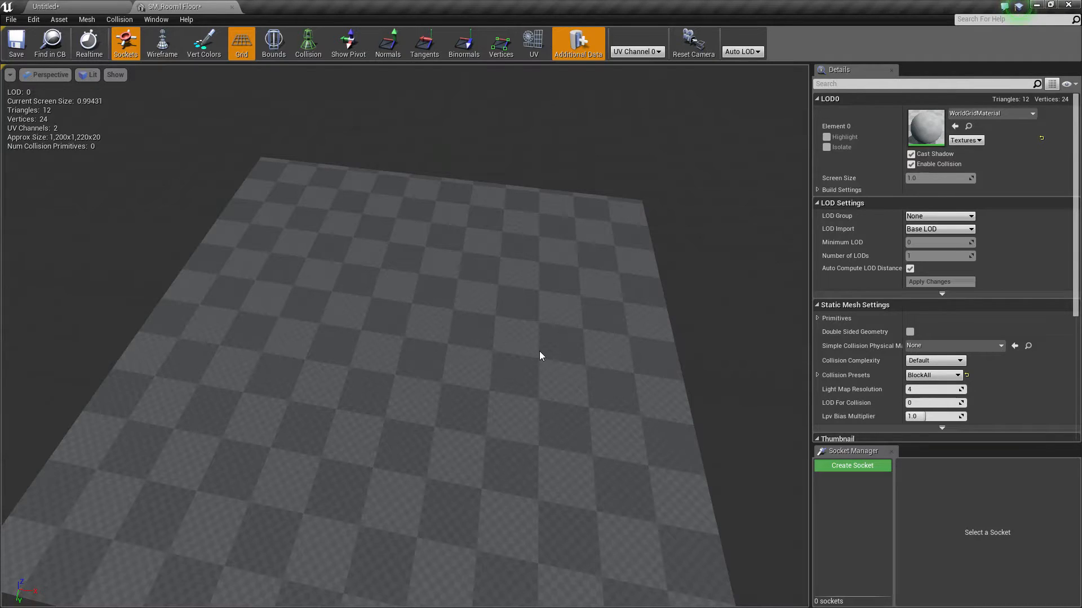
Turn on the collision display for the floor mesh and look at the floor back in the level
drag(544, 355, 536, 355)
click(316, 59)
scroll(502, 365, down, 3)
mouse_move(501, 370)
mouse_down()
mouse_move(502, 237)
mouse_move(502, 366)
mouse_up()
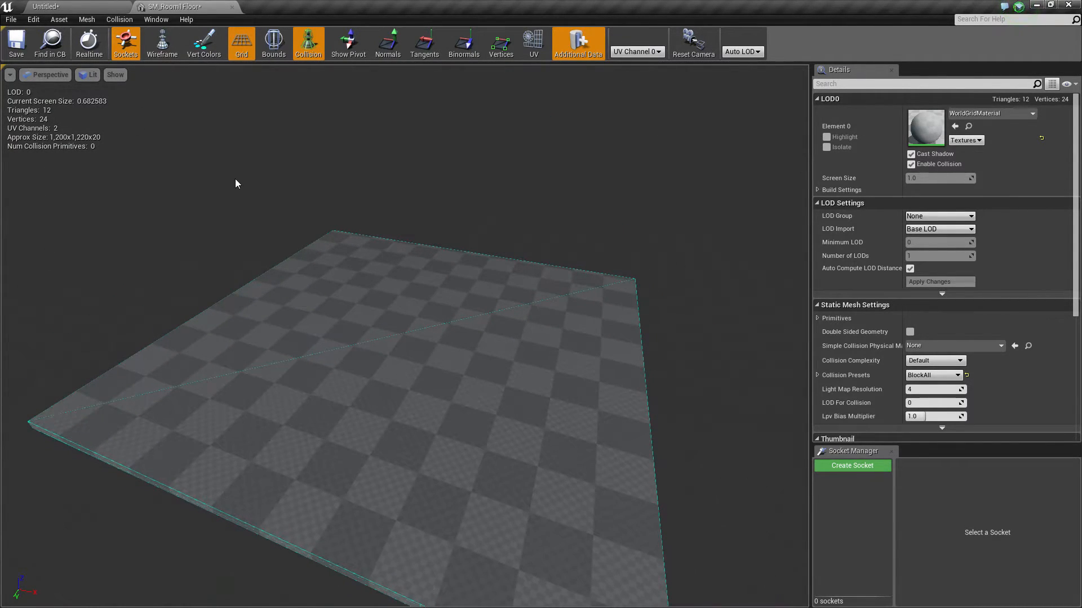
click(78, 5)
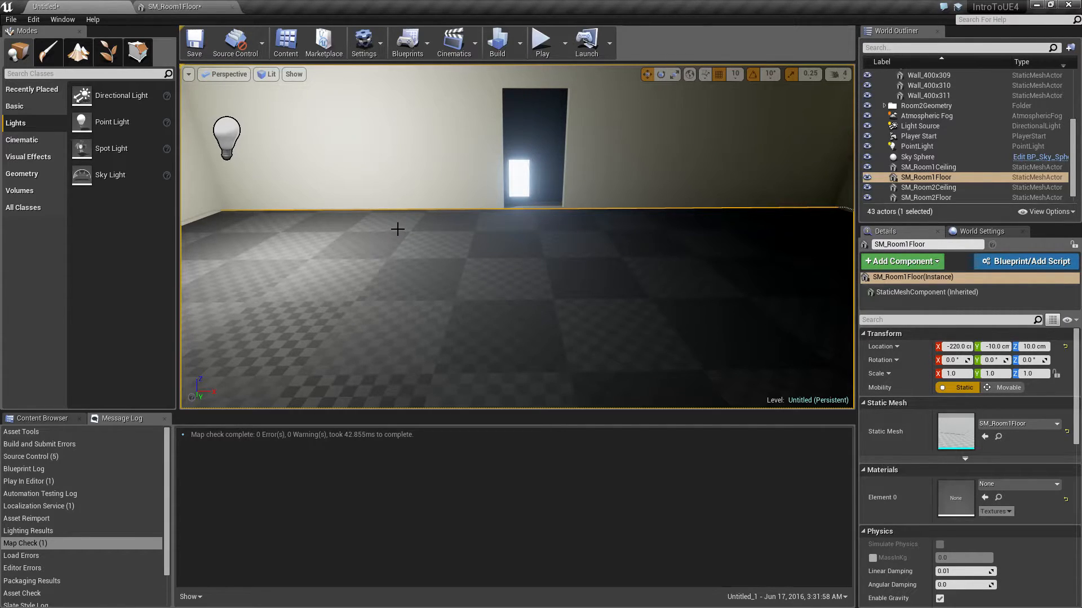
mouse_move(556, 277)
right_down()
mouse_move(502, 243)
mouse_move(569, 265)
mouse_move(549, 267)
right_up()
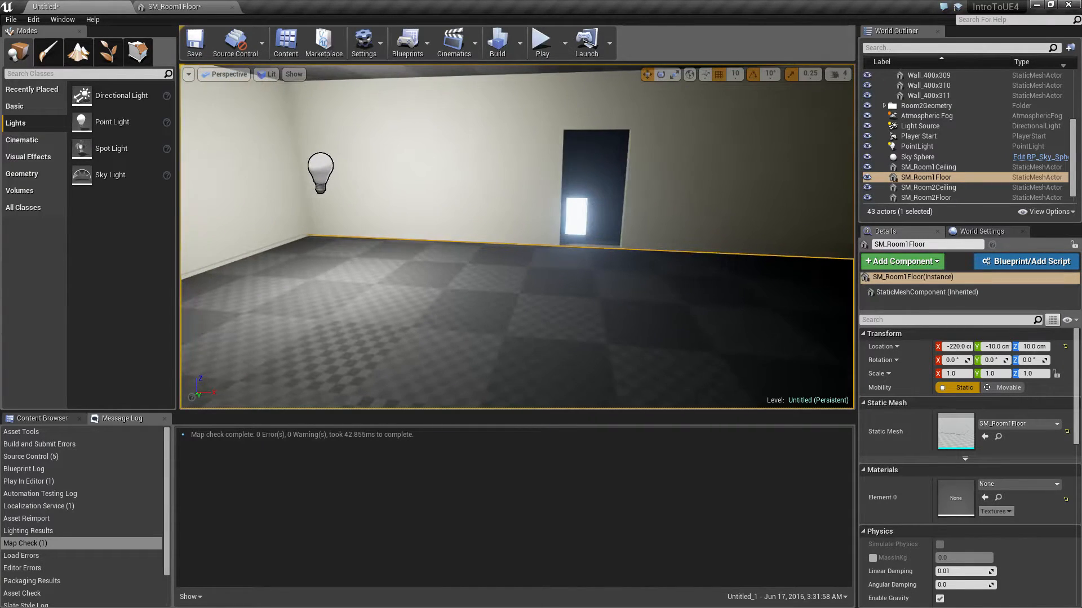
Add a box simplified collision to the SM_Room1Floor mesh and save it
click(194, 6)
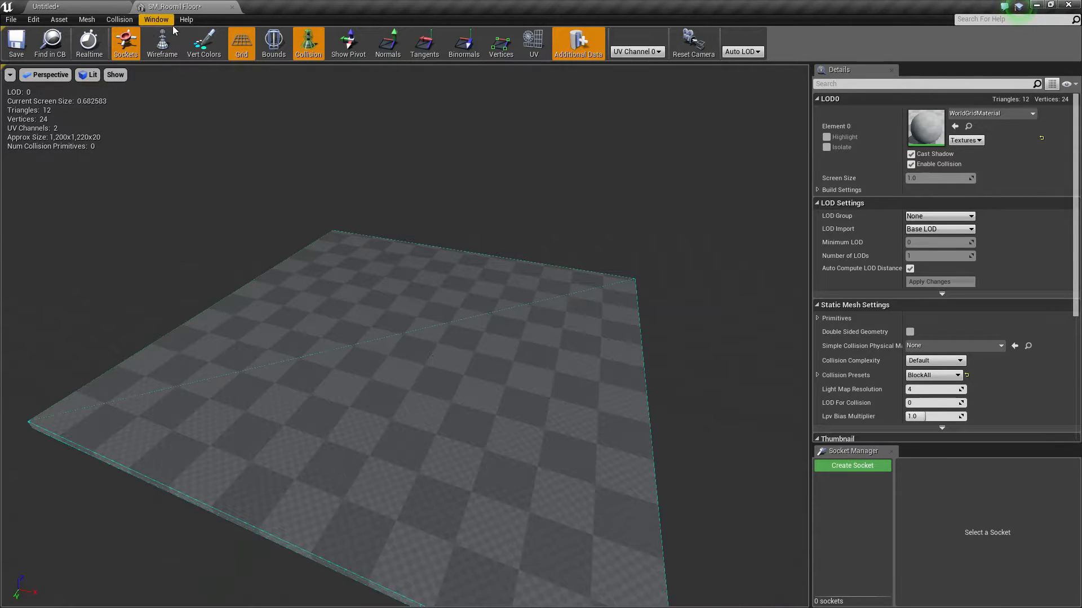
click(118, 20)
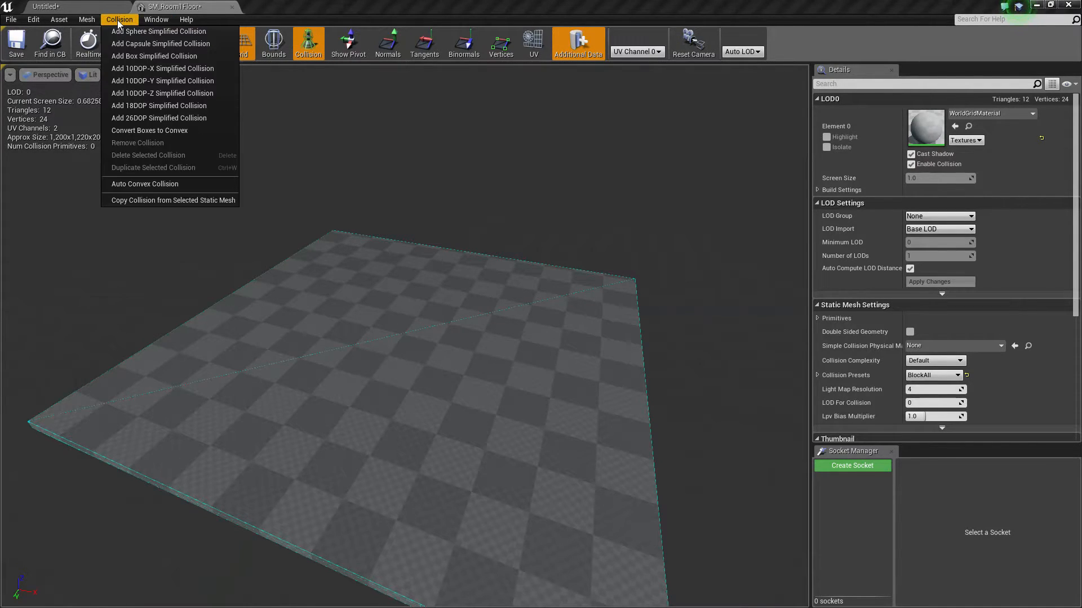
click(137, 54)
right_drag(489, 331, 488, 270)
mouse_move(315, 234)
mouse_down()
mouse_move(378, 231)
mouse_move(417, 197)
mouse_move(314, 236)
mouse_up()
Return to the level and playtest it, running across the first room's floor to the doorway
click(45, 6)
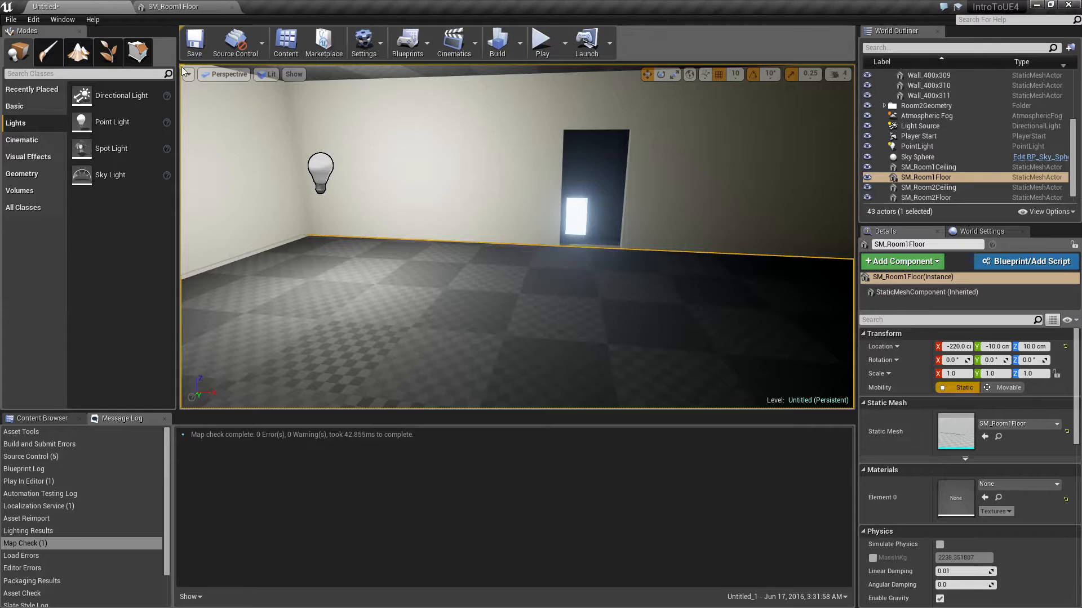
click(538, 42)
key(w)
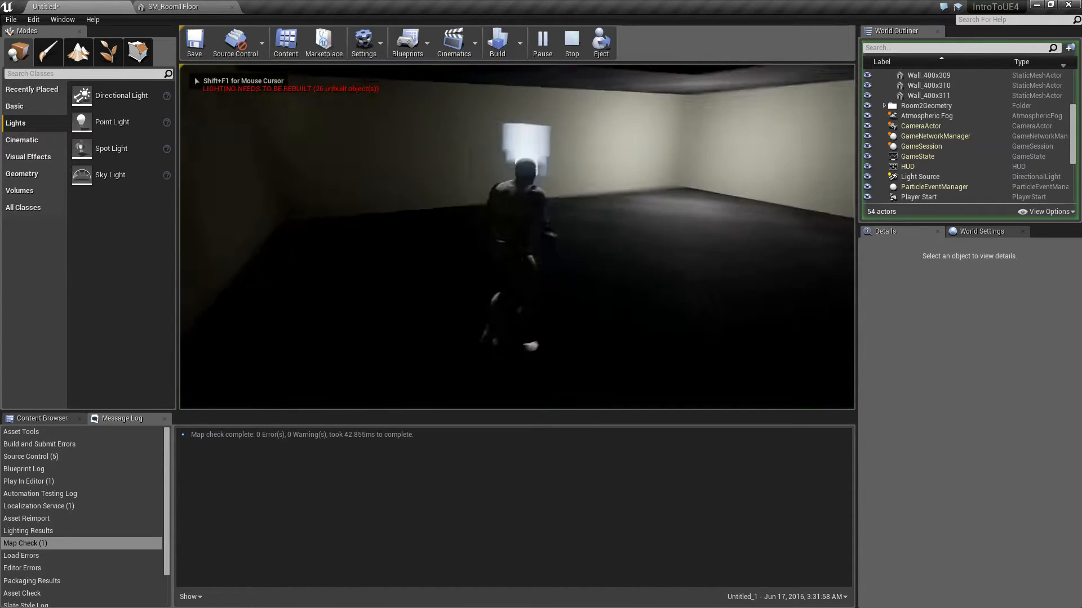
key(w)
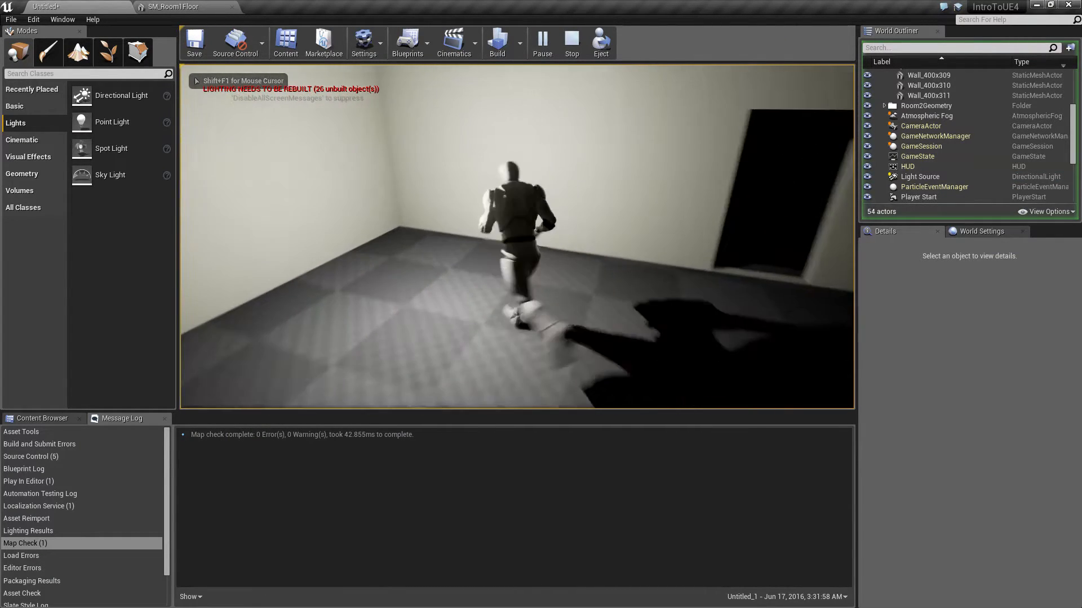
key(w)
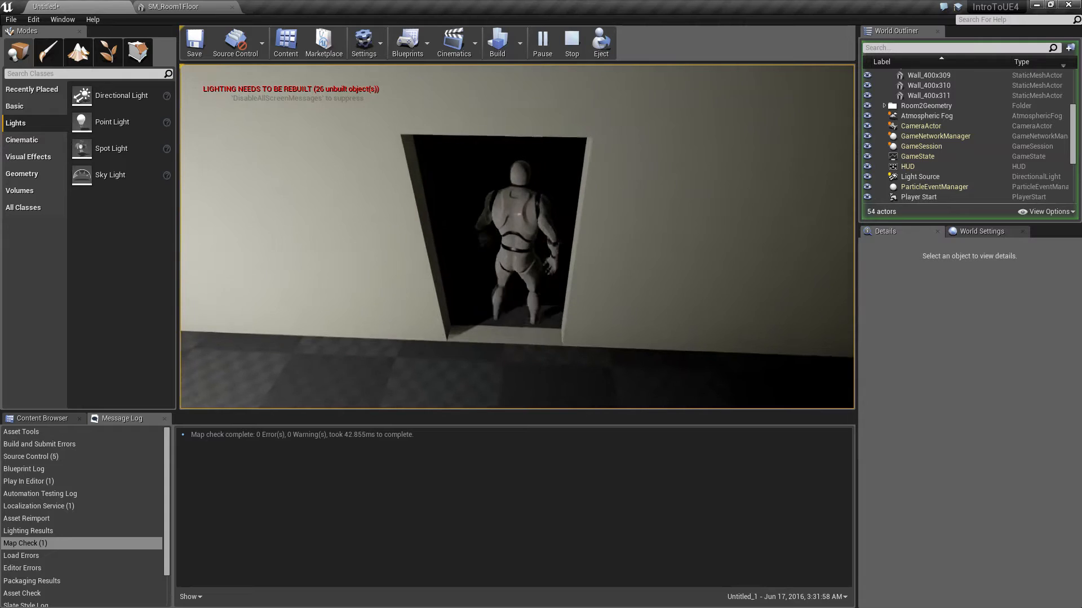
key(Escape)
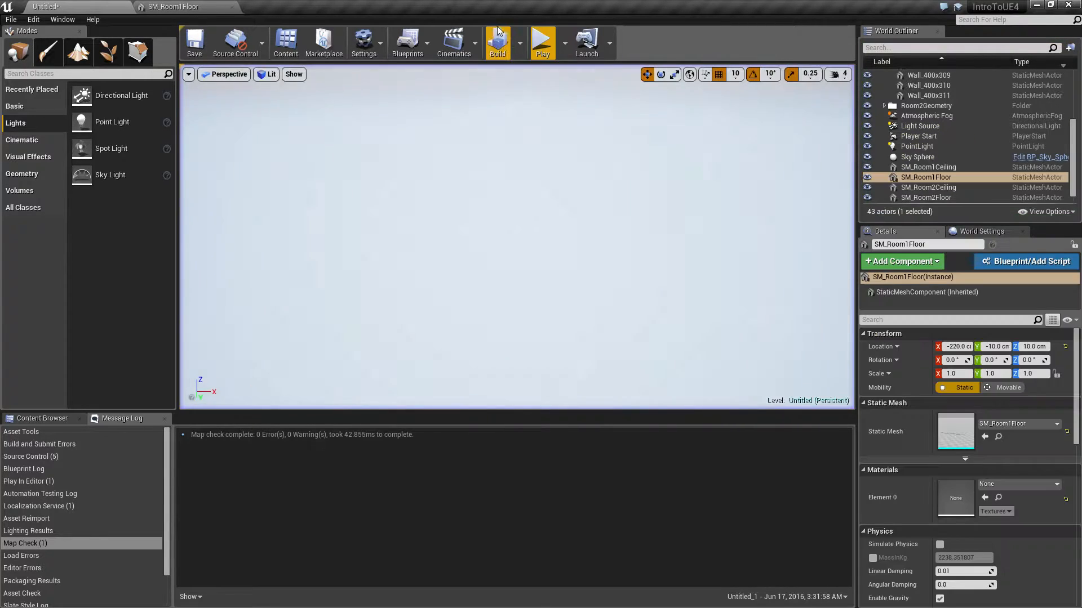
Playtest the level again, moving the character around the point light to examine the shadows it casts
click(543, 43)
key(w)
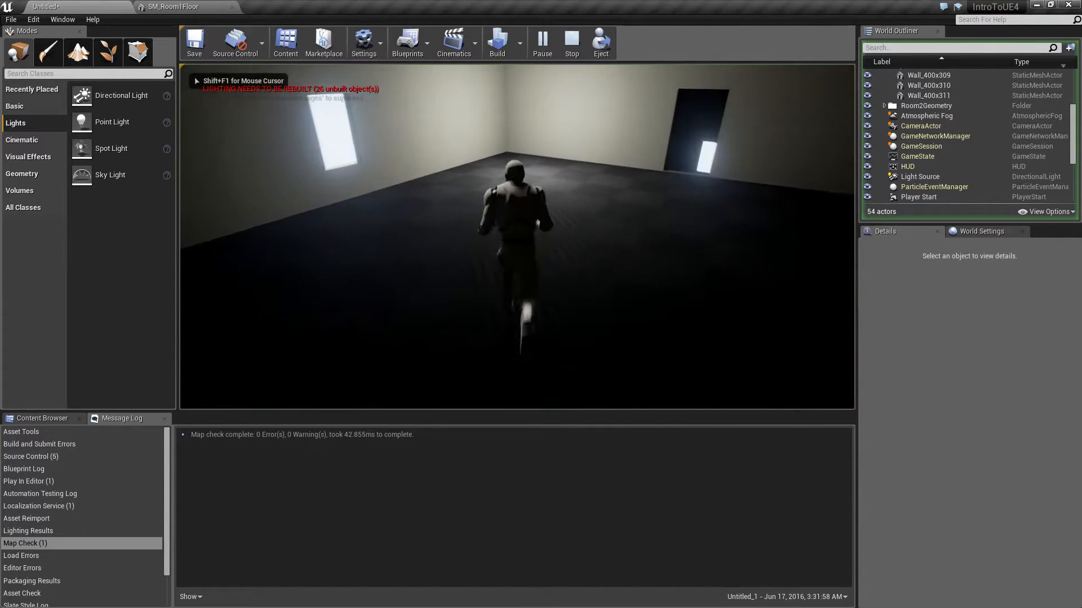
key(w)
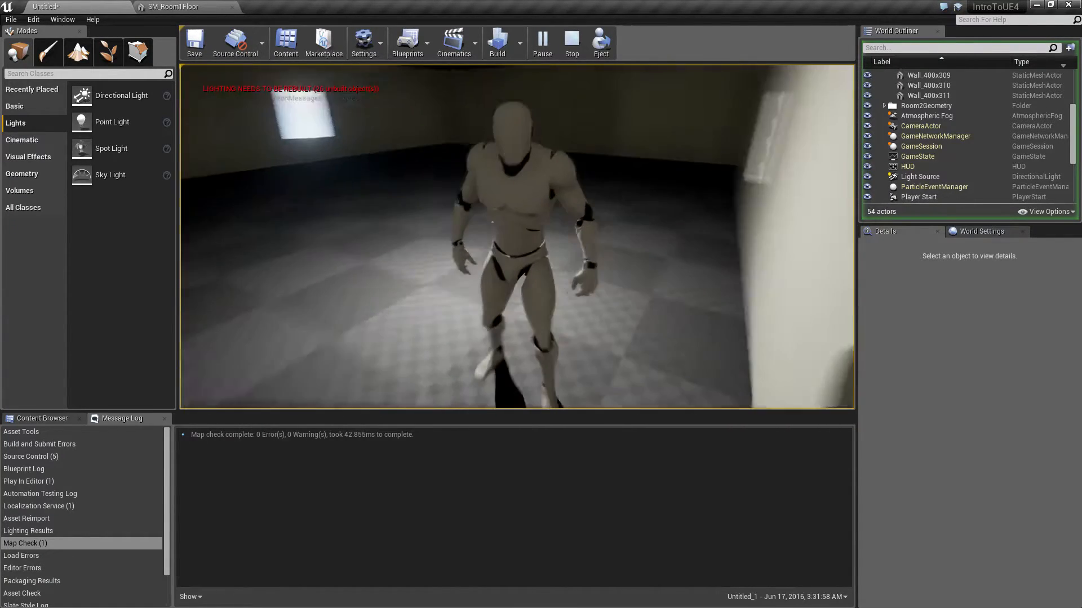
key(d)
key(w)
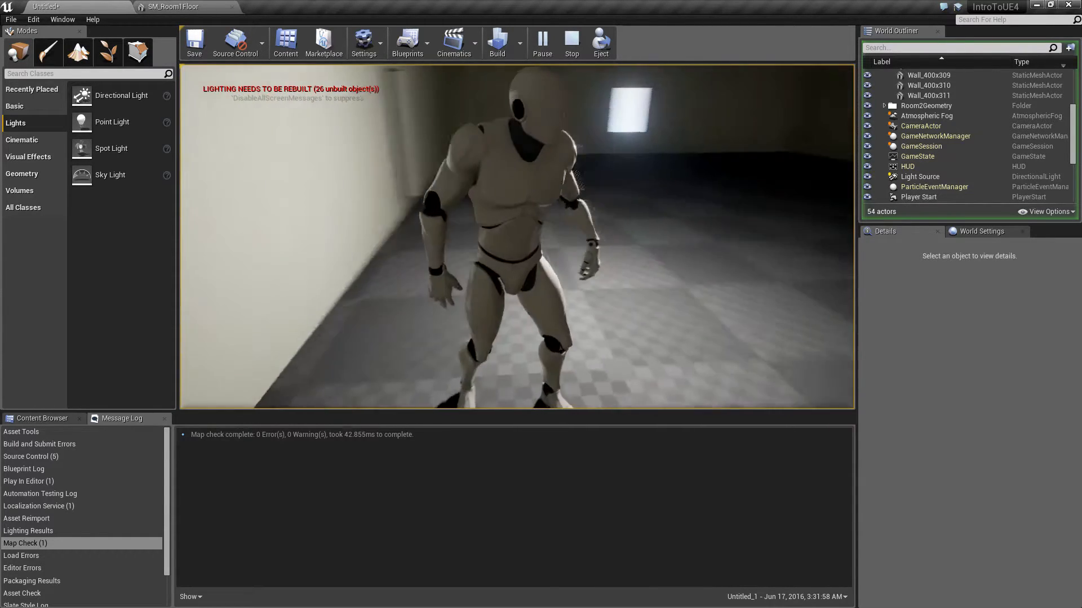
key(d)
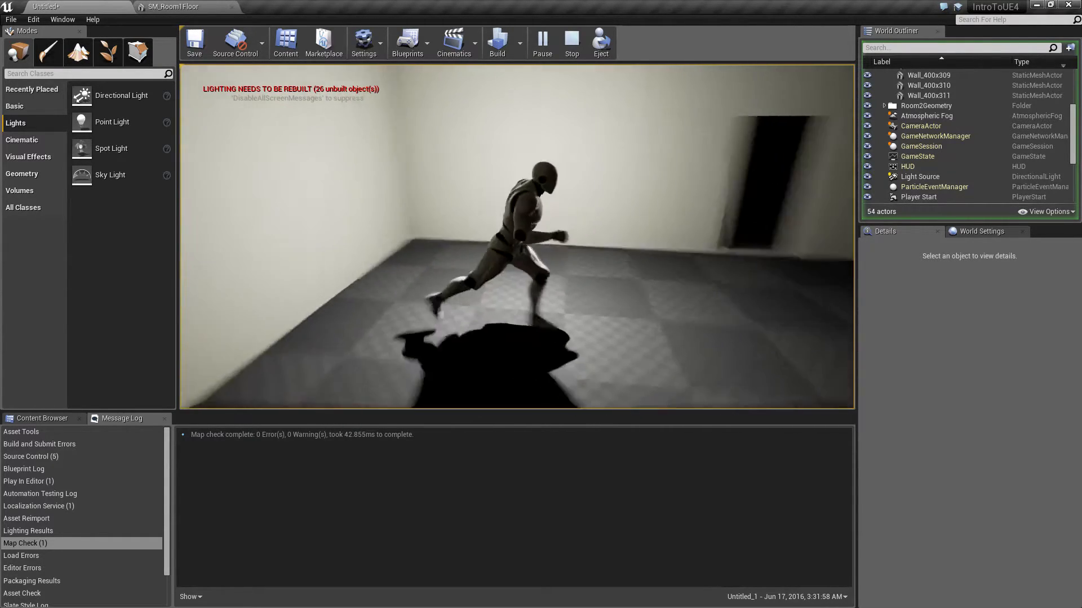
key(w)
key(s)
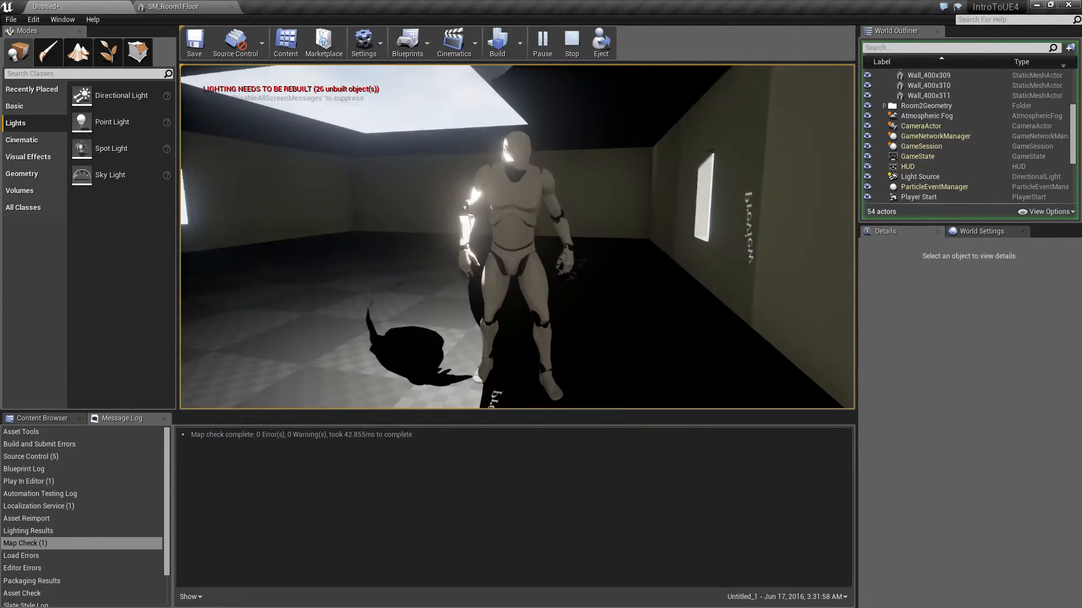
key(d)
key(Escape)
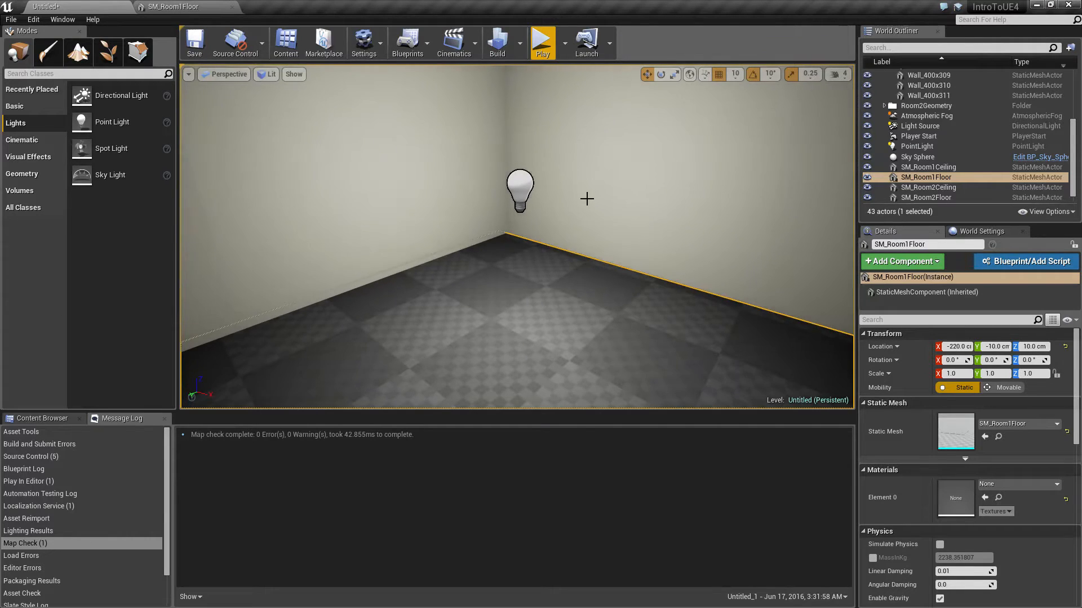
Select the point light, review its mobility setting, and save the pending autosave items immediately
click(515, 187)
key(s)
right_drag(630, 271, 654, 276)
mouse_move(548, 242)
right_down()
mouse_move(524, 256)
mouse_move(554, 247)
right_up()
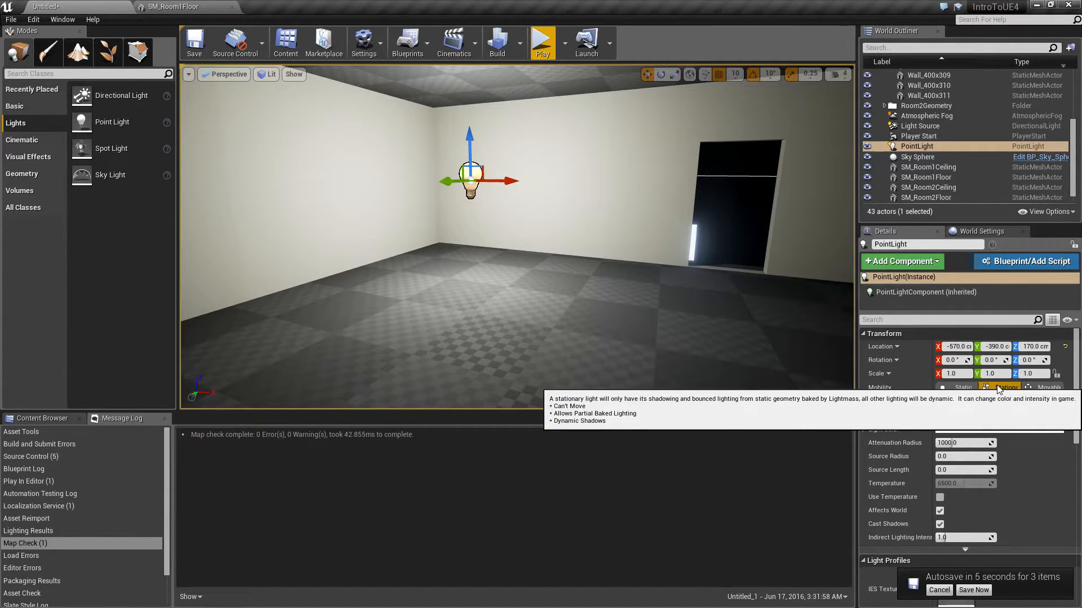
click(973, 589)
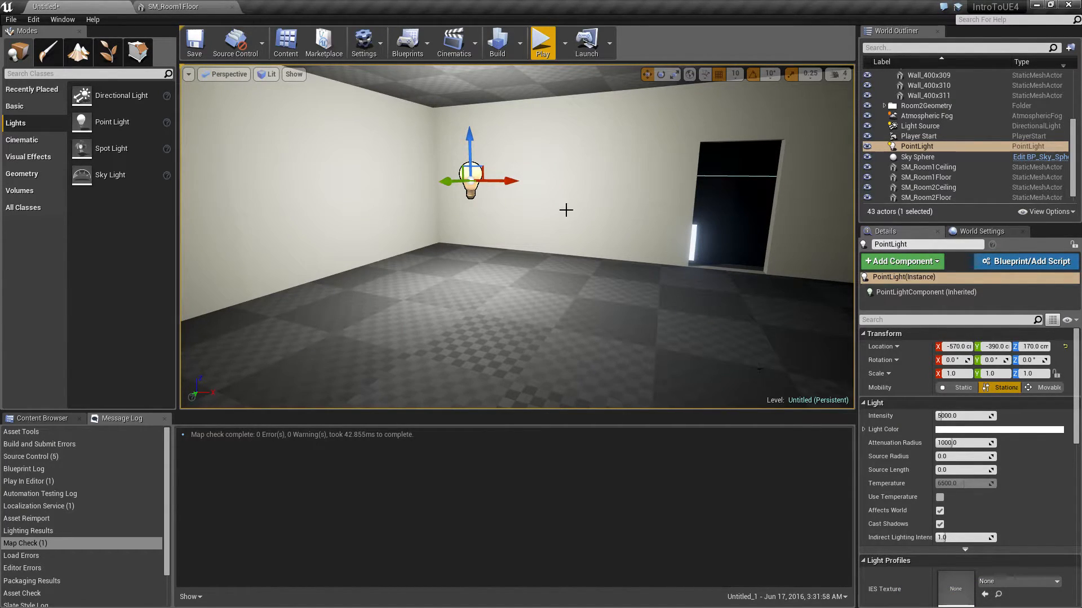
Playtest the level to check the character's shadow under the stationary point light
click(537, 49)
key(w)
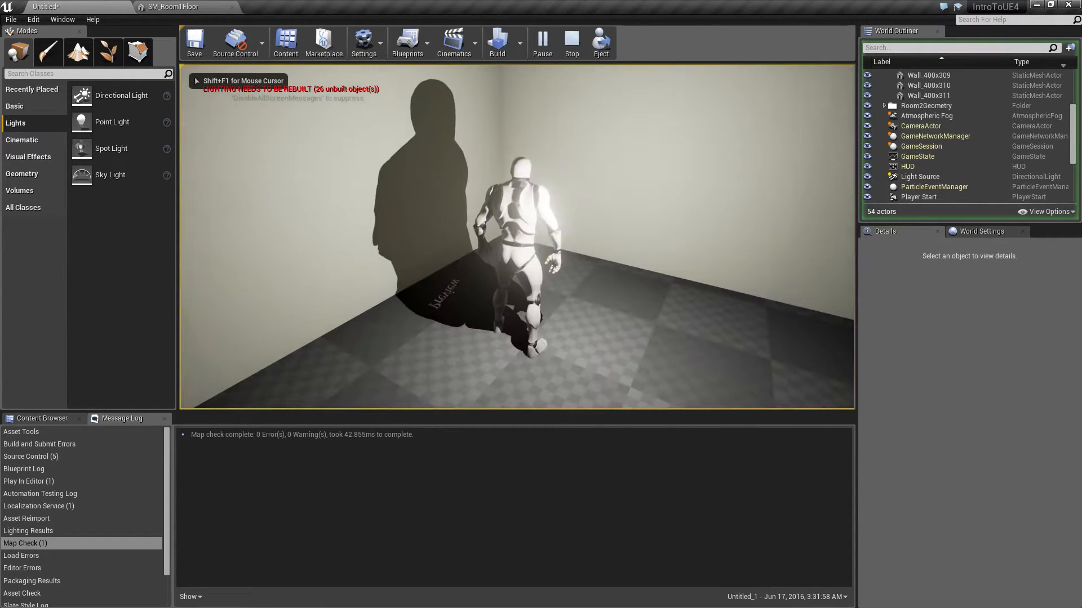
key(Escape)
Set the point light's mobility to Static and build the level
right_drag(548, 256, 493, 214)
key(s)
key(w)
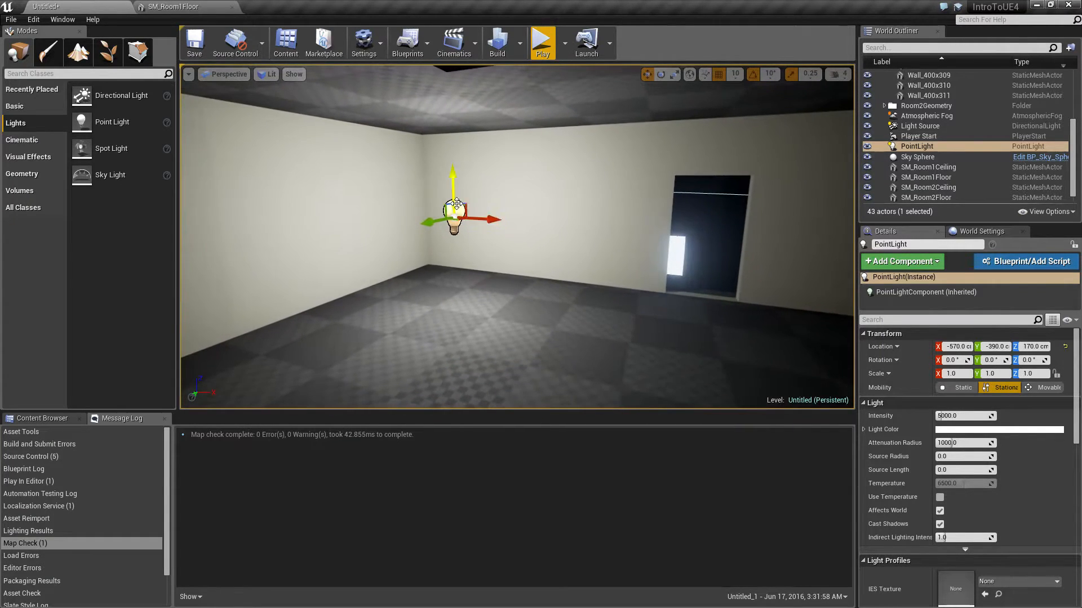
click(962, 388)
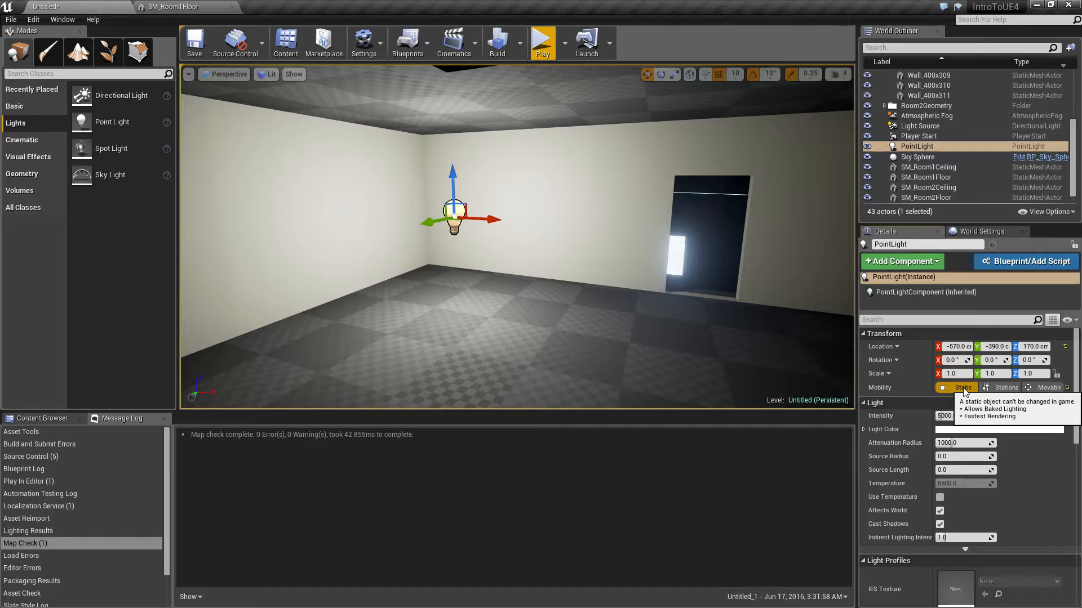
click(496, 45)
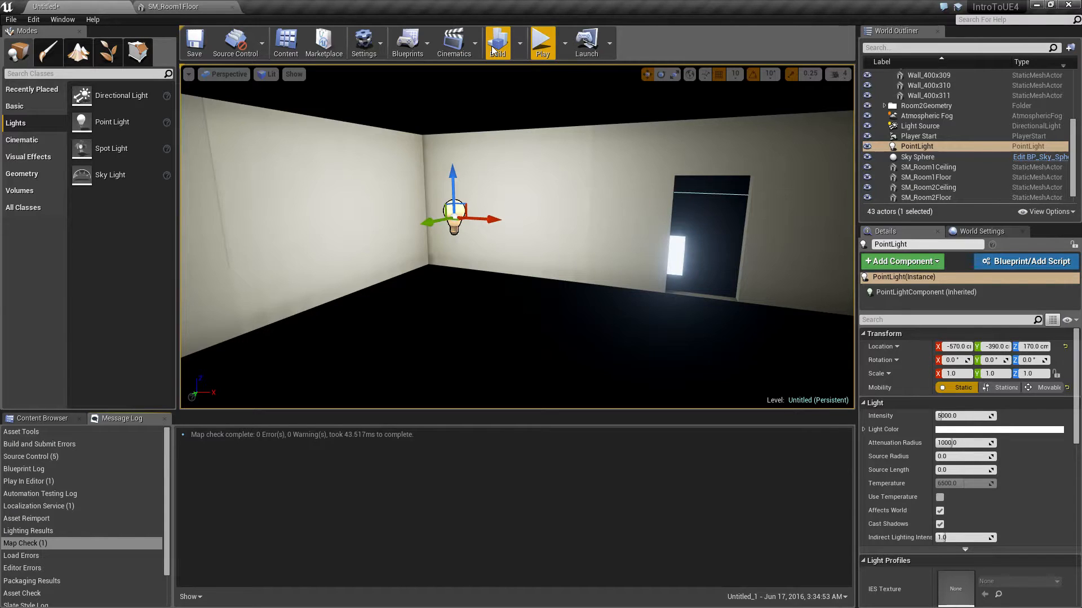
Playtest the level with the static point light, running through the room to examine the character's lighting and shadows
click(550, 37)
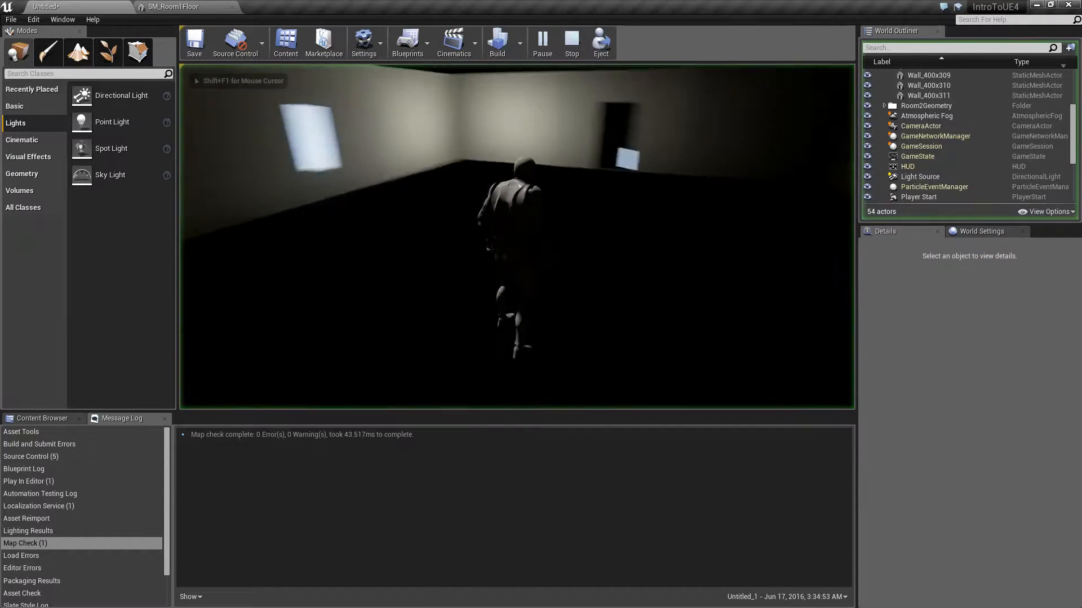
key(w)
key(d)
key(w)
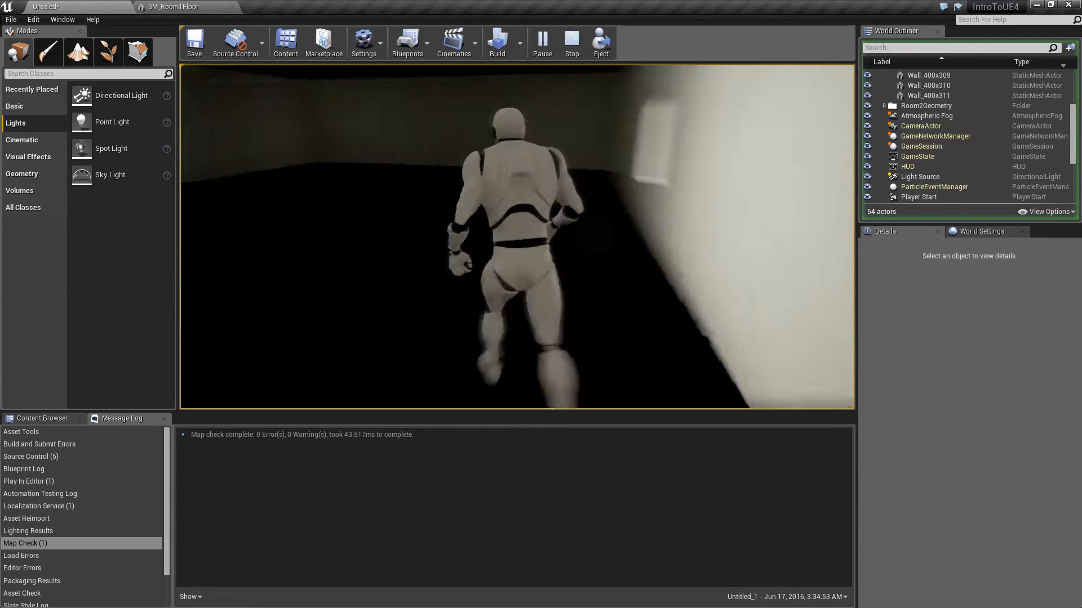
key(w)
key(s)
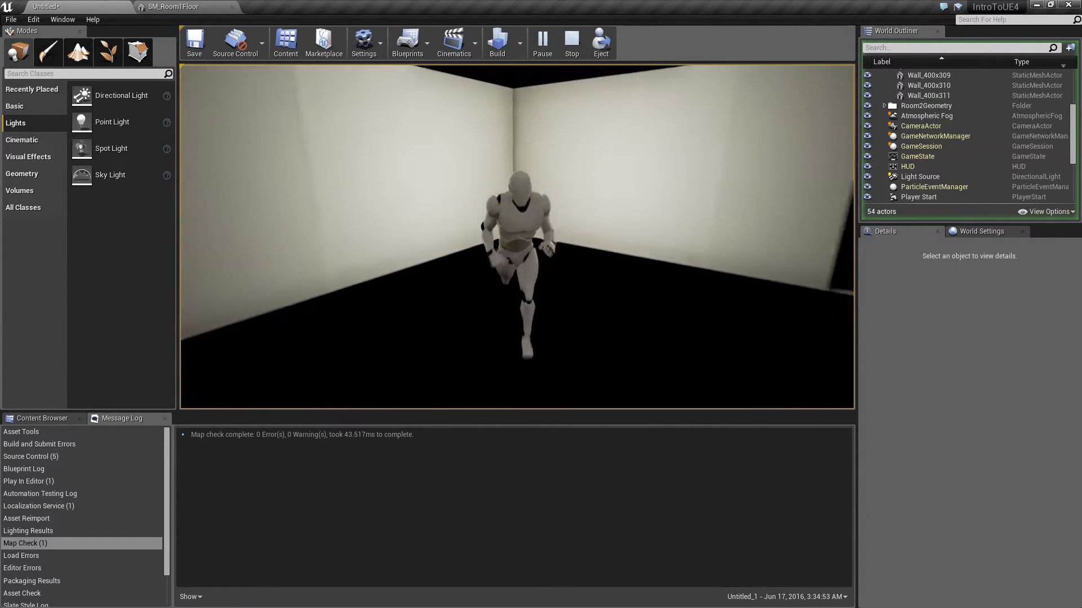
key(a)
key(d)
key(a)
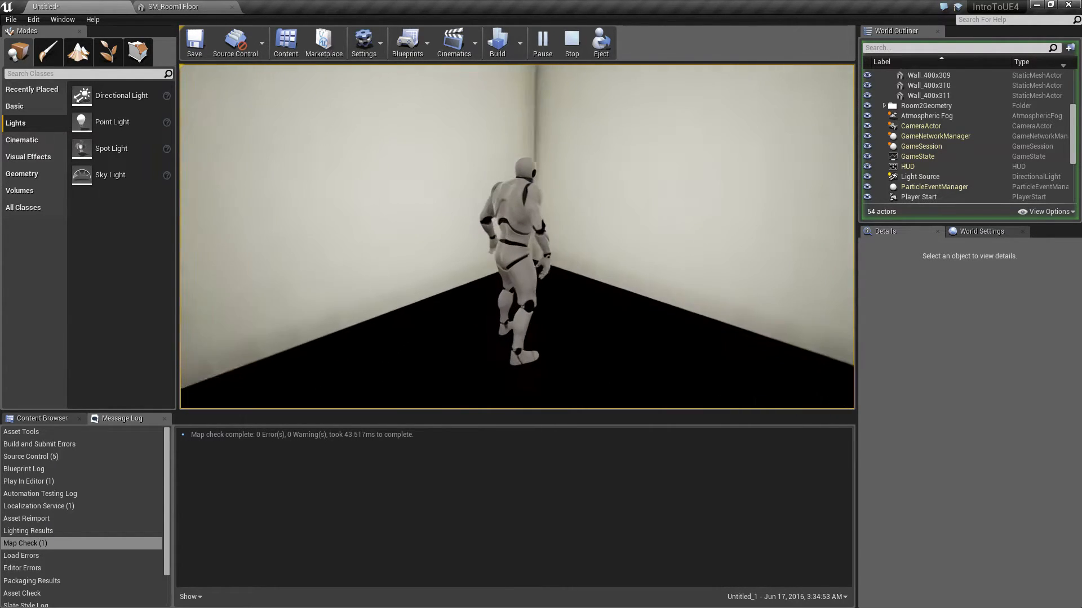
key(d)
key(w)
key(a)
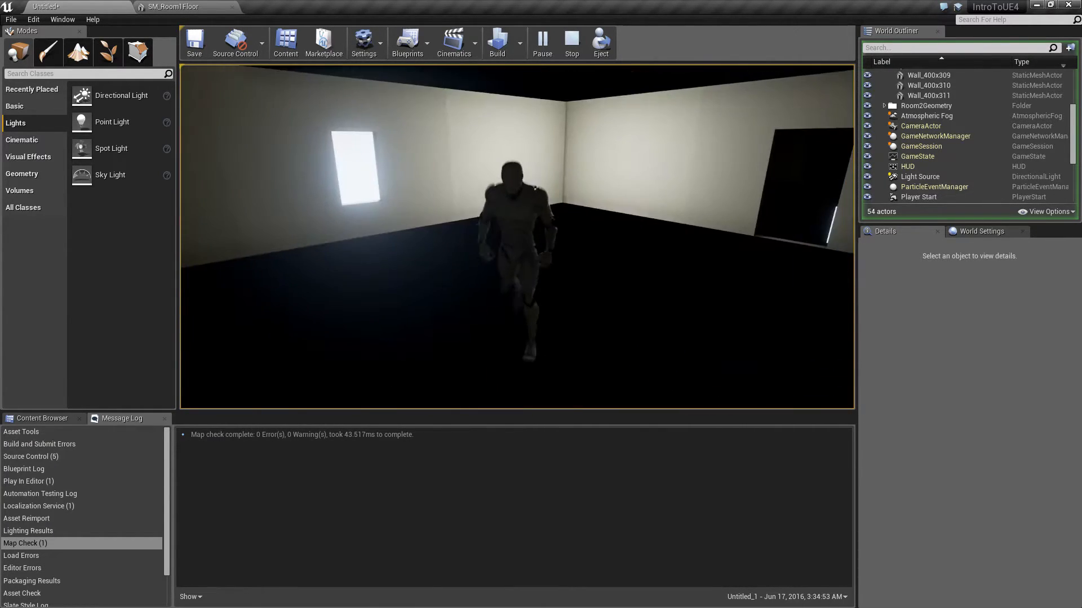
key(d)
key(Escape)
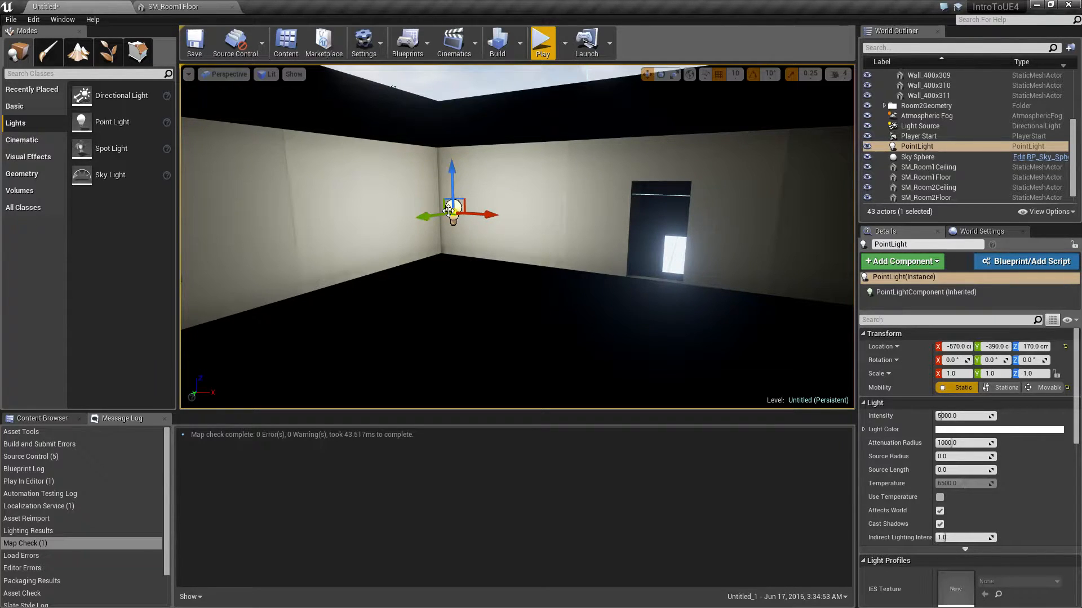
Set the point light's mobility to Stationary and duplicate it along the doorway wall to X 140 cm
key(s)
right_drag(507, 237, 572, 237)
click(1001, 388)
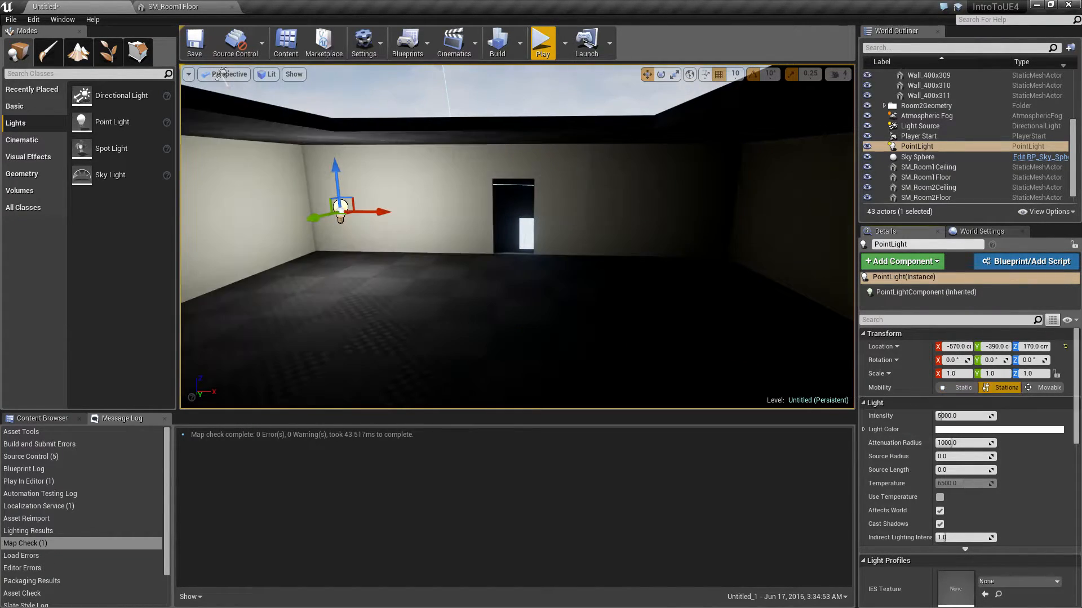
alt+drag(383, 212, 731, 212)
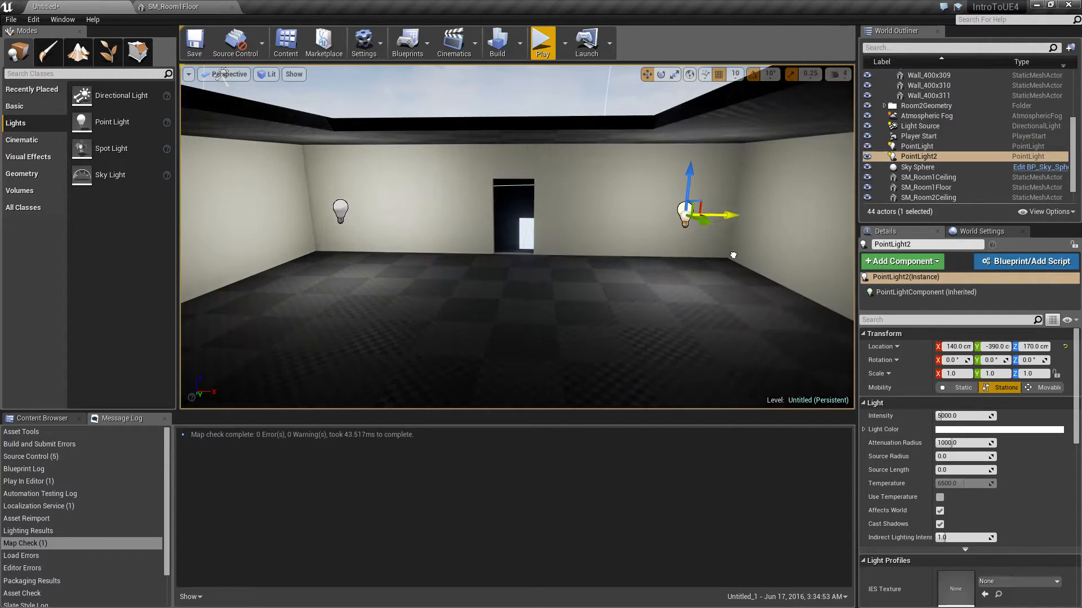
right_drag(731, 212, 788, 215)
Duplicate the second point light to the room's third corner and adjust its position
right_drag(618, 231, 721, 232)
key(s)
alt+drag(505, 188, 849, 195)
right_drag(541, 220, 715, 212)
key(w)
drag(490, 216, 516, 212)
right_drag(485, 256, 597, 255)
Duplicate the third point light across to the room's fourth corner and adjust its position
alt+drag(204, 192, 778, 223)
right_drag(777, 223, 689, 241)
key(a)
key(s)
drag(473, 244, 641, 206)
Move the third point light along Y closer to its corner beside the window wall
mouse_move(478, 226)
right_down()
mouse_move(360, 225)
mouse_move(476, 228)
right_up()
key(w)
key(s)
click(454, 225)
drag(487, 231, 574, 217)
click(592, 225)
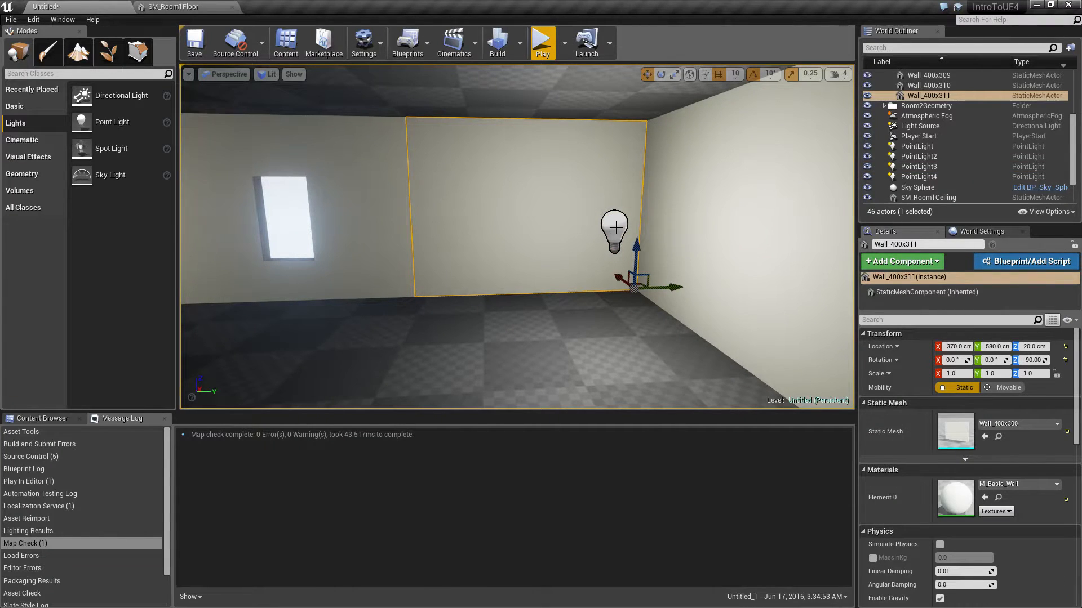
click(602, 229)
Select the fourth point light and examine the marker on it in its corner
right_drag(706, 276, 198, 270)
click(711, 195)
mouse_move(618, 263)
right_down()
mouse_move(495, 265)
mouse_move(620, 276)
right_up()
key(w)
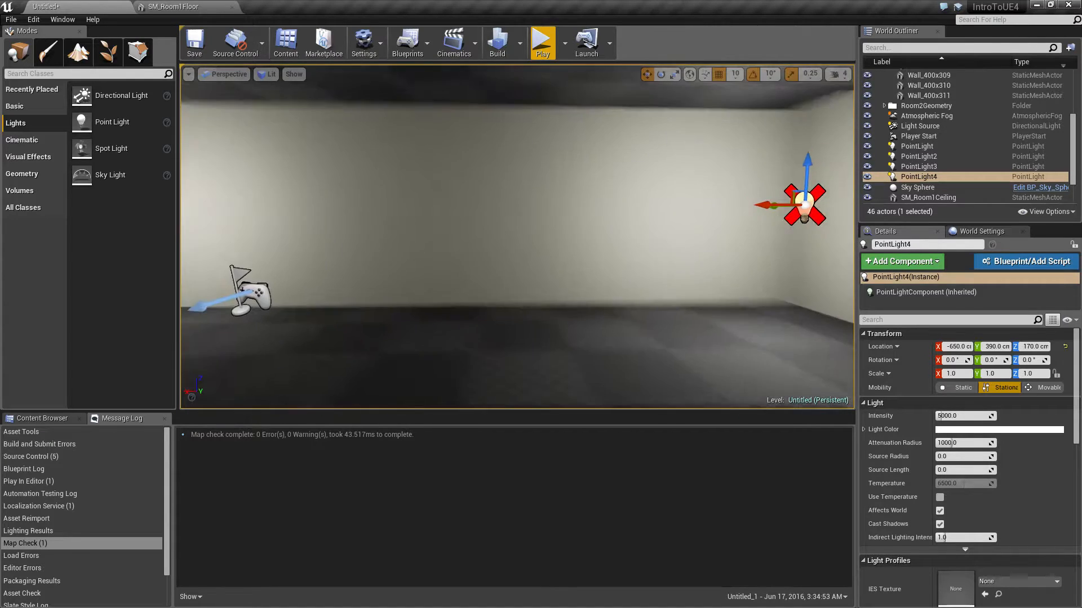
right_drag(605, 286, 507, 288)
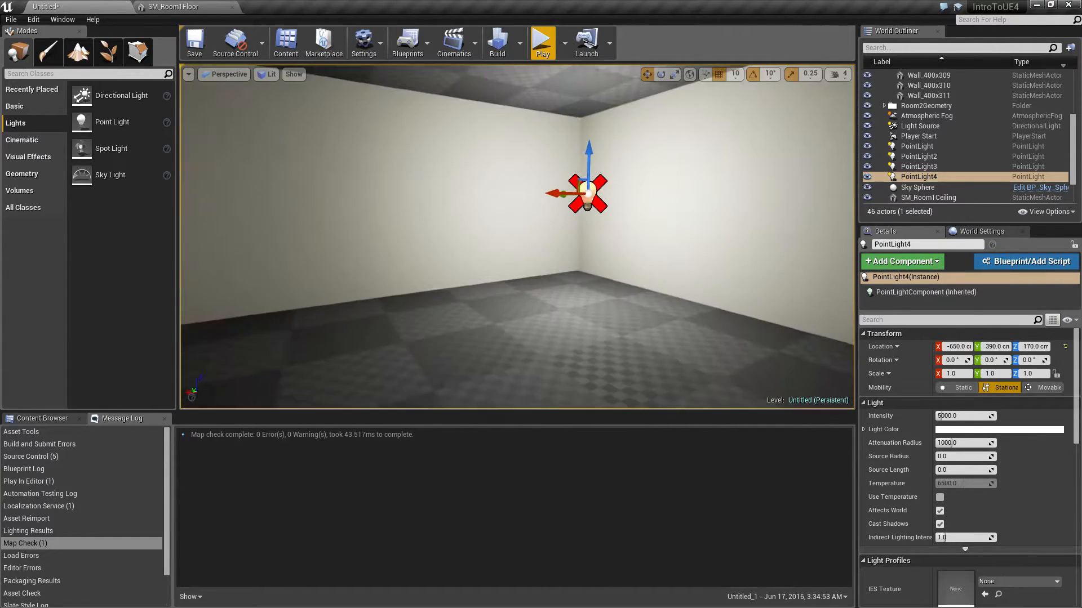
Playtest the level with four point lights, running around the room to check lighting and shadows
click(540, 41)
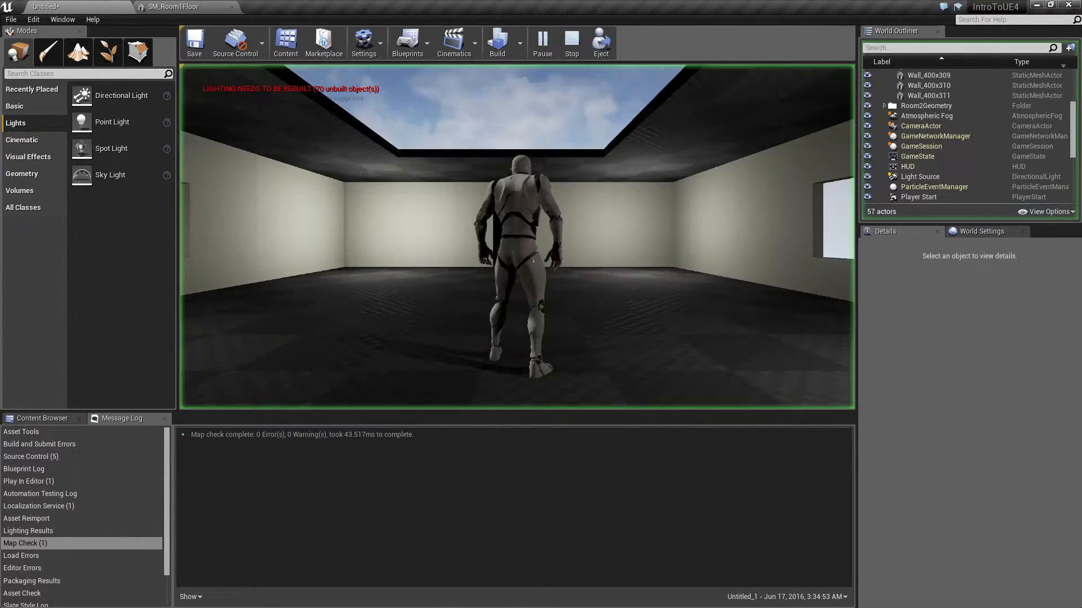
key(w)
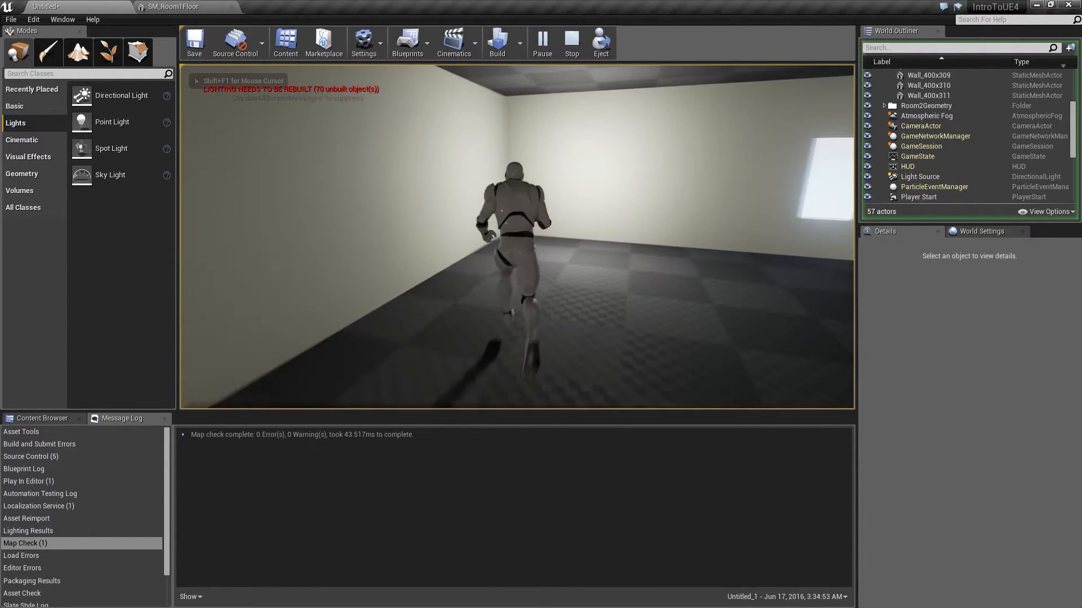
key(w)
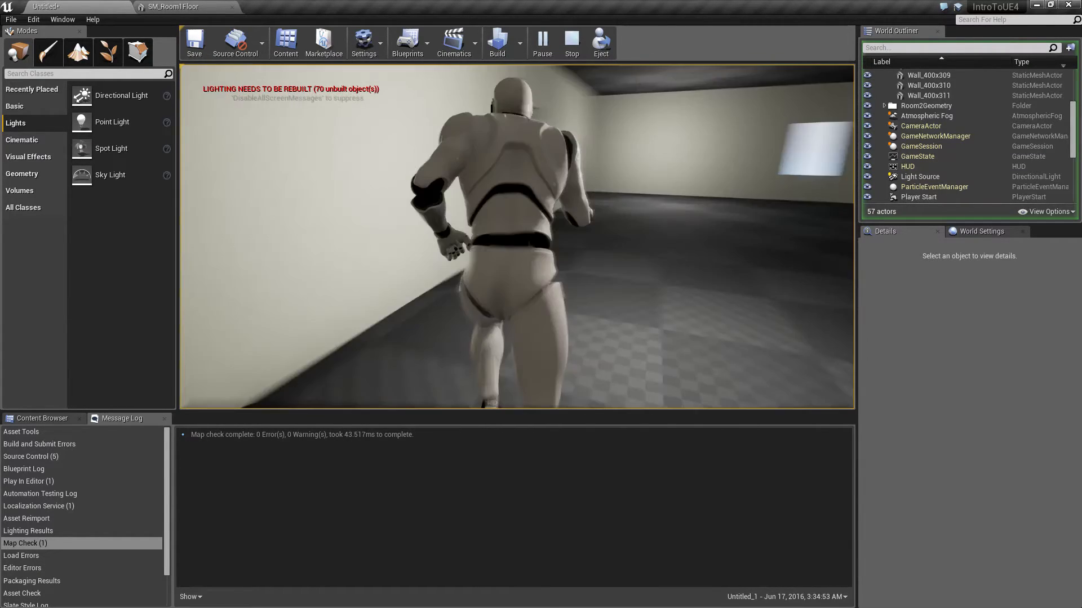
key(w)
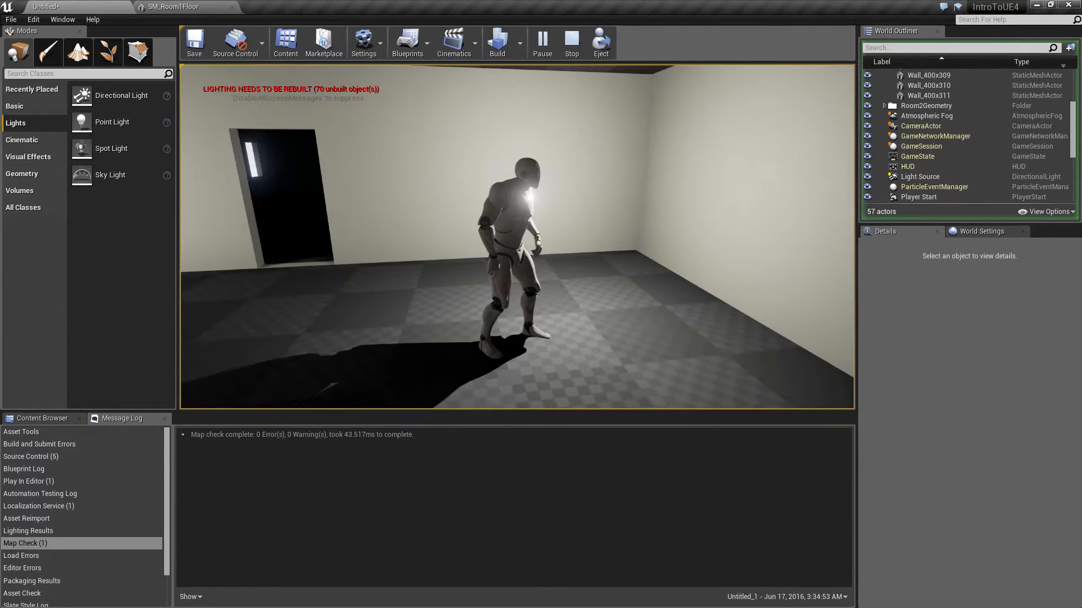
key(Escape)
Review the Static mobility option for the fourth point light and look around the lit room
right_drag(555, 241, 487, 213)
key(w)
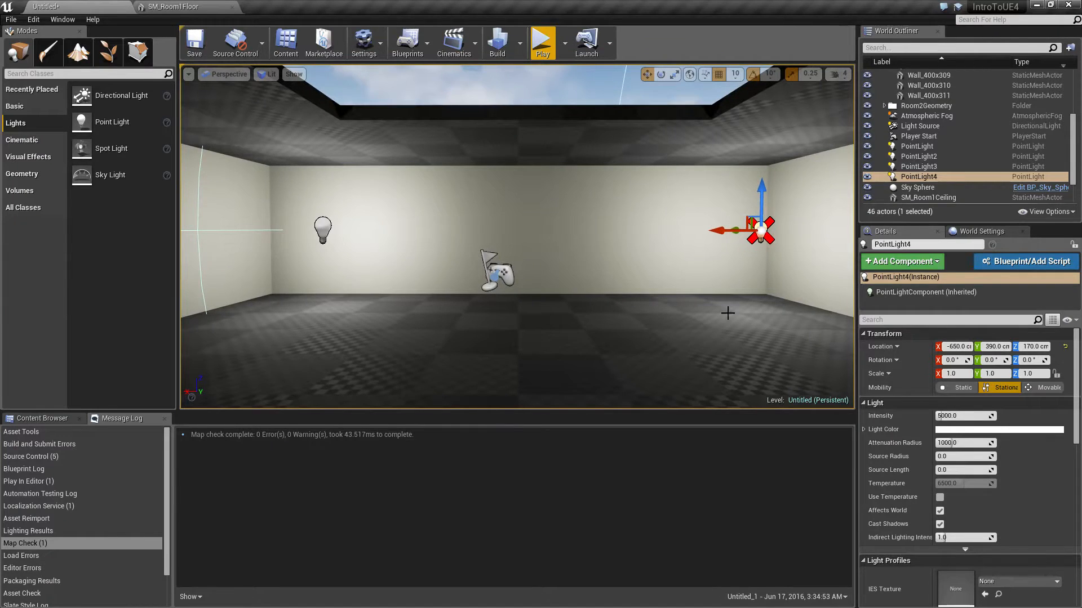
click(968, 388)
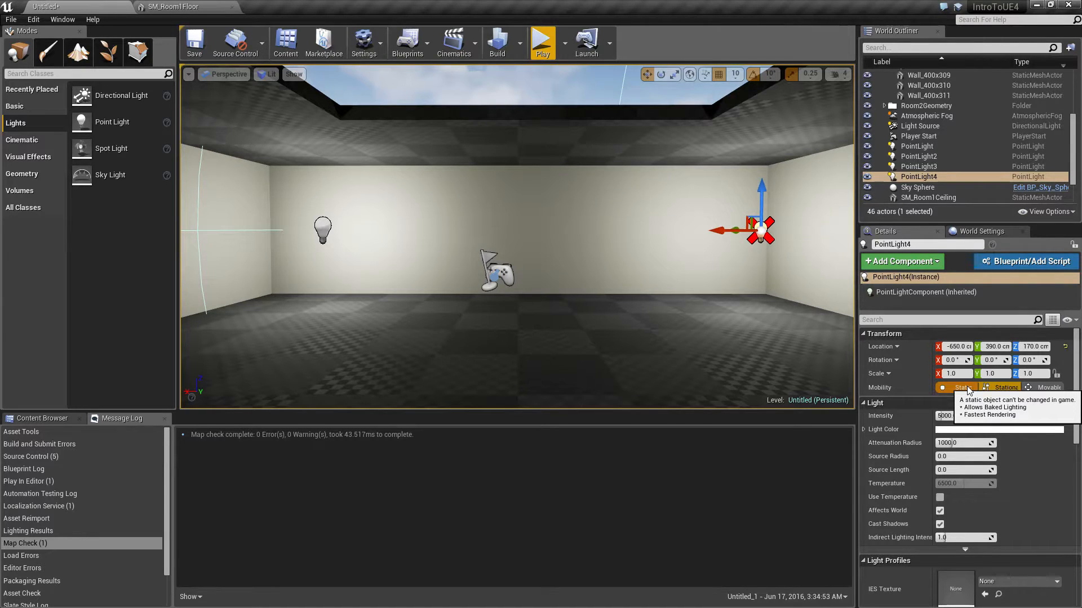
right_drag(485, 214, 750, 214)
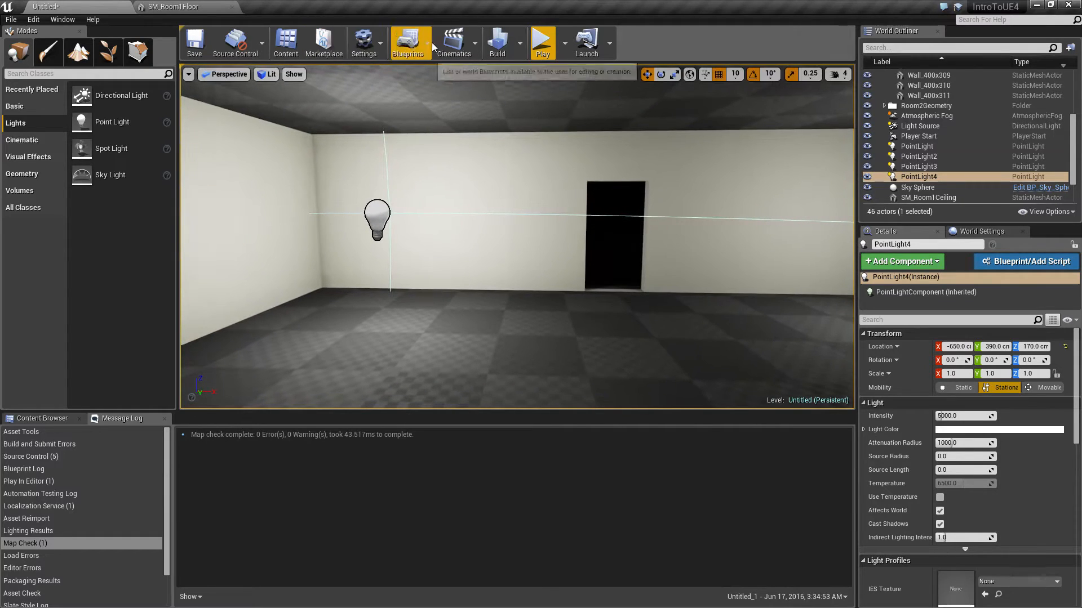
Build the level's lighting and inspect the shading on the wall panels between the third and fourth point lights
click(498, 44)
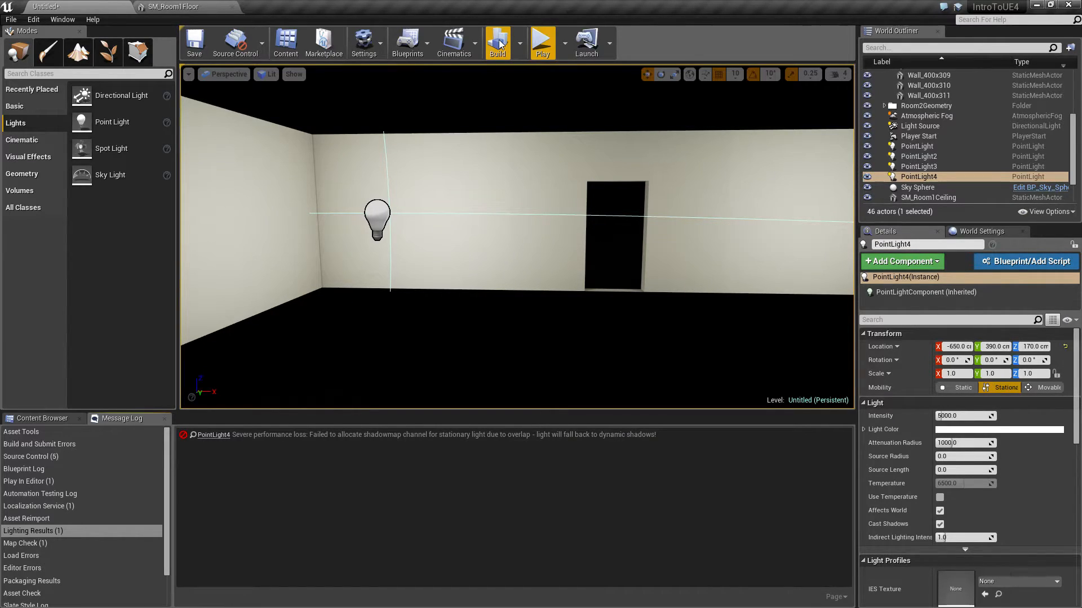
right_drag(555, 247, 659, 239)
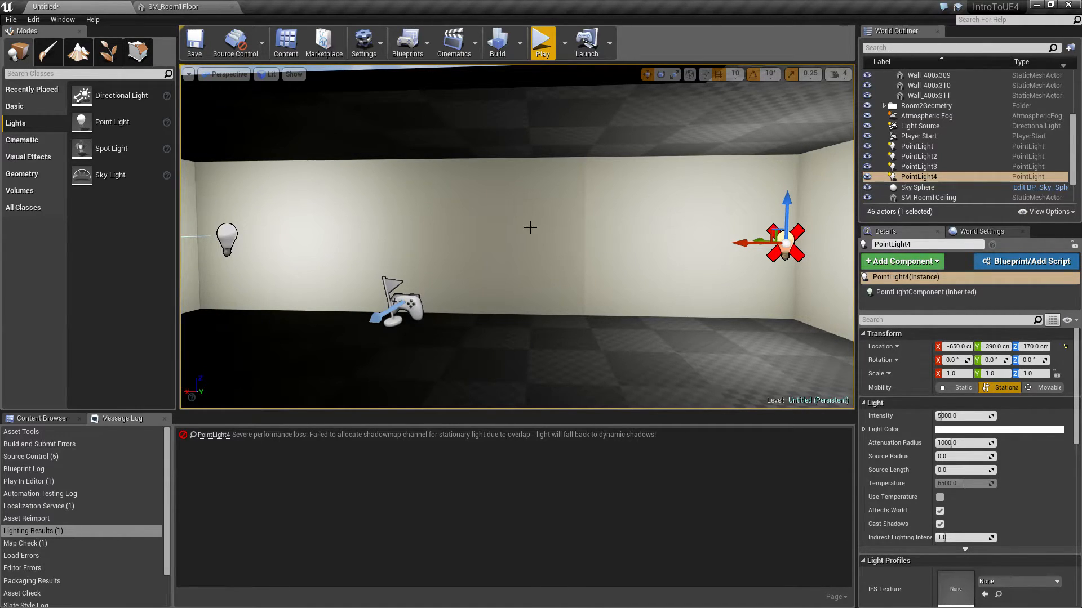
click(507, 224)
click(321, 206)
click(496, 218)
click(647, 221)
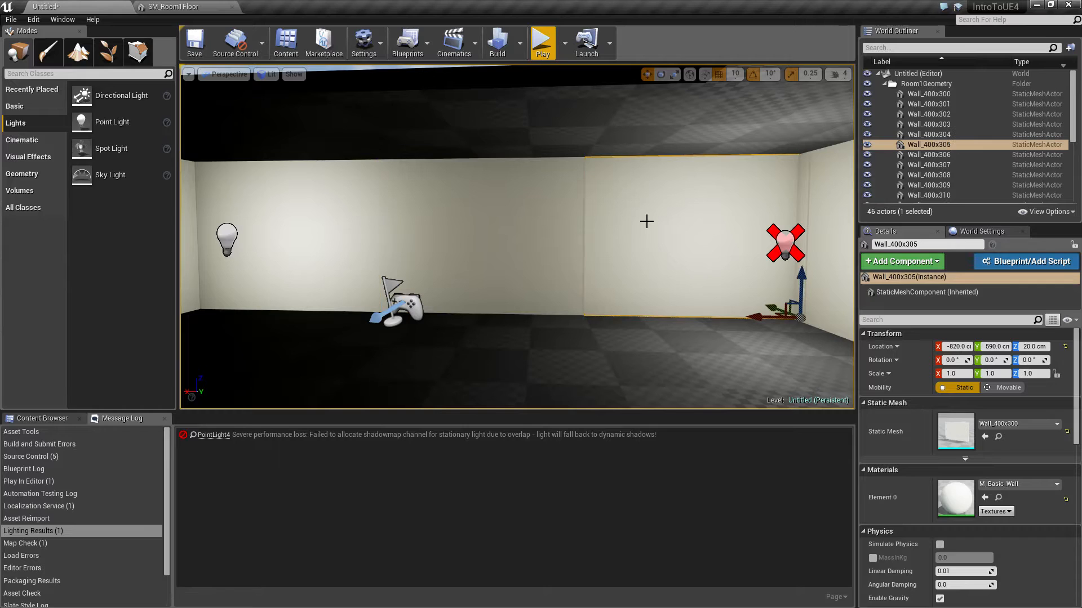
mouse_move(551, 271)
right_down()
mouse_move(635, 291)
mouse_move(550, 277)
right_up()
key(Escape)
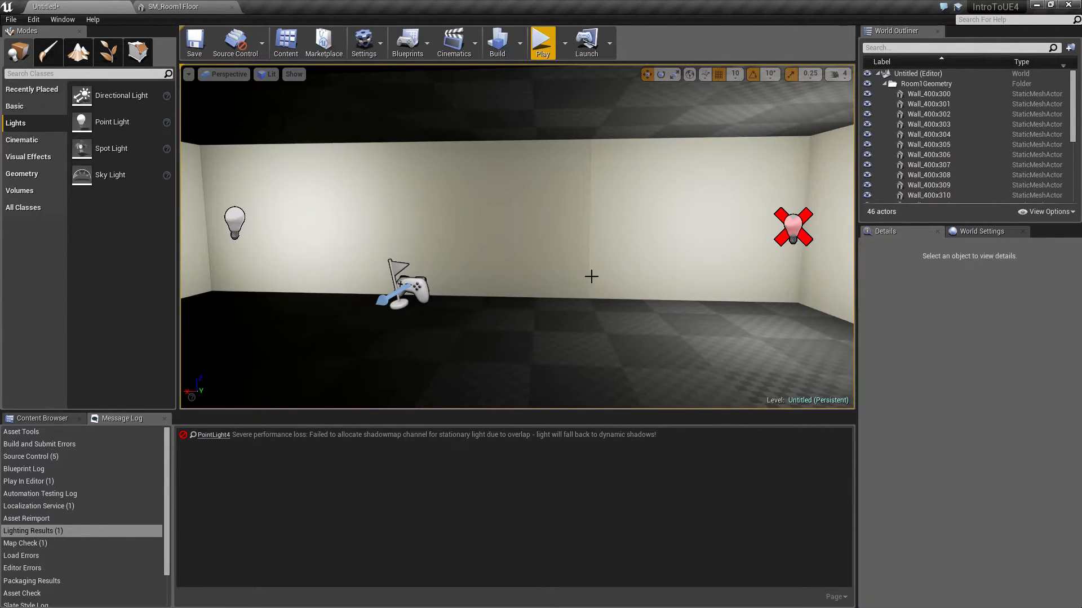
Compare the shading on adjoining panels of the long wall, selecting individual panels and the third point light
scroll(588, 277, up, 3)
click(526, 263)
click(599, 268)
scroll(560, 271, down, 5)
click(394, 224)
click(394, 224)
right_drag(338, 225, 445, 224)
click(309, 228)
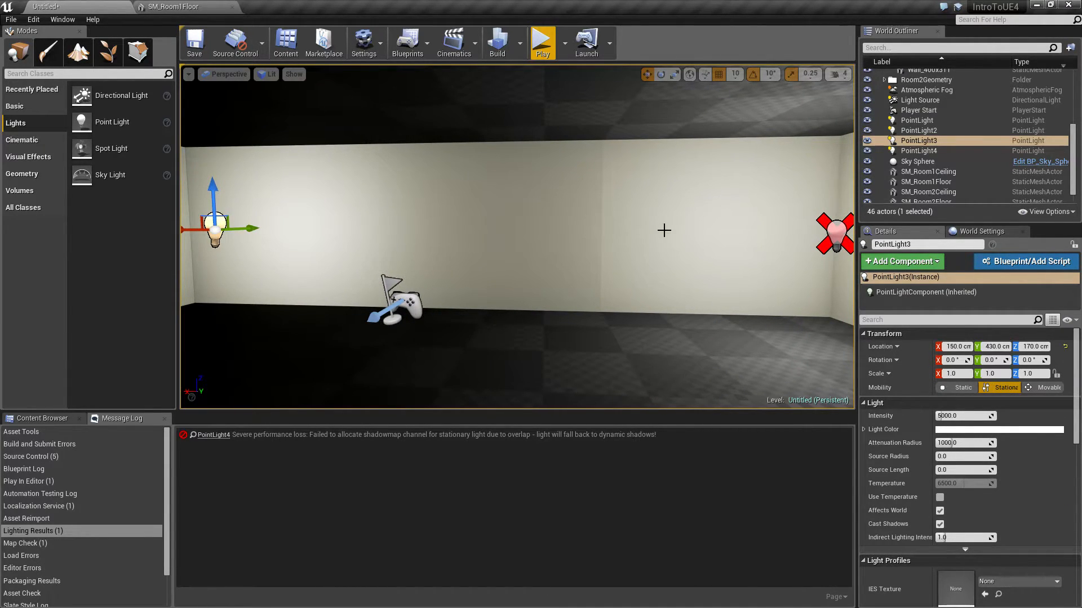
right_drag(502, 227, 459, 227)
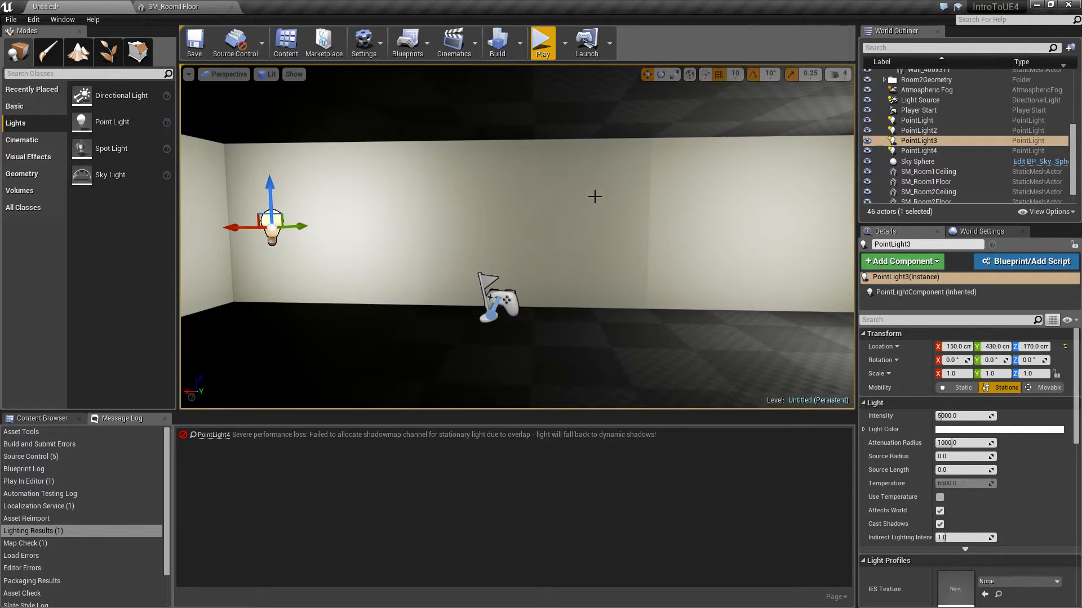
click(563, 246)
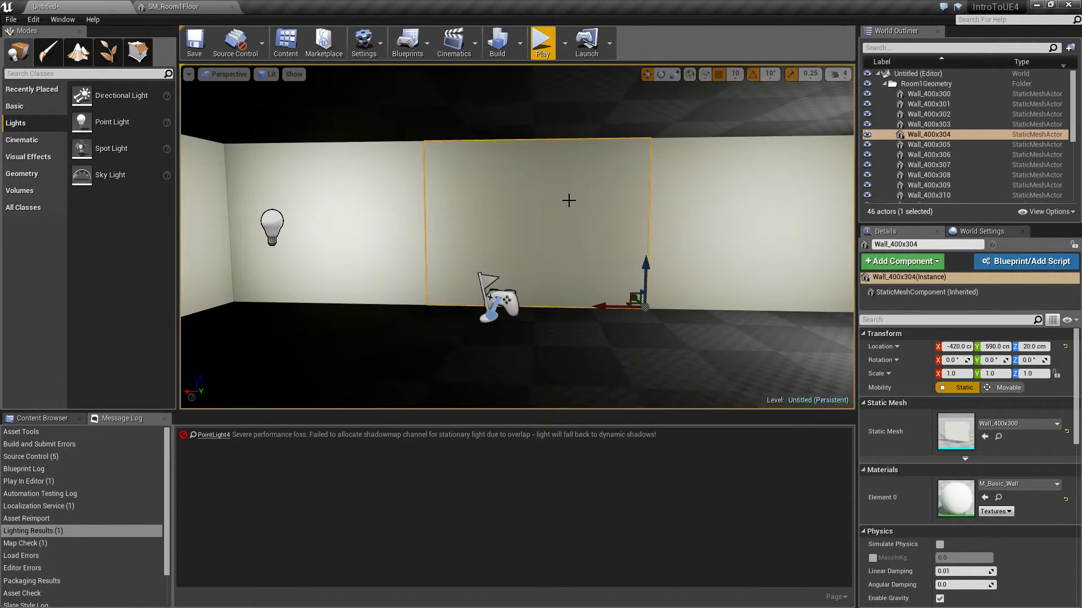
click(696, 209)
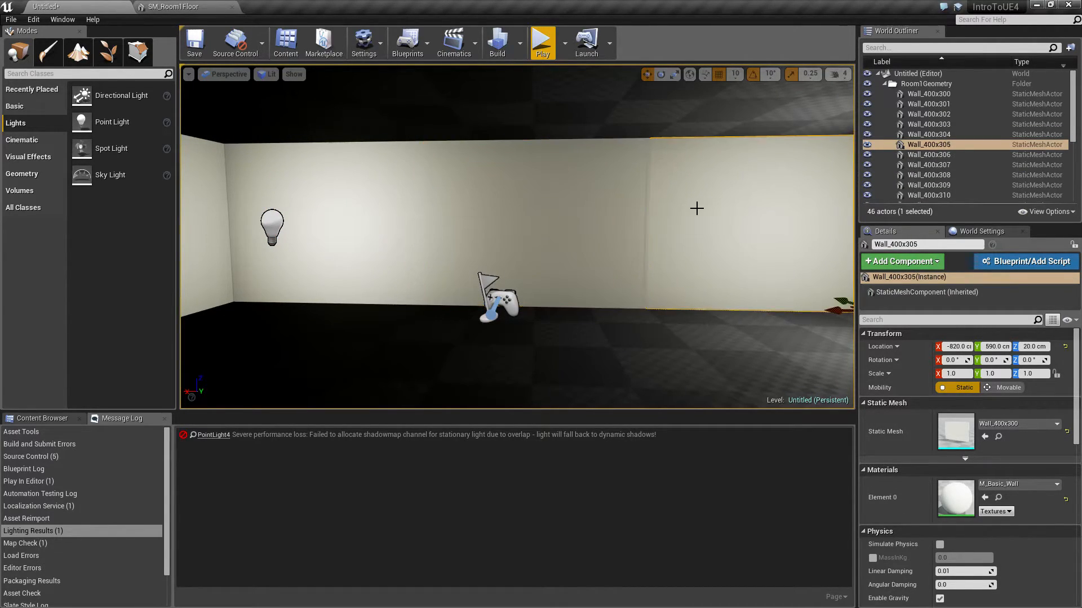
click(272, 225)
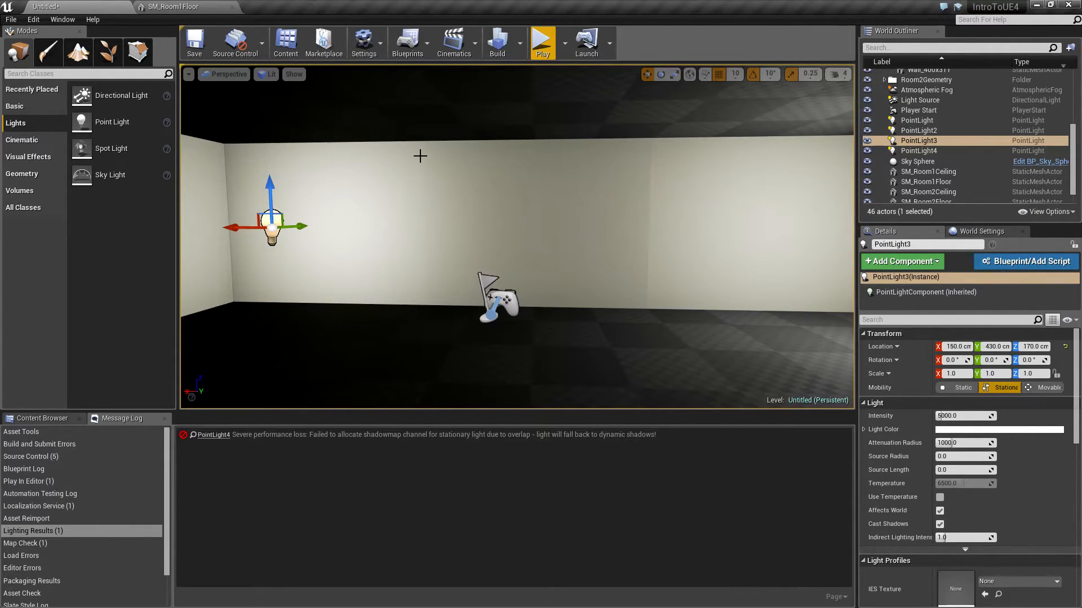
key(Escape)
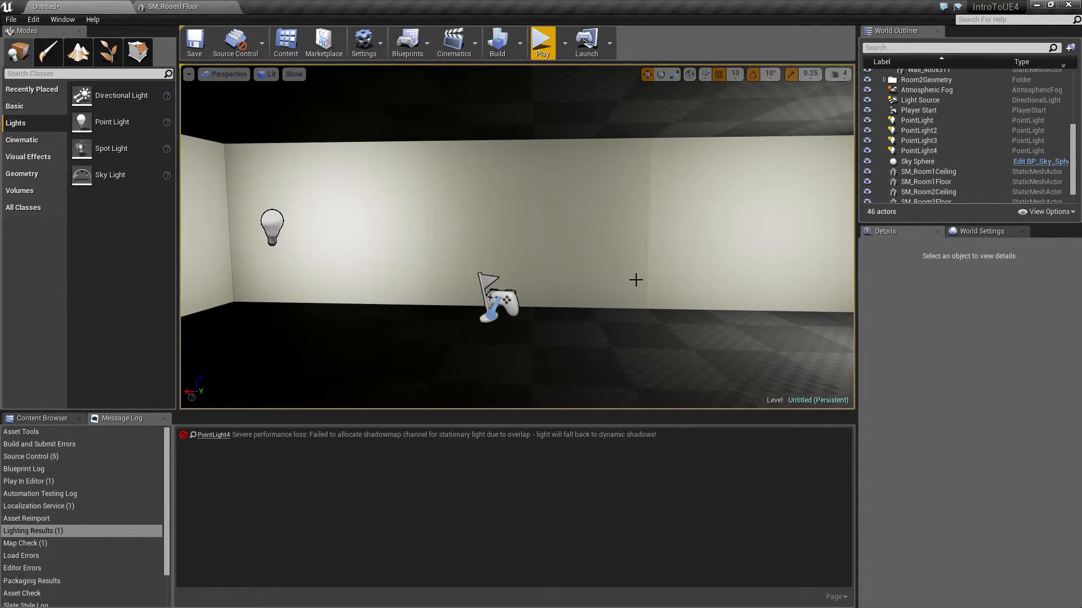
Inspect UV channel 1 of the middle wall panel's mesh, and close the wall and Room 1 floor mesh editors
click(372, 231)
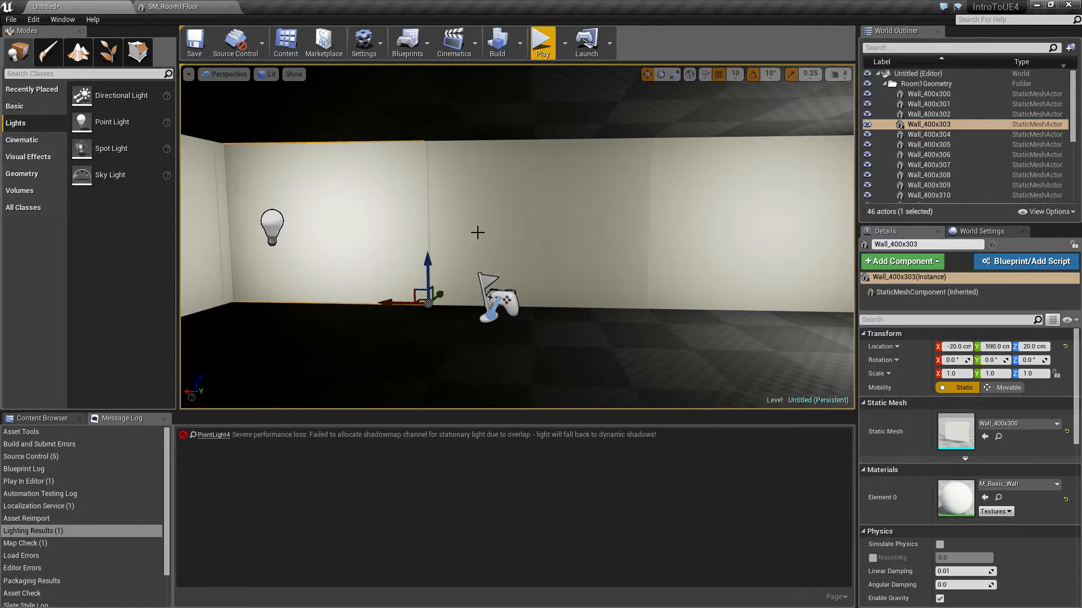
click(541, 218)
double_click(956, 432)
click(532, 45)
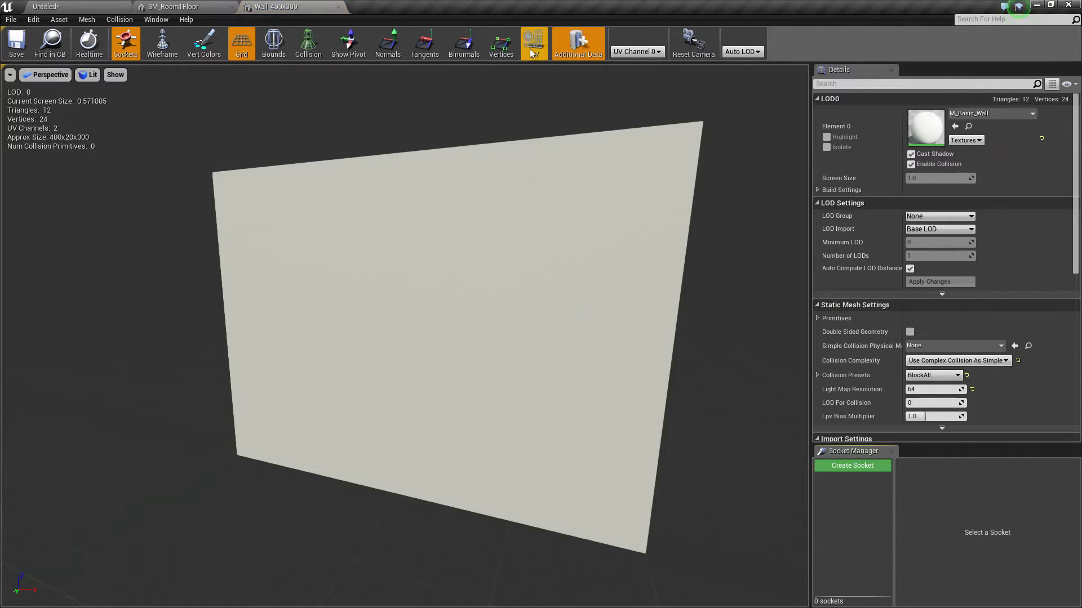
click(635, 51)
click(629, 70)
drag(502, 306, 355, 427)
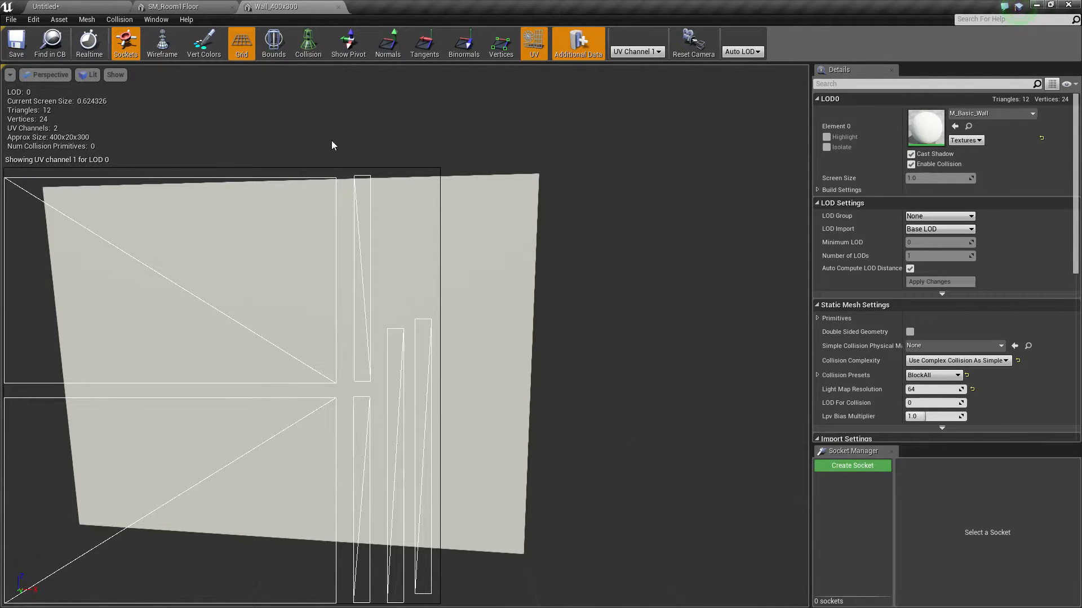
click(338, 7)
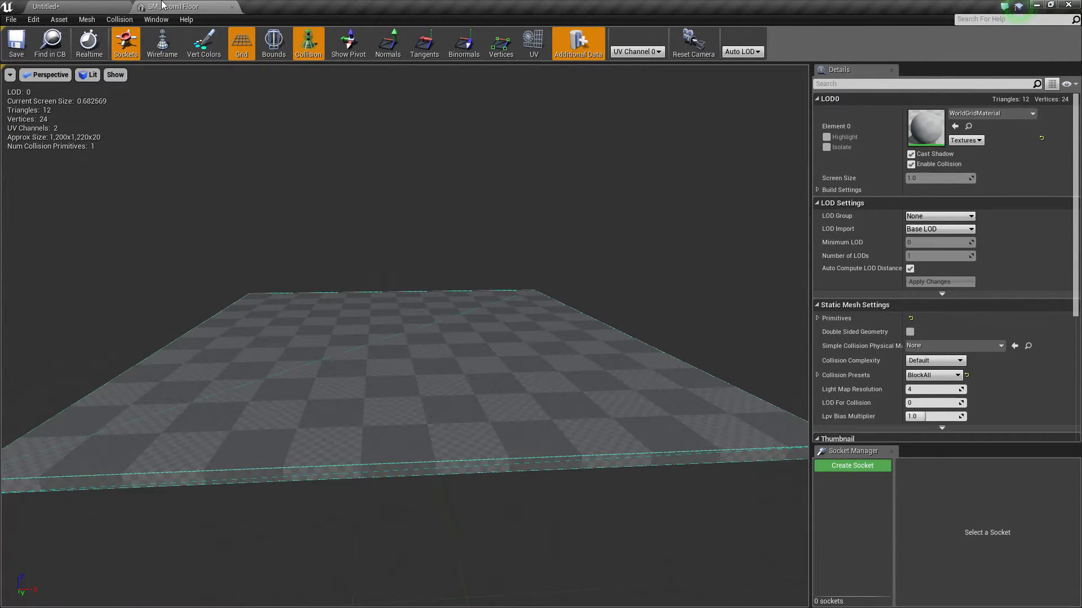
click(232, 7)
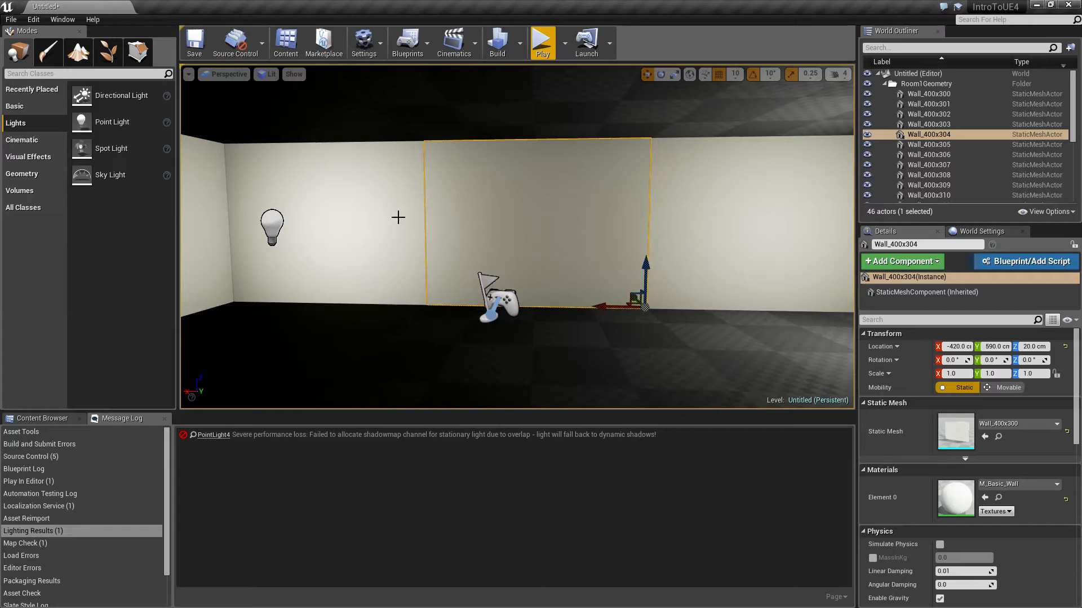
Examine the lighting seam on the long wall near the third point light from several distances and angles
click(675, 203)
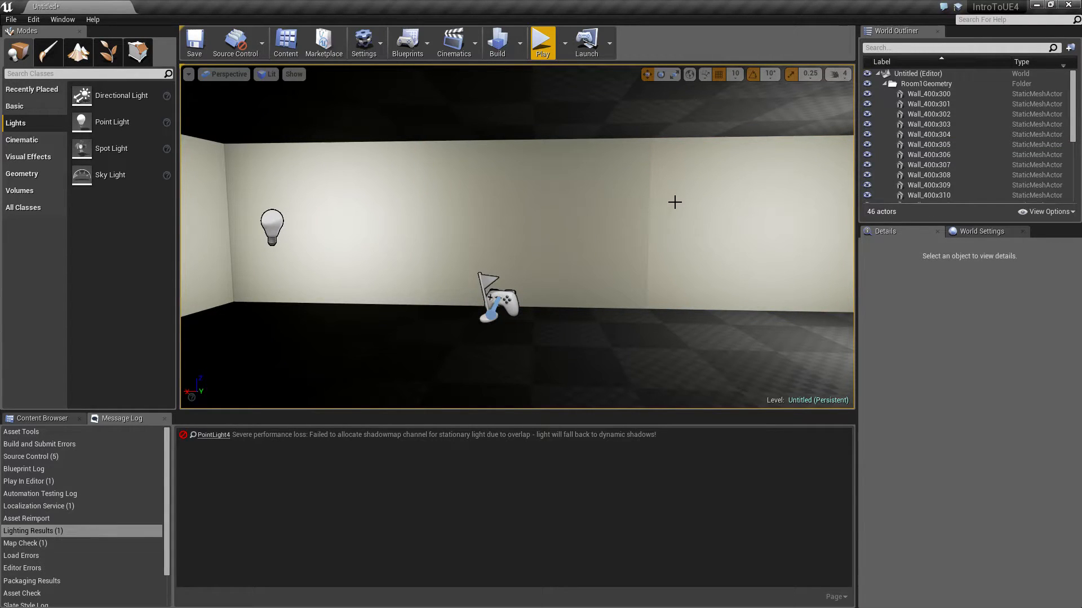
right_drag(644, 242, 434, 180)
key(w)
key(s)
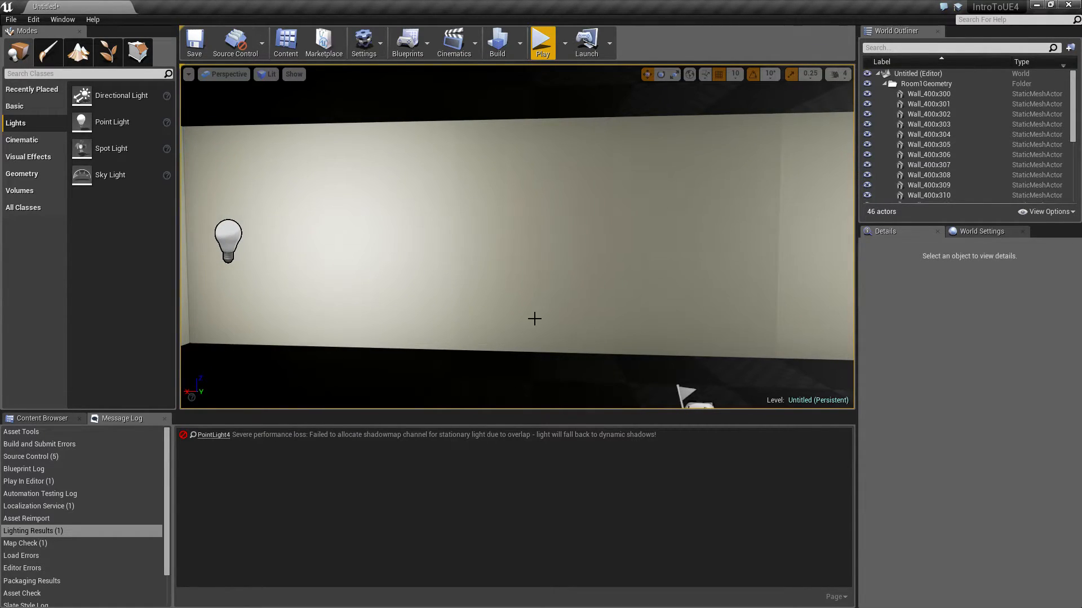
mouse_move(560, 281)
right_down()
mouse_move(579, 273)
mouse_move(560, 281)
right_up()
key(s)
key(d)
key(a)
key(a)
key(w)
key(d)
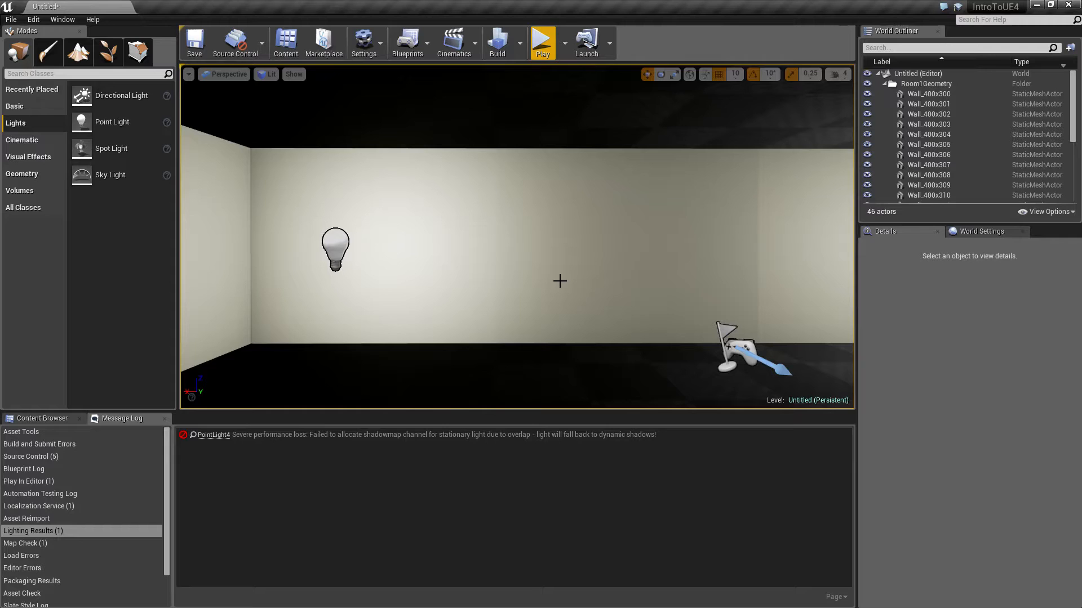
Select the two adjoining wall panels nearest the third point light to compare the shading across their joint
key(d)
right_drag(560, 281, 364, 246)
key(a)
click(476, 239)
ctrl+click(592, 236)
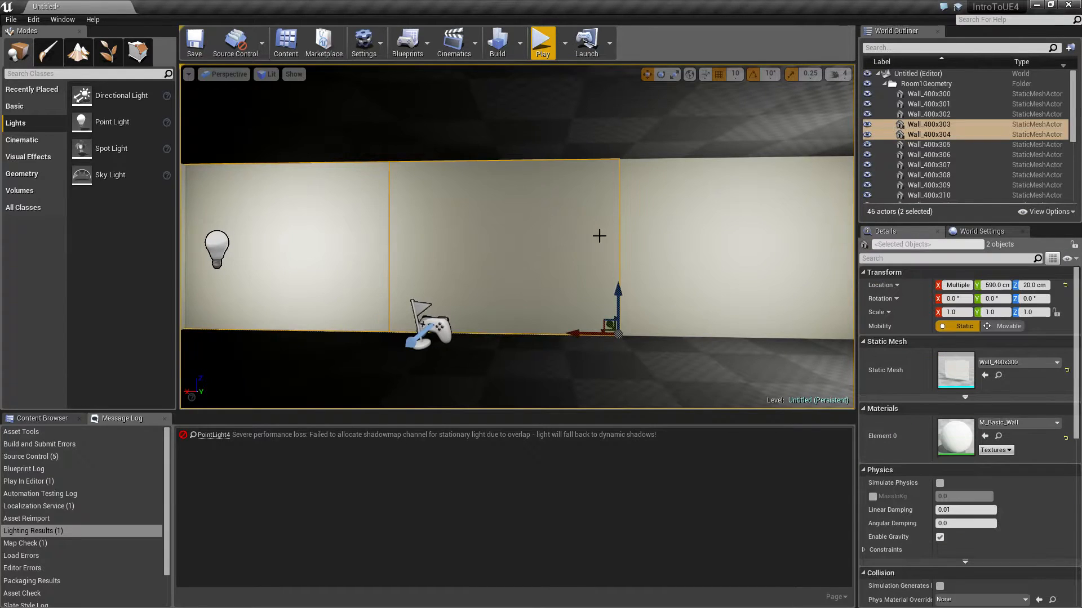
key(Escape)
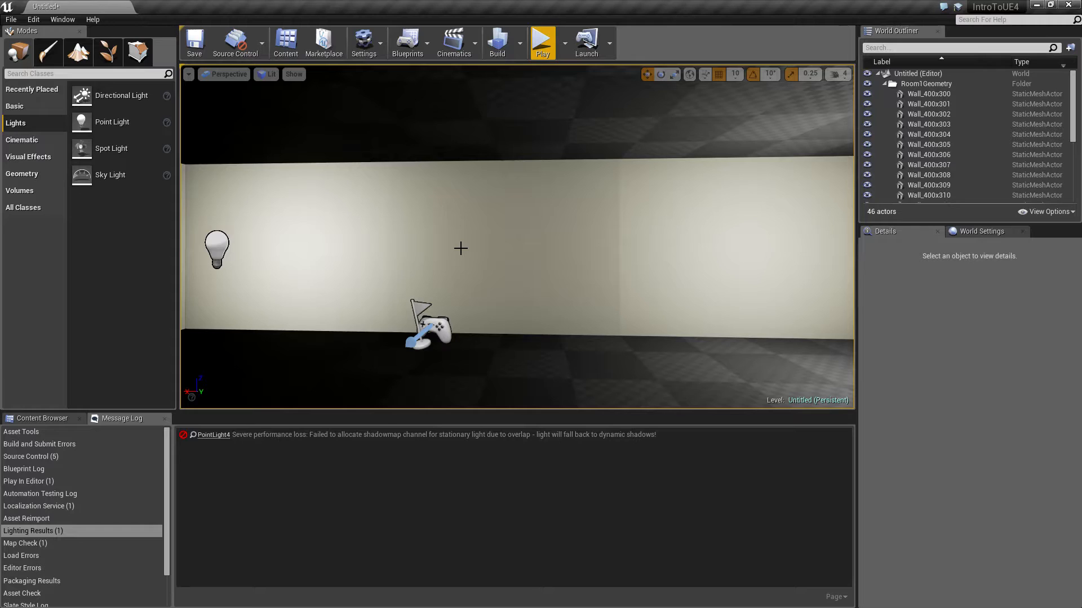
right_drag(509, 259, 446, 266)
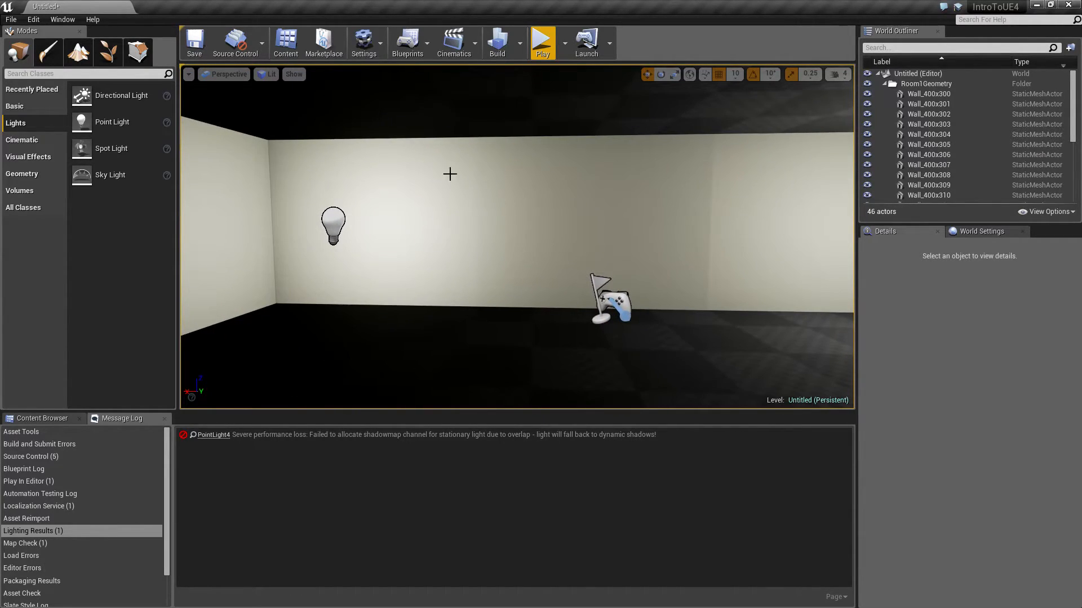
mouse_move(616, 241)
right_down()
mouse_move(646, 237)
mouse_move(646, 248)
mouse_move(616, 241)
right_up()
Place two Pillar_50x500 meshes from the StarterContent Architecture folder over the joints between the long wall's panels
click(42, 418)
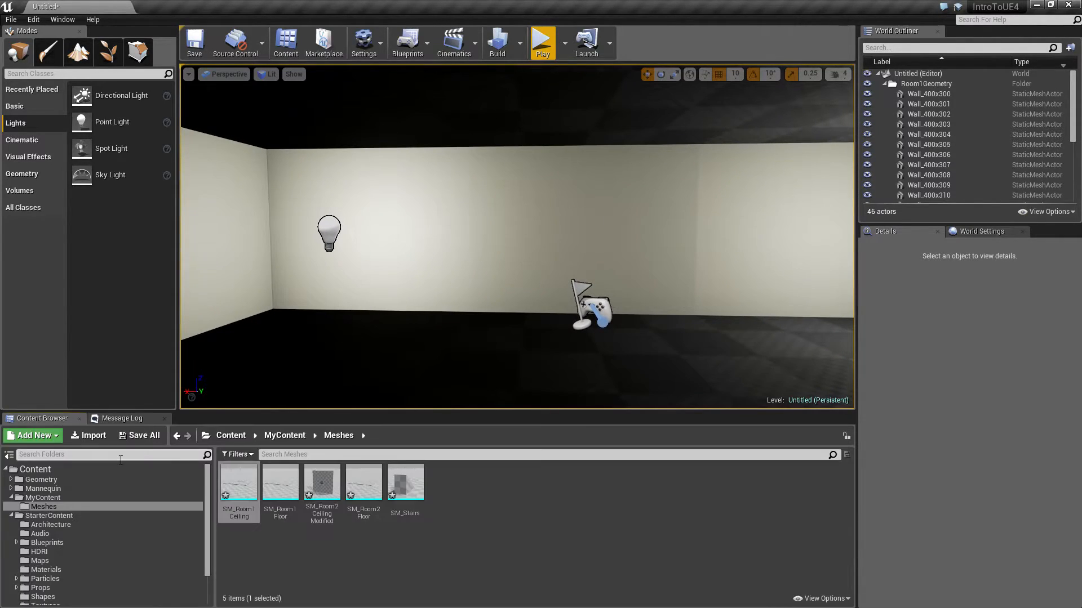
click(59, 525)
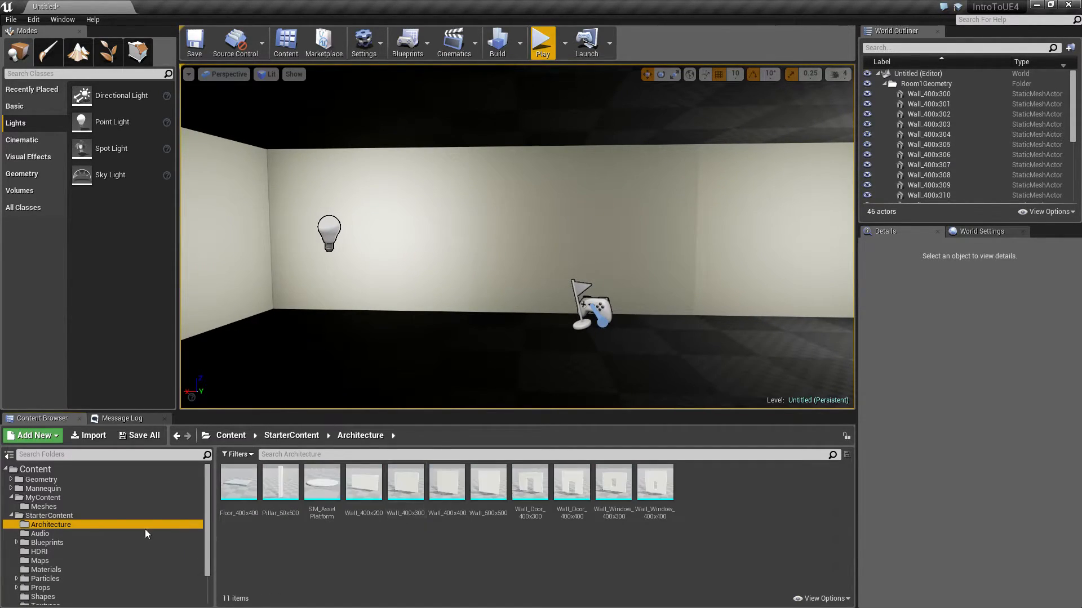
drag(288, 488, 467, 307)
drag(280, 483, 697, 319)
key(Escape)
right_drag(696, 318, 743, 338)
key(s)
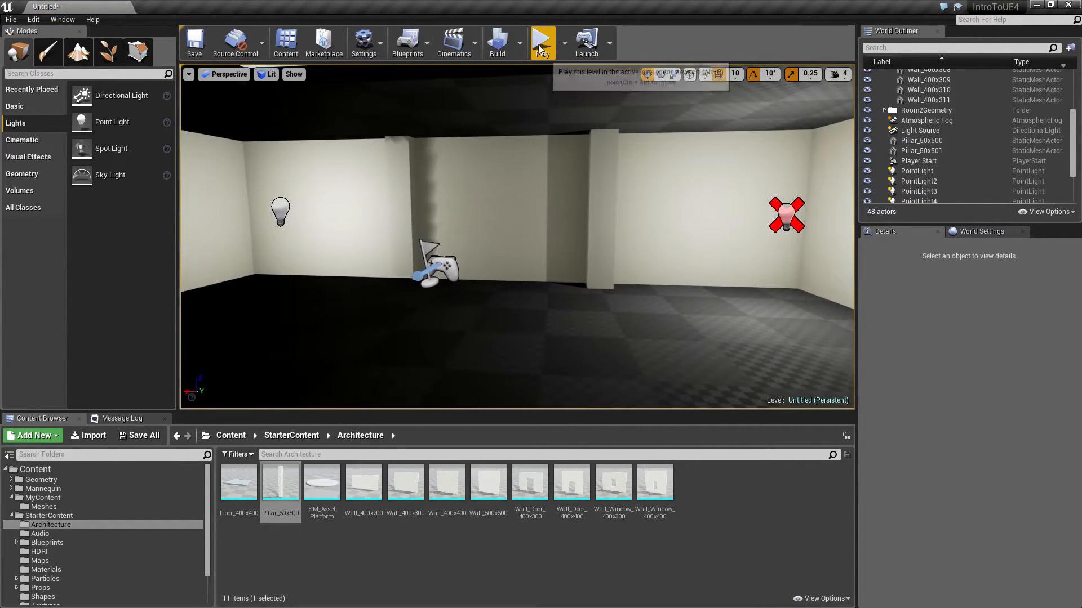
Rebuild the lighting and playtest the level, running around the room to check the walls and pillars
click(497, 44)
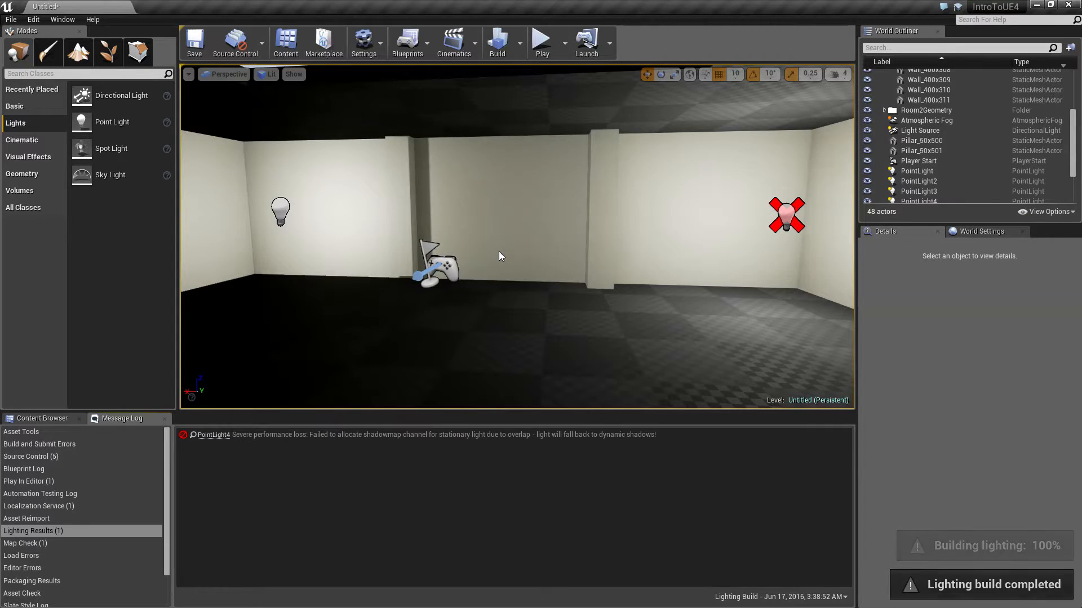
right_drag(546, 293, 517, 292)
click(542, 42)
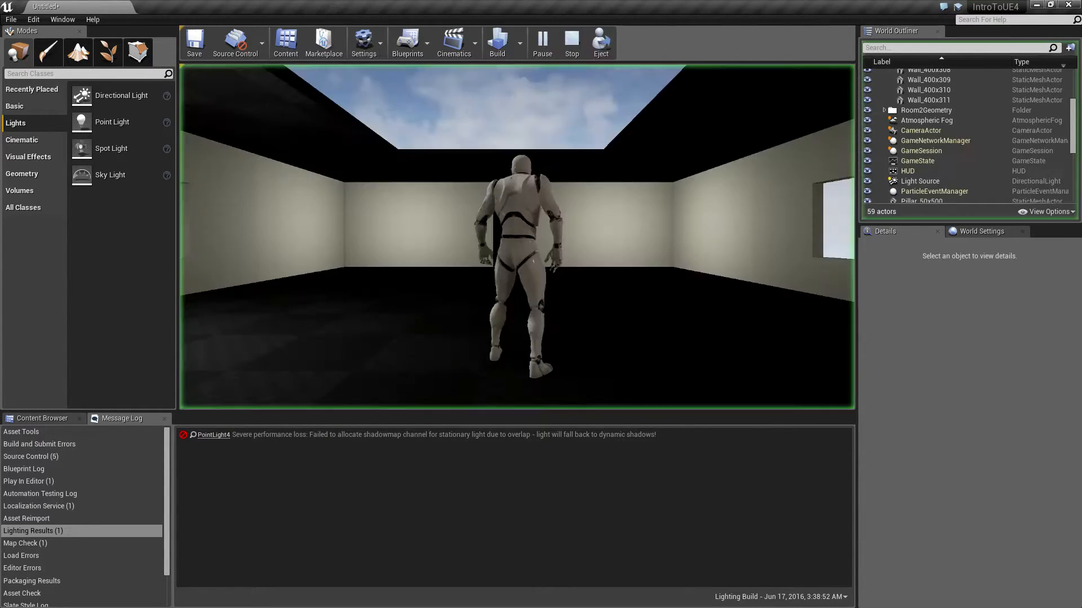
key(d)
key(s)
key(a)
key(d)
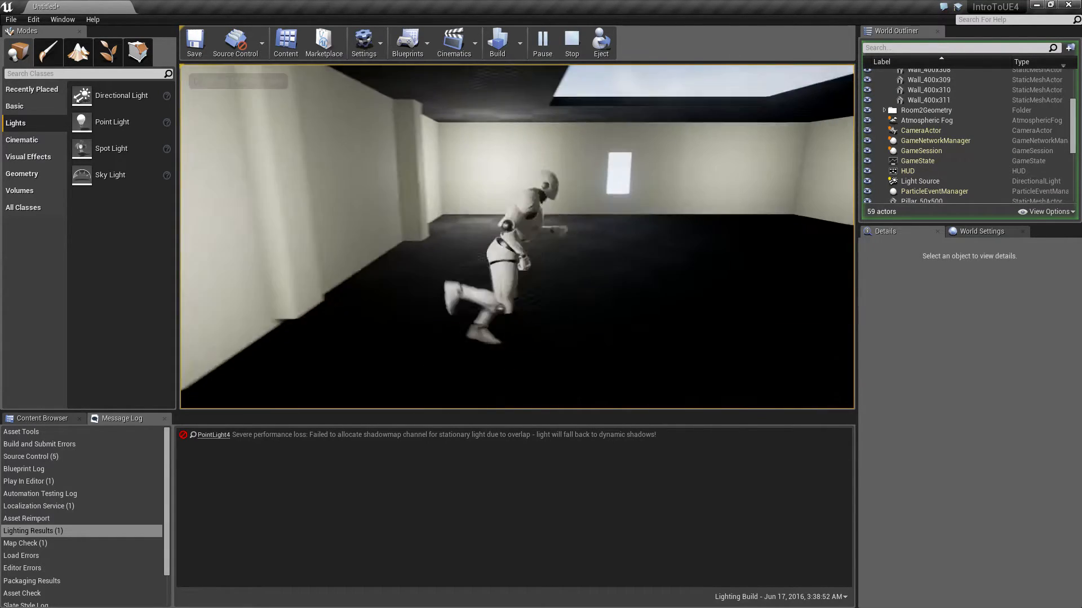
key(w)
key(a)
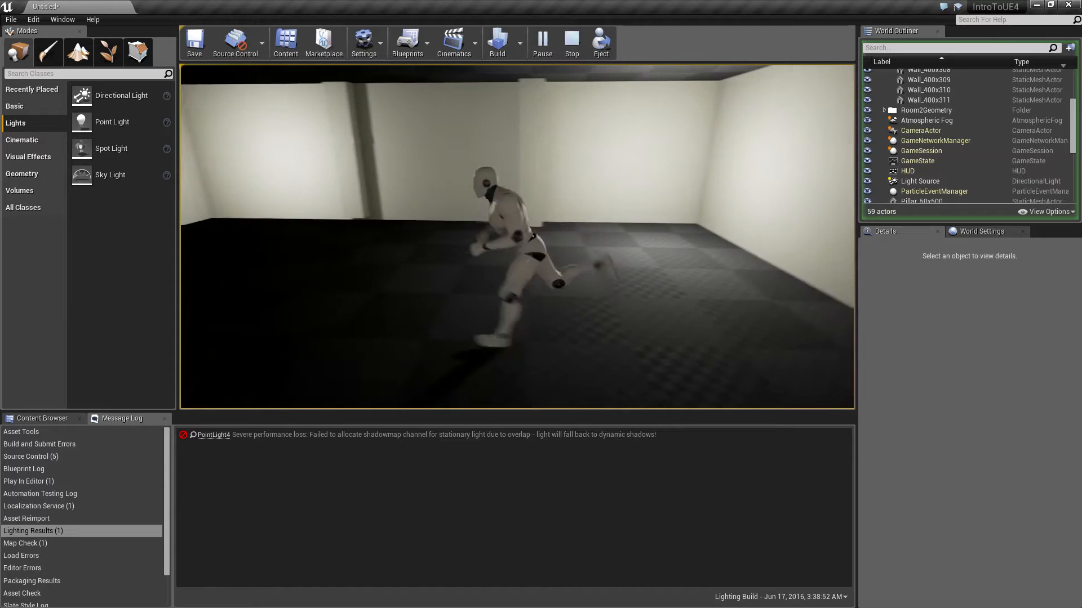
key(Escape)
Select the three adjoining wall panels that make up the window wall, including the window panel
right_drag(586, 113, 676, 130)
click(537, 174)
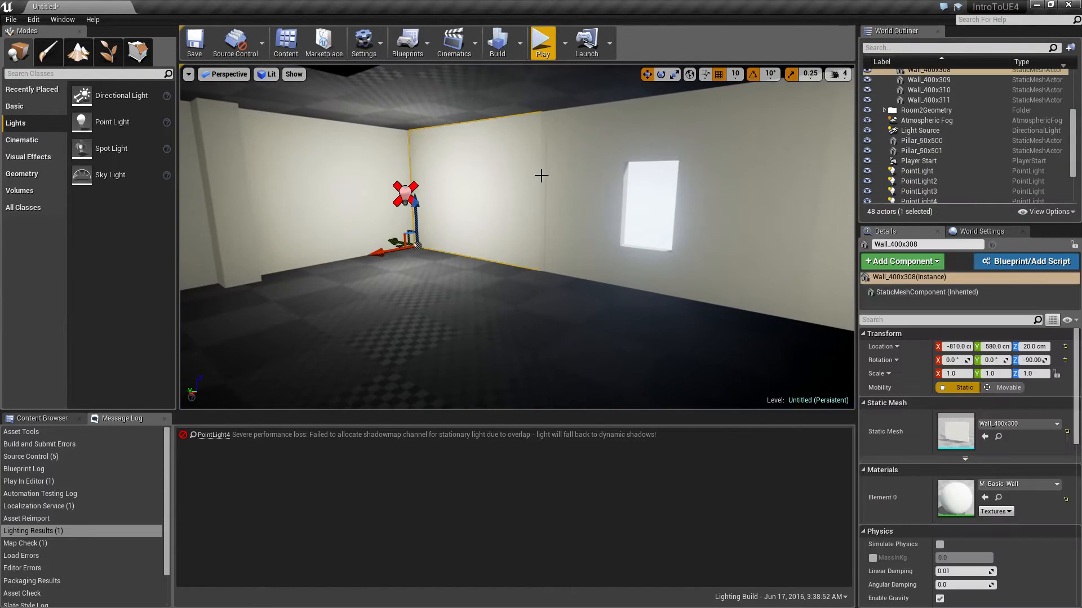
ctrl+click(616, 241)
right_drag(620, 239, 682, 212)
ctrl+click(641, 153)
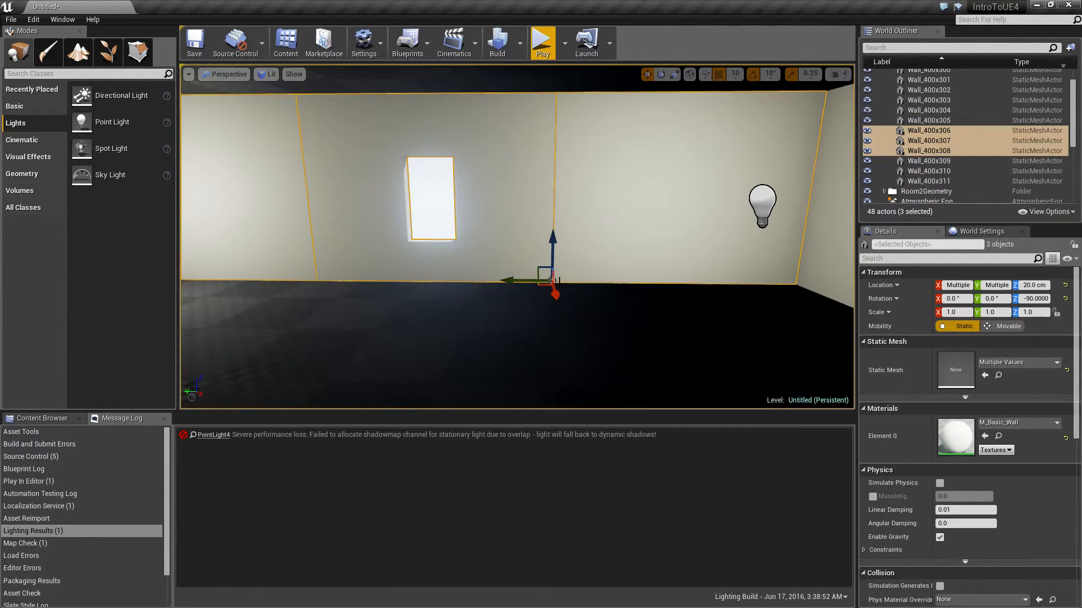
Delete both pillars covering the joints of the long wall
right_drag(641, 153, 579, 244)
click(497, 190)
key(Delete)
click(289, 181)
key(Delete)
Select the three adjoining Wall_400x300 panels that form the long wall behind the player start
right_drag(554, 190, 581, 108)
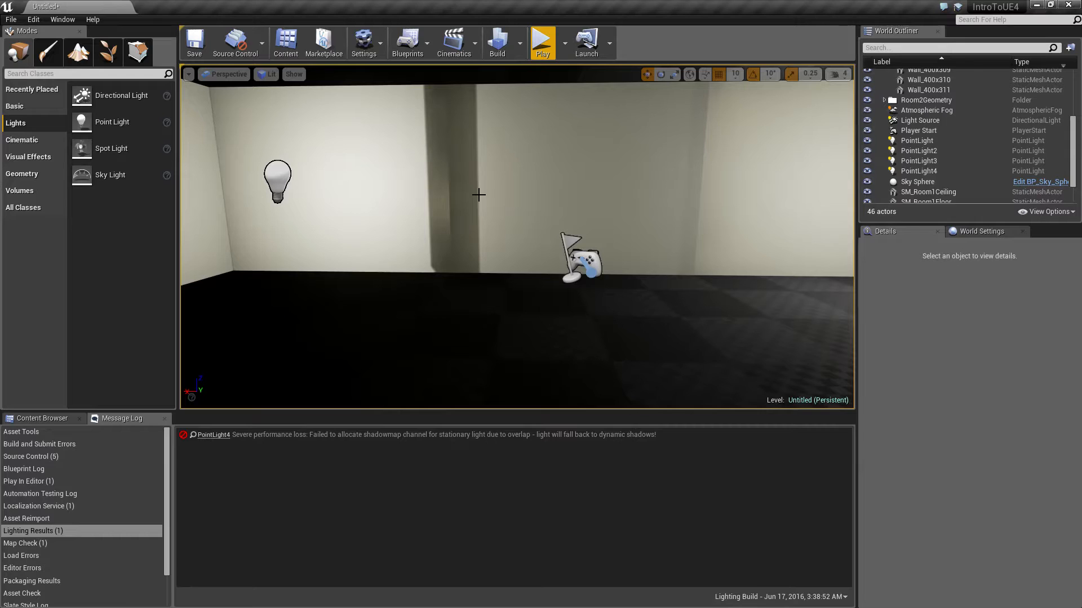
click(375, 198)
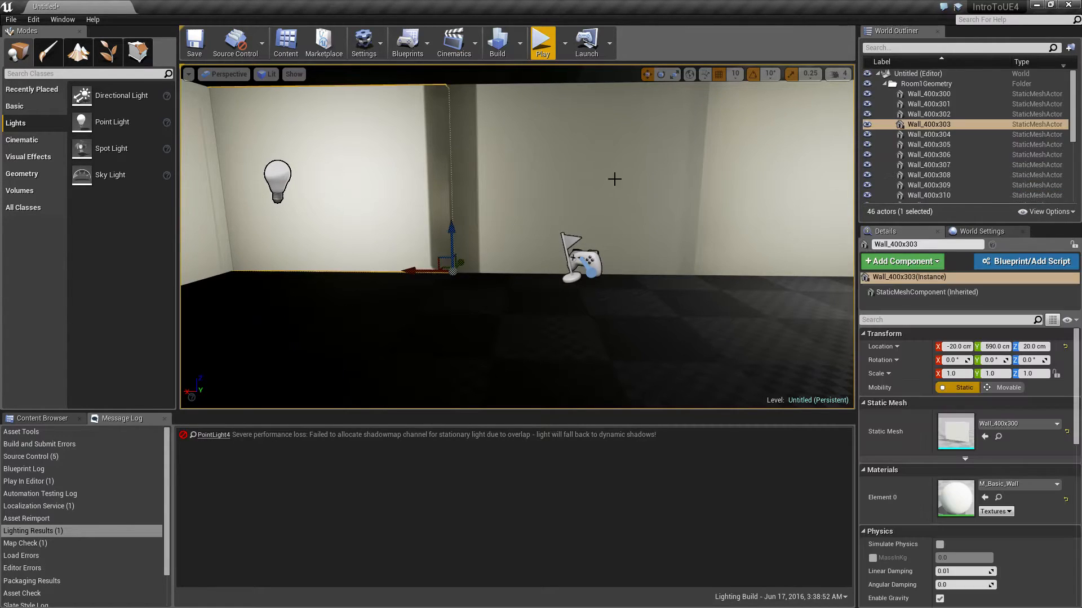
ctrl+click(610, 178)
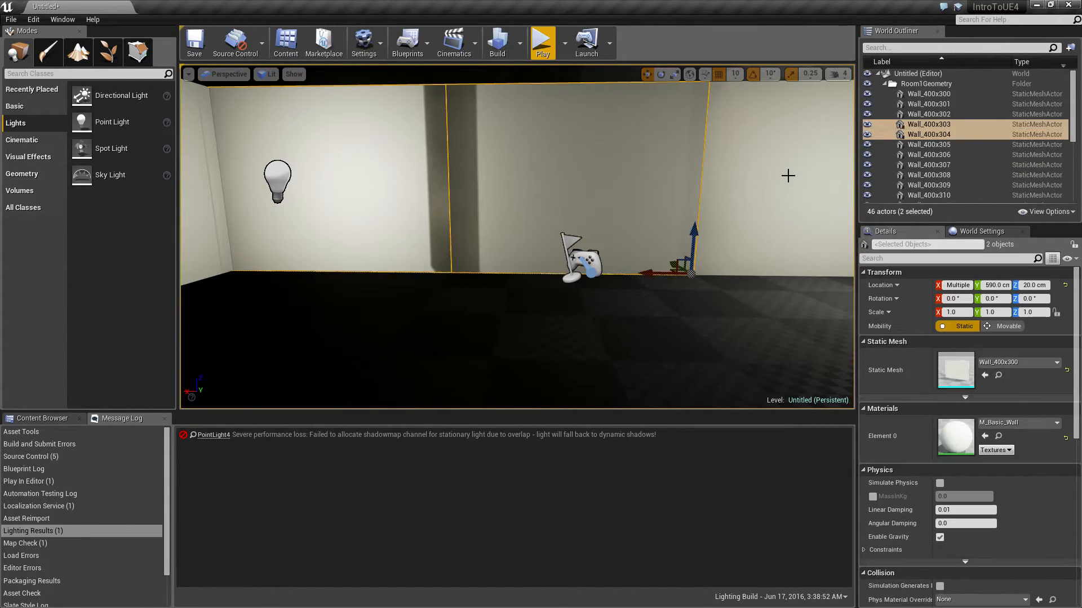
ctrl+click(788, 172)
key(s)
mouse_move(546, 230)
right_down()
mouse_move(532, 206)
mouse_move(538, 237)
mouse_move(558, 240)
right_up()
key(w)
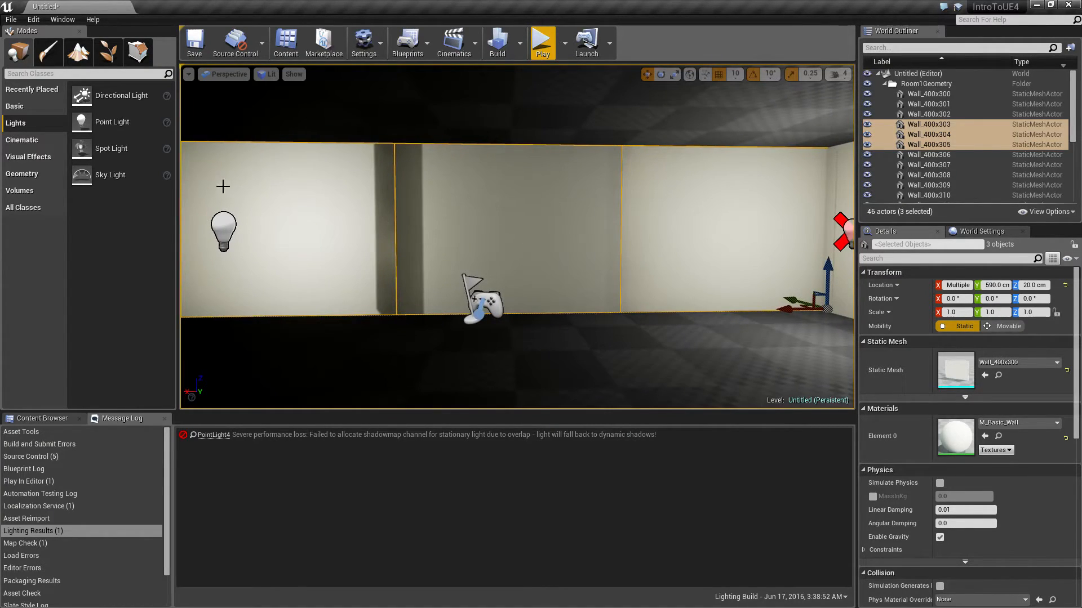
Merge the three selected wall panels with Merge Actors, choosing MyContent/Meshes as the destination folder
click(63, 21)
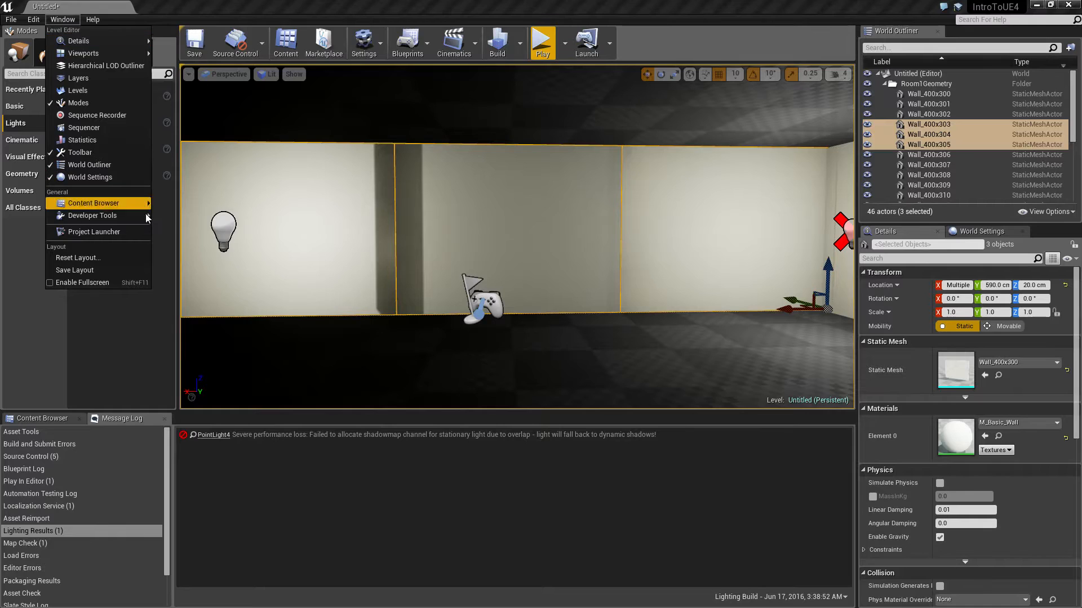
mouse_move(124, 218)
click(155, 367)
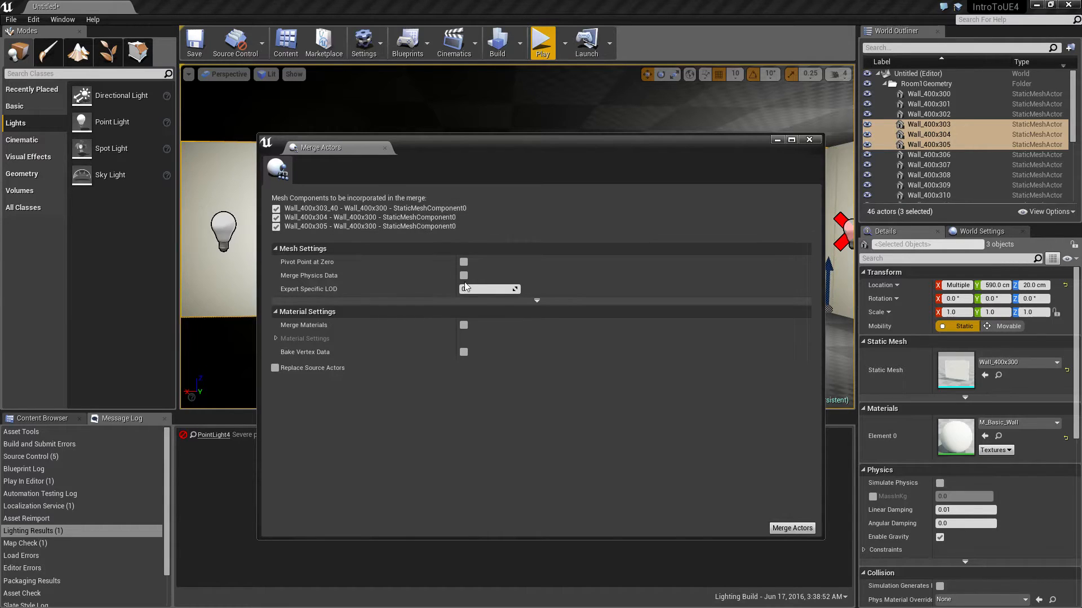
click(791, 528)
click(226, 179)
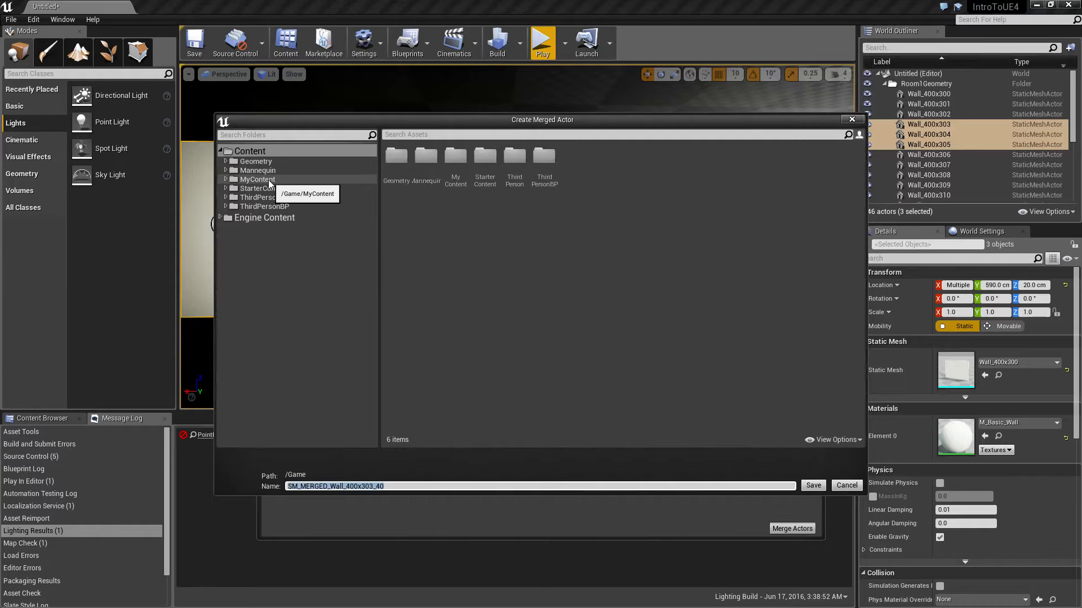
click(258, 188)
Save the merged mesh as SM_1200x300_Wall and close the Merge Actors window
click(407, 487)
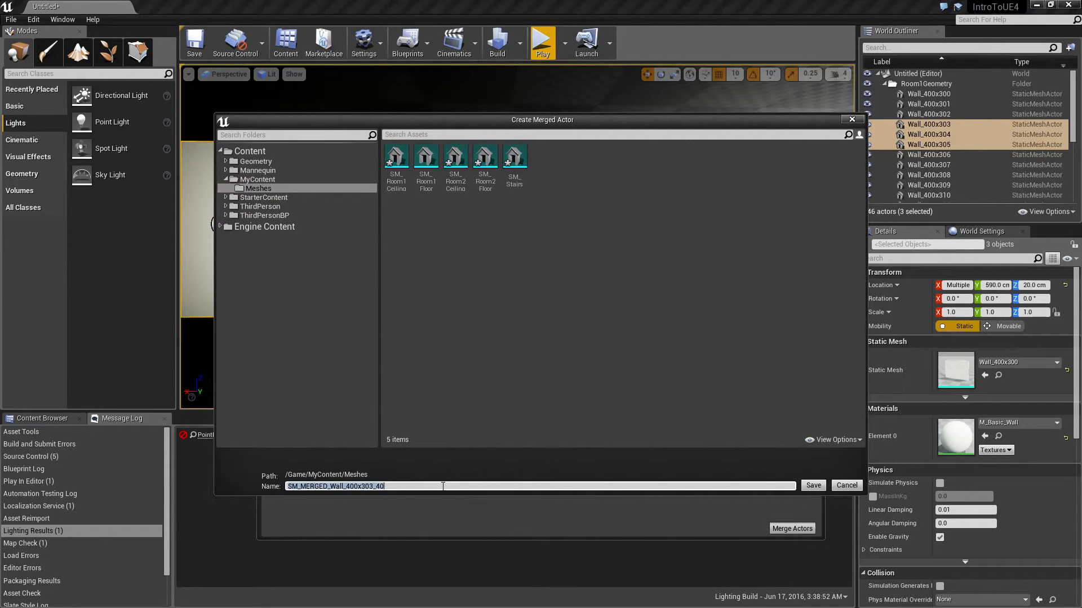
click(416, 489)
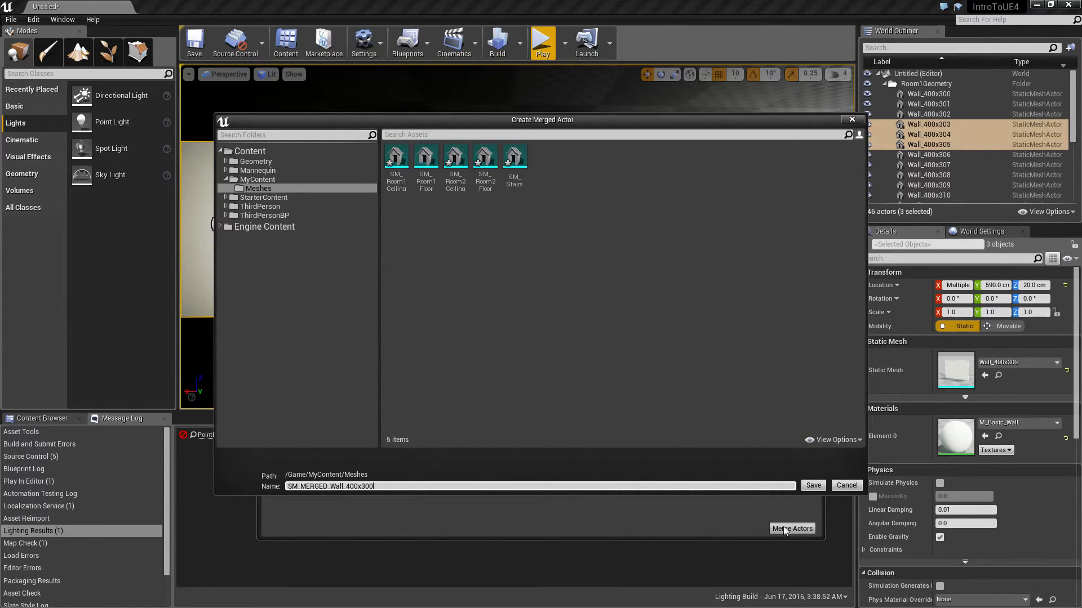
drag(434, 487, 235, 485)
text(SM_!200x)
key(BackSpace)
key(BackSpace)
key(BackSpace)
key(BackSpace)
key(BackSpace)
text(1200x300_Wall)
click(813, 486)
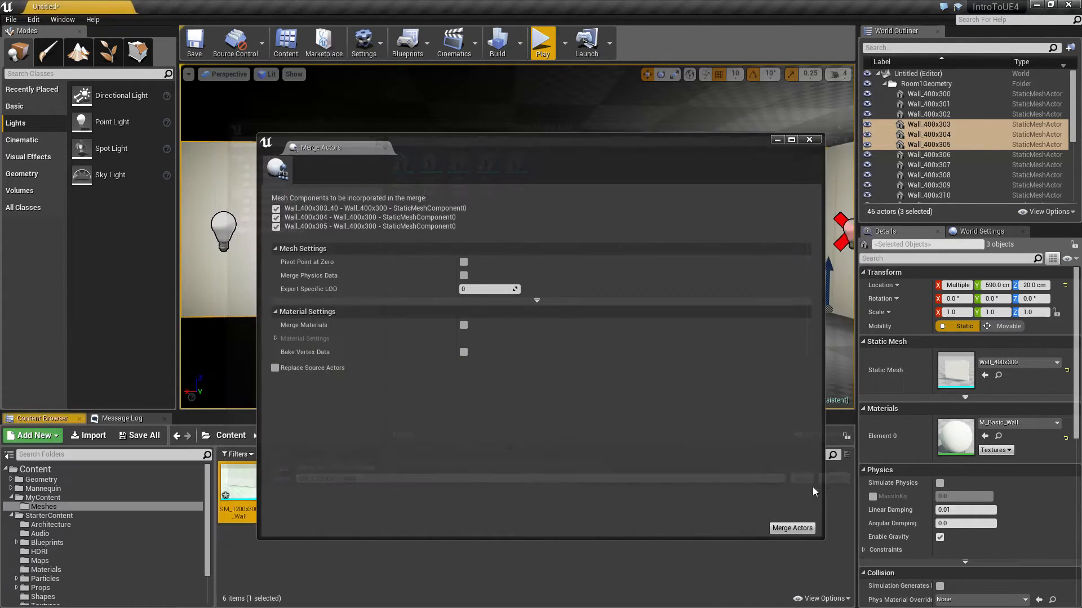
click(809, 139)
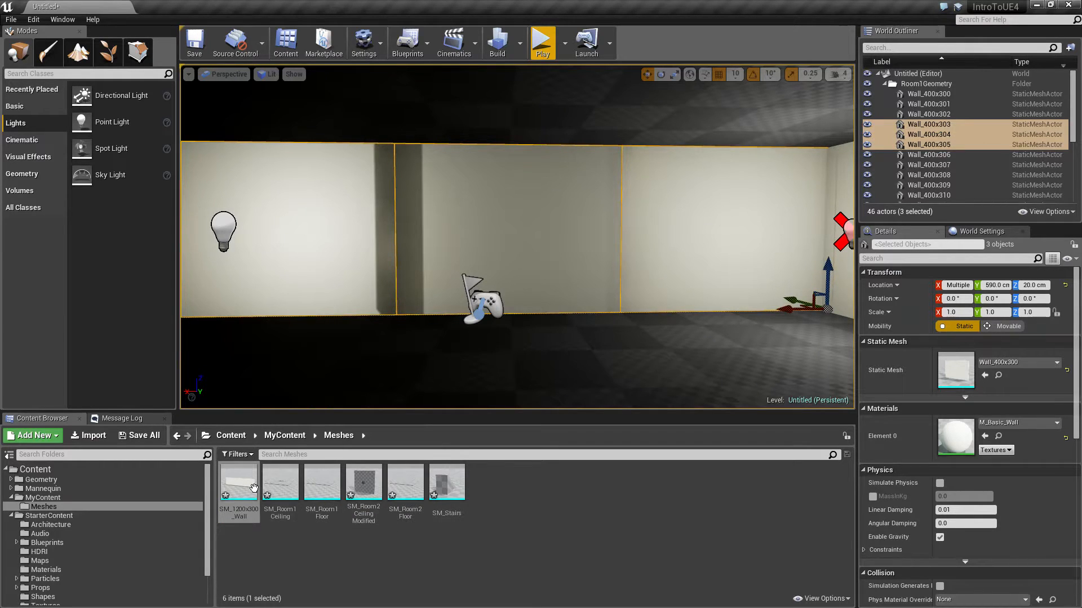
Replace the three selected panels with SM_1200x300_Wall and rebuild the level
right_drag(657, 306, 594, 328)
right_click(407, 216)
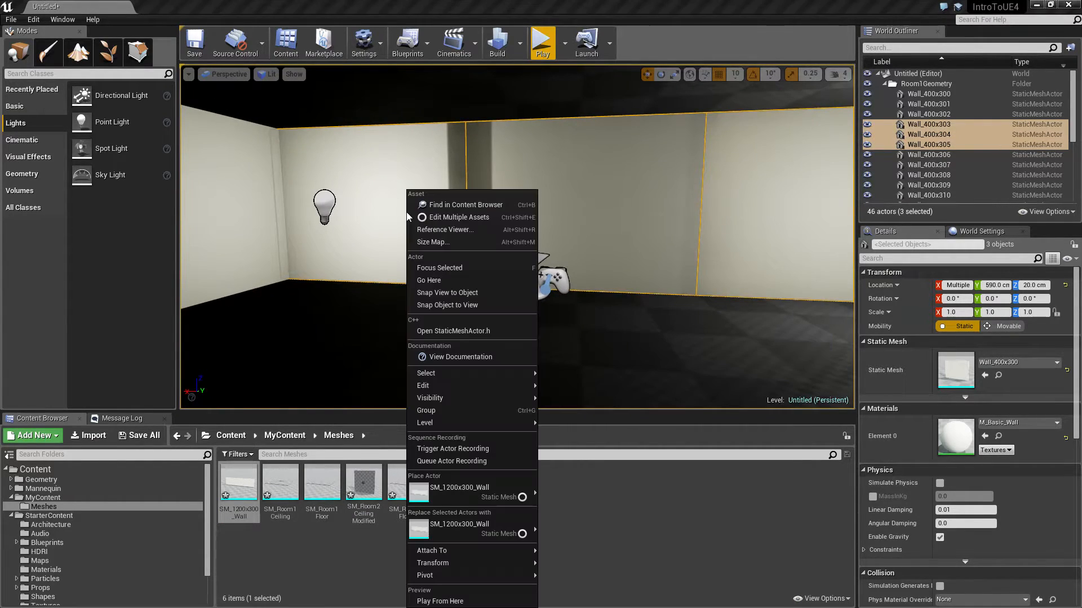
click(488, 530)
key(Escape)
mouse_move(437, 226)
right_down()
mouse_move(471, 225)
mouse_move(448, 223)
right_up()
click(498, 45)
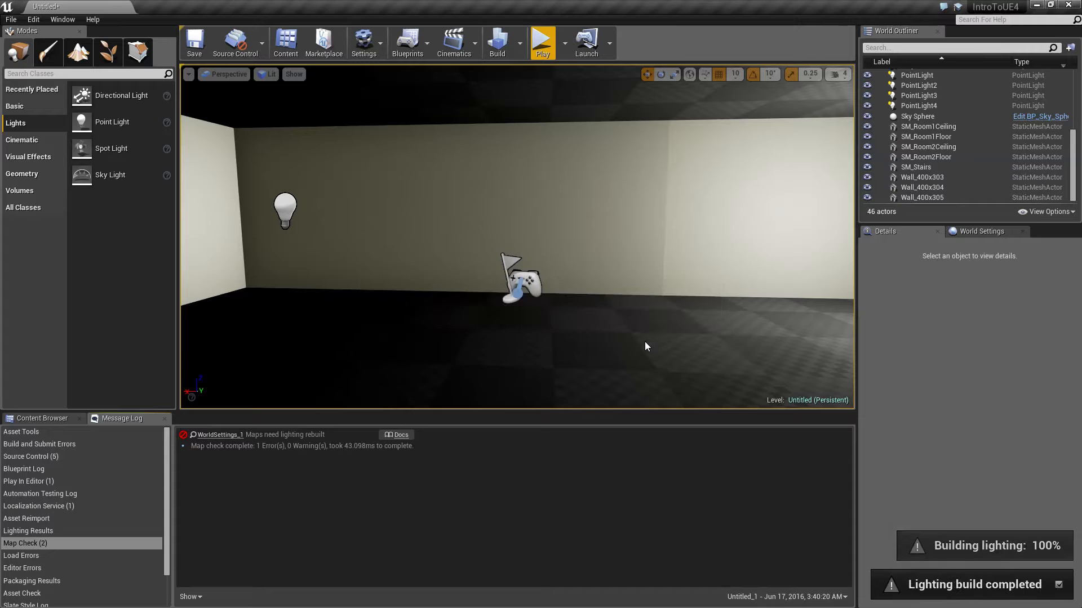
Inspect the rebuilt lighting around the room and select the merged long wall
right_drag(633, 350, 734, 261)
key(s)
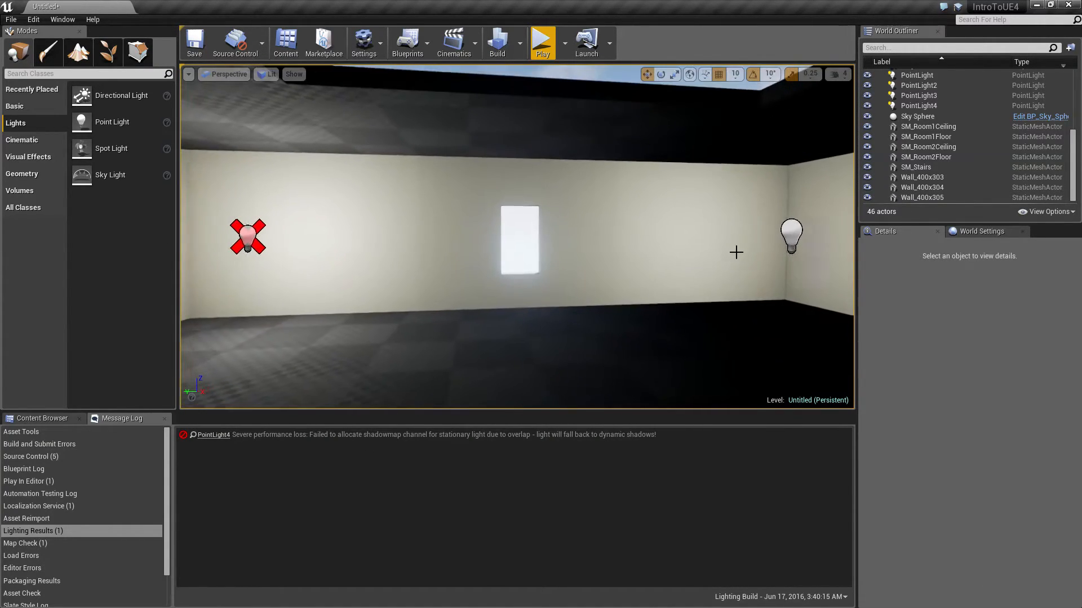
right_drag(470, 244, 648, 316)
click(592, 314)
key(w)
right_drag(648, 226, 601, 223)
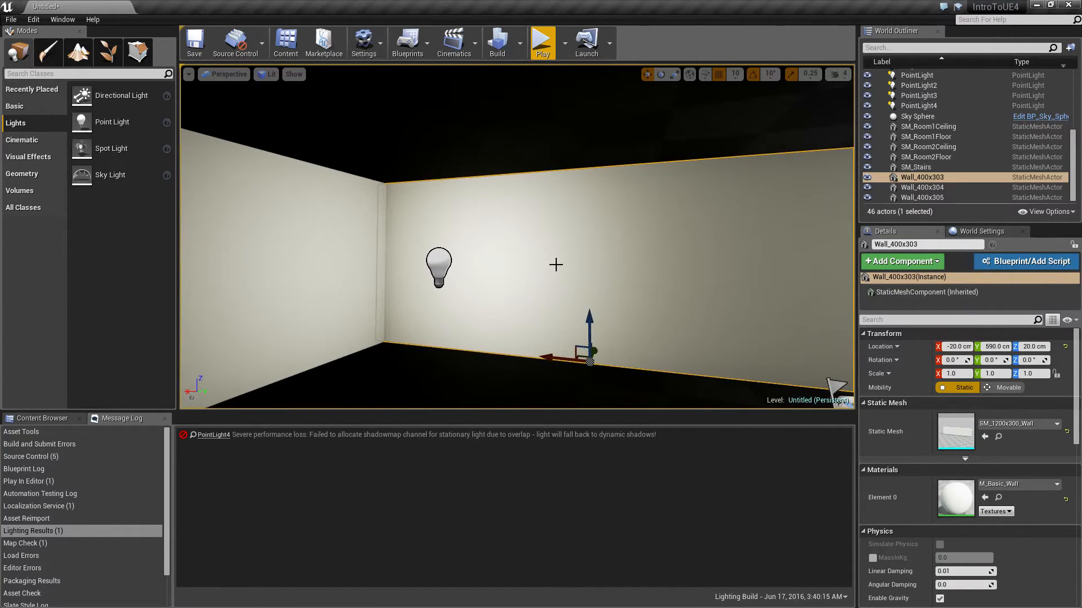
Open SM_1200x300_Wall in the static mesh editor and display its UV layout for channel 1
double_click(957, 427)
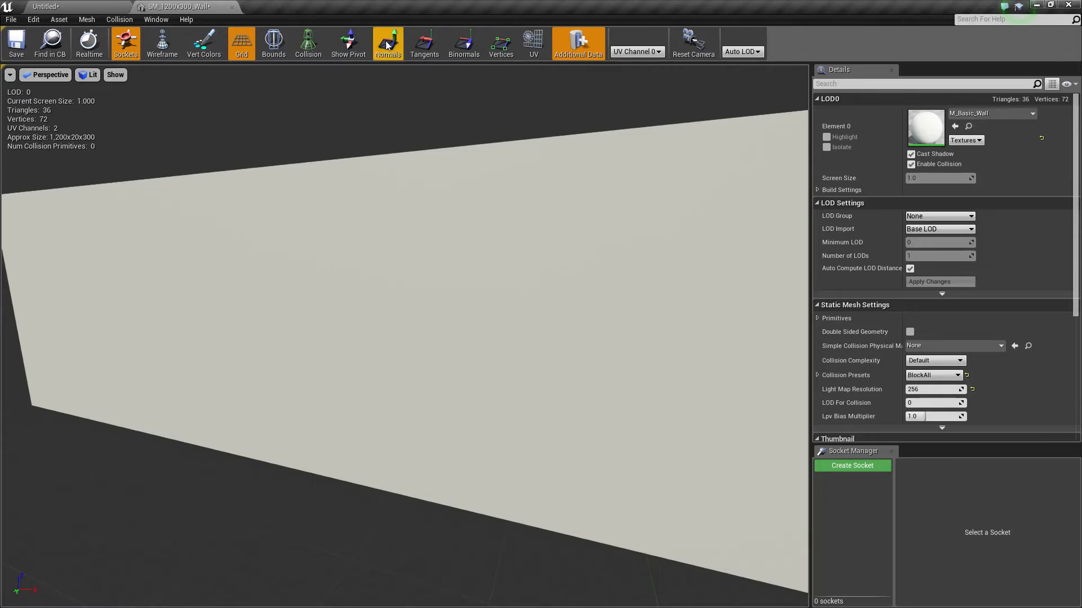
click(533, 43)
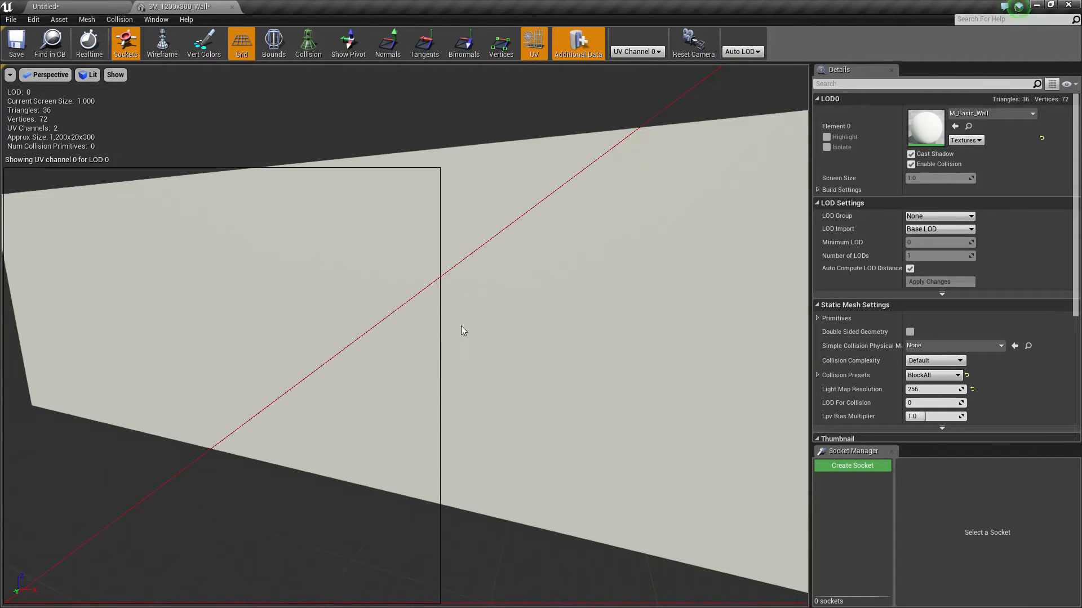
click(648, 52)
click(633, 72)
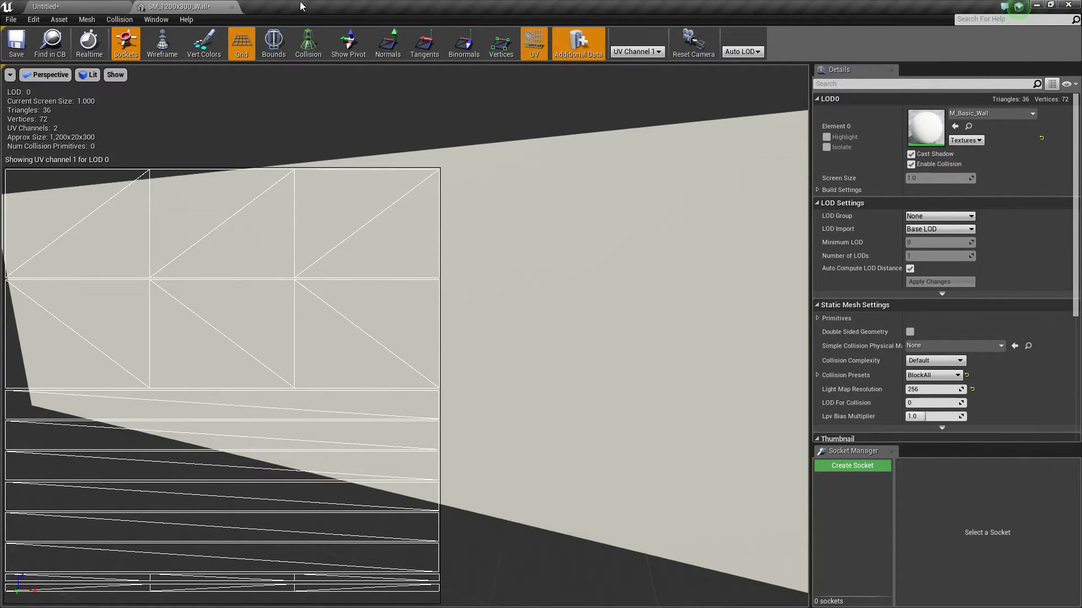
Return to the level and examine the lighting on the merged wall and the other walls of the first room
click(56, 6)
key(f)
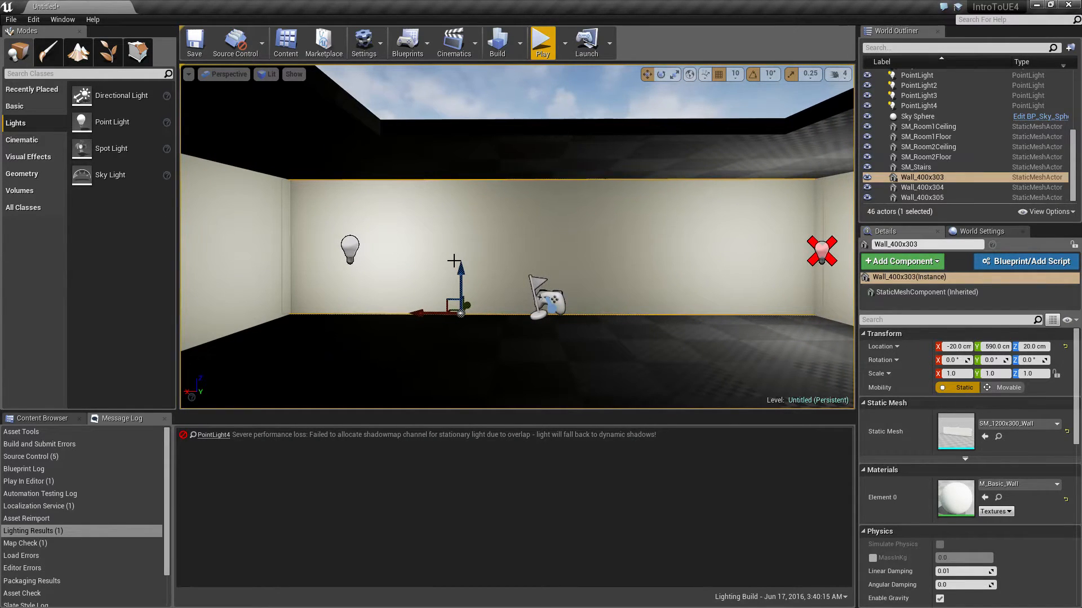
right_drag(515, 265, 536, 263)
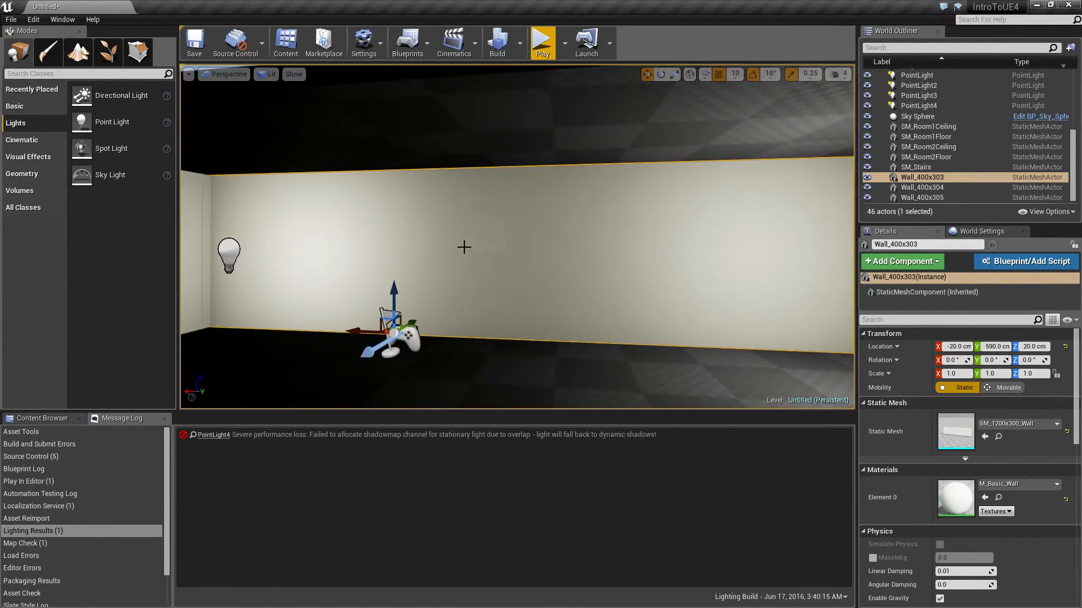
right_drag(420, 236, 349, 256)
right_drag(600, 249, 588, 248)
right_drag(671, 238, 752, 237)
key(Escape)
right_drag(432, 232, 607, 233)
right_drag(404, 243, 515, 310)
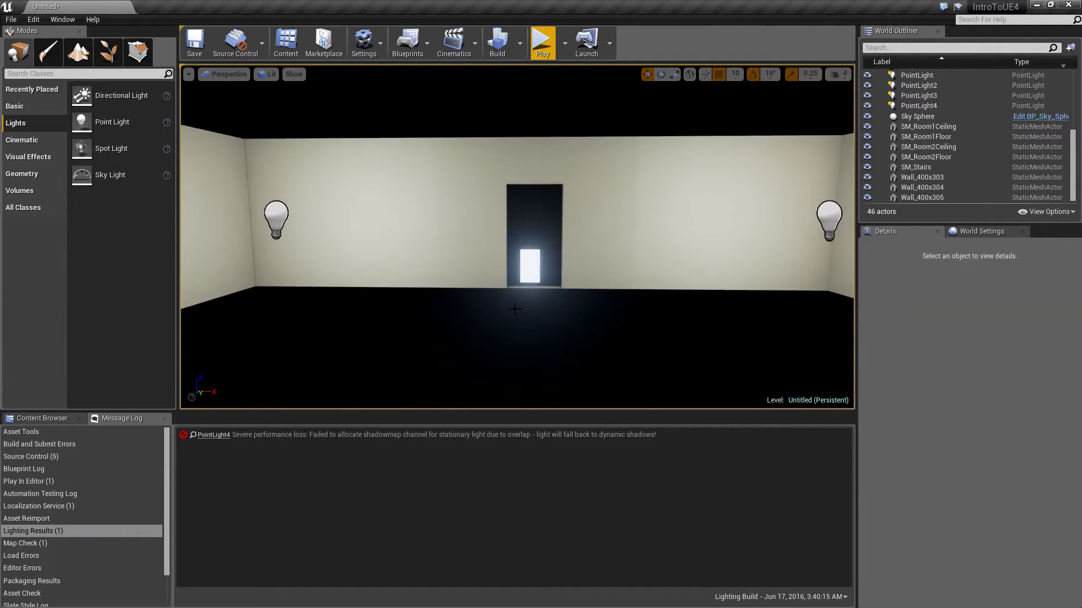
Filter the level's actors by "light", select the directional light and all four point lights, and set their mobility to Movable
click(43, 418)
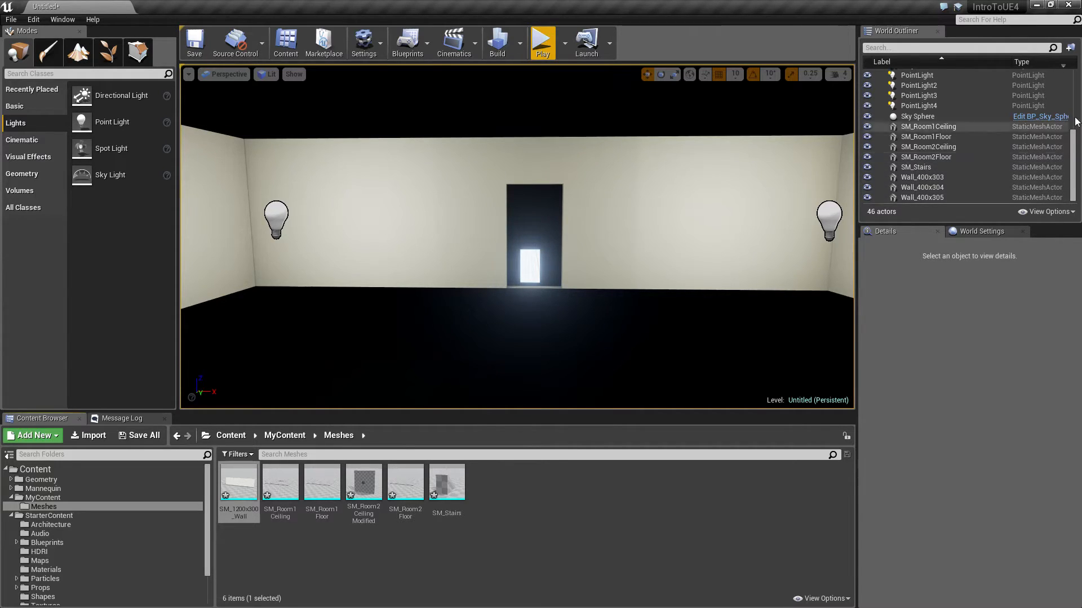
scroll(924, 130, up, 2)
click(989, 46)
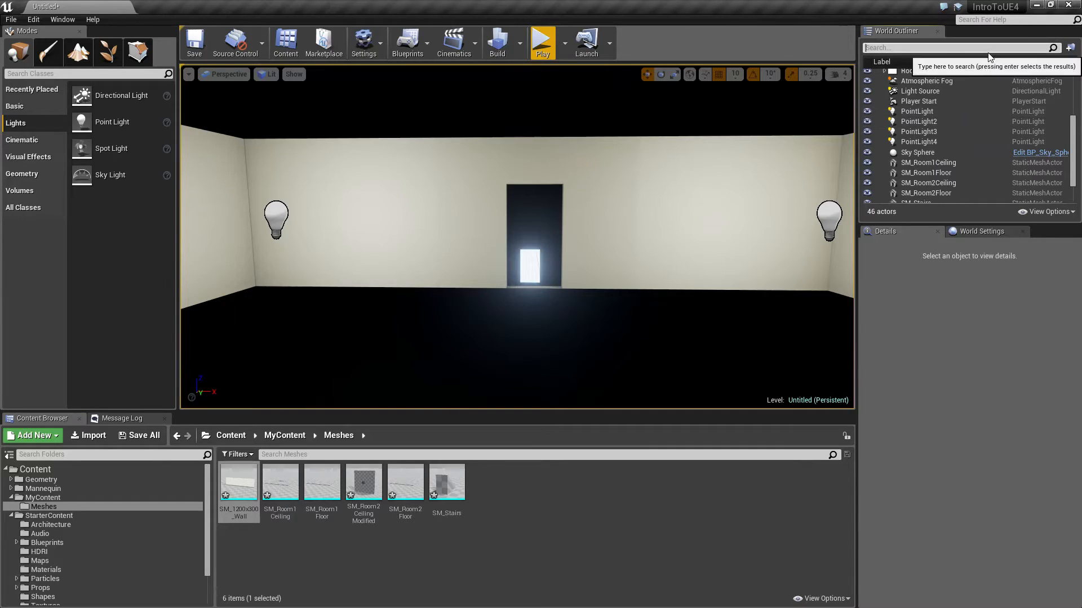
text(light)
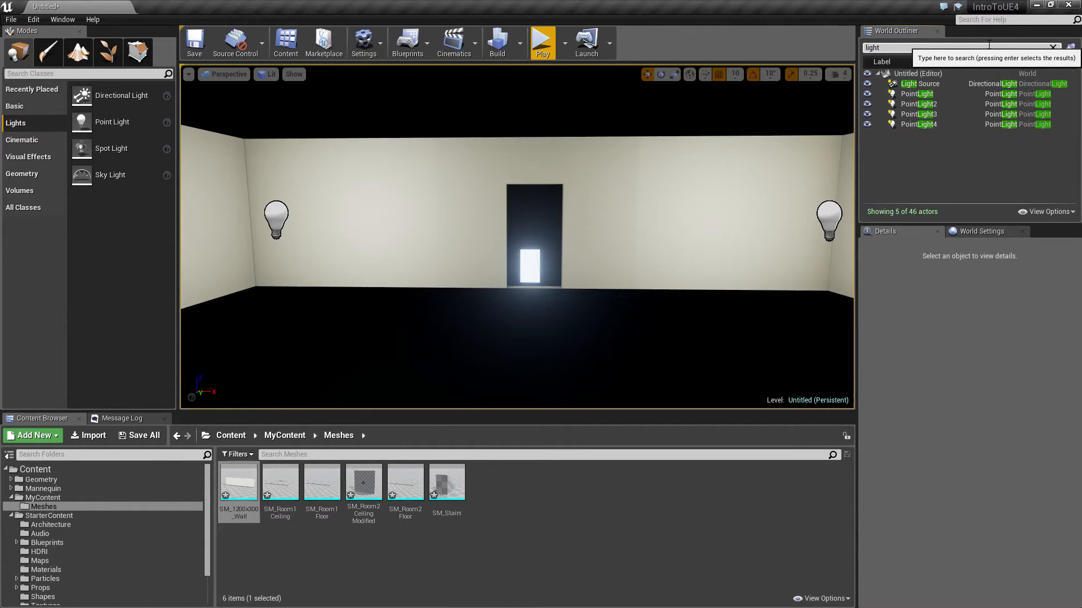
click(922, 84)
shift+click(918, 124)
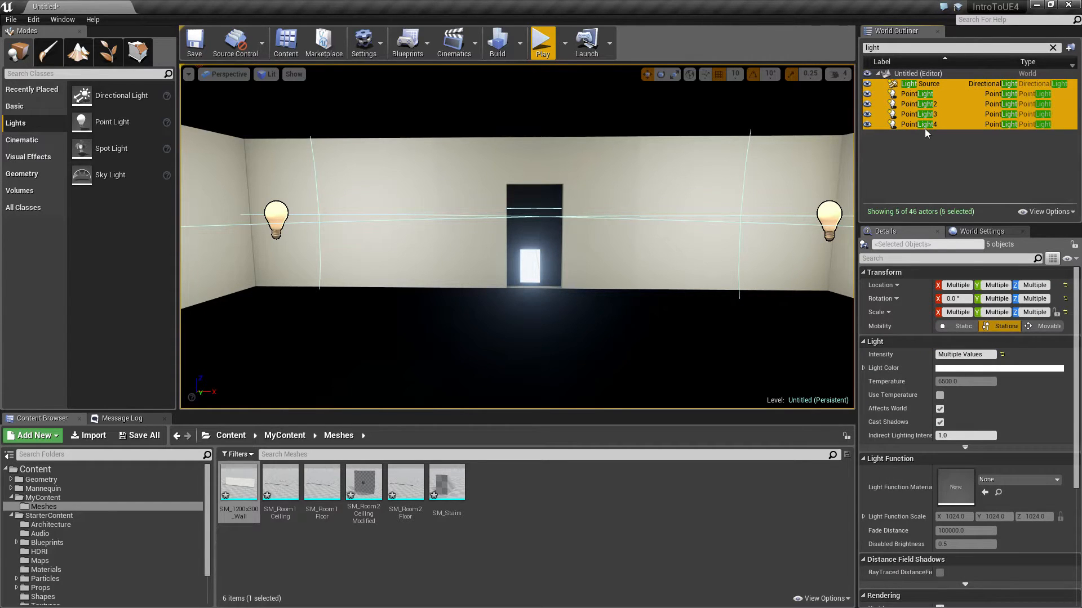
click(1044, 326)
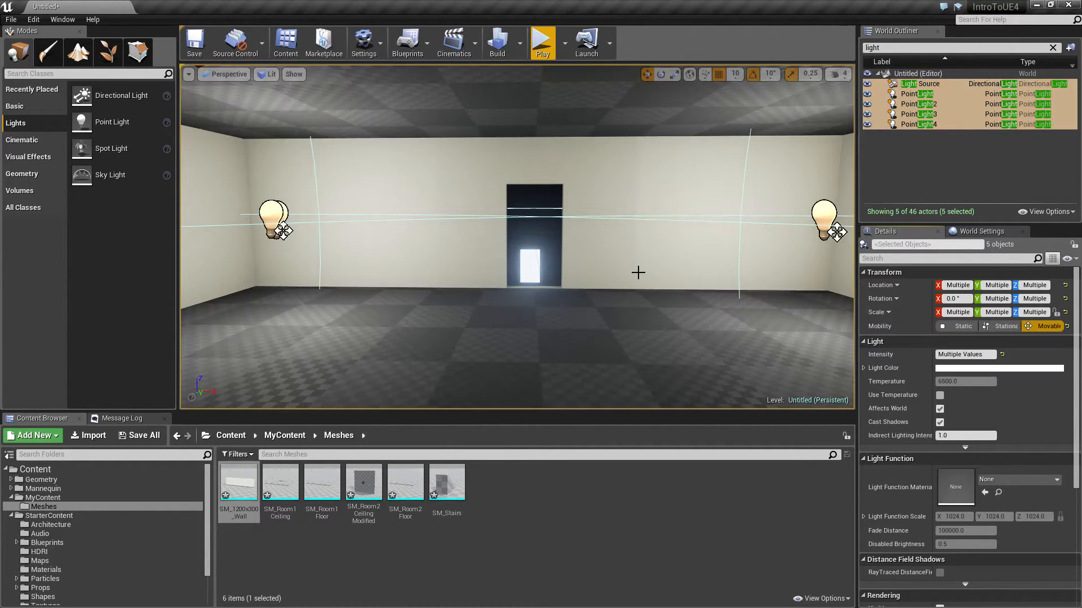
Deselect the lights, check the first room under movable lighting, and rebuild the level
click(631, 272)
right_drag(665, 273, 710, 270)
right_drag(642, 194, 766, 220)
key(w)
key(w)
right_drag(485, 242, 572, 215)
right_drag(597, 283, 637, 251)
key(w)
click(496, 46)
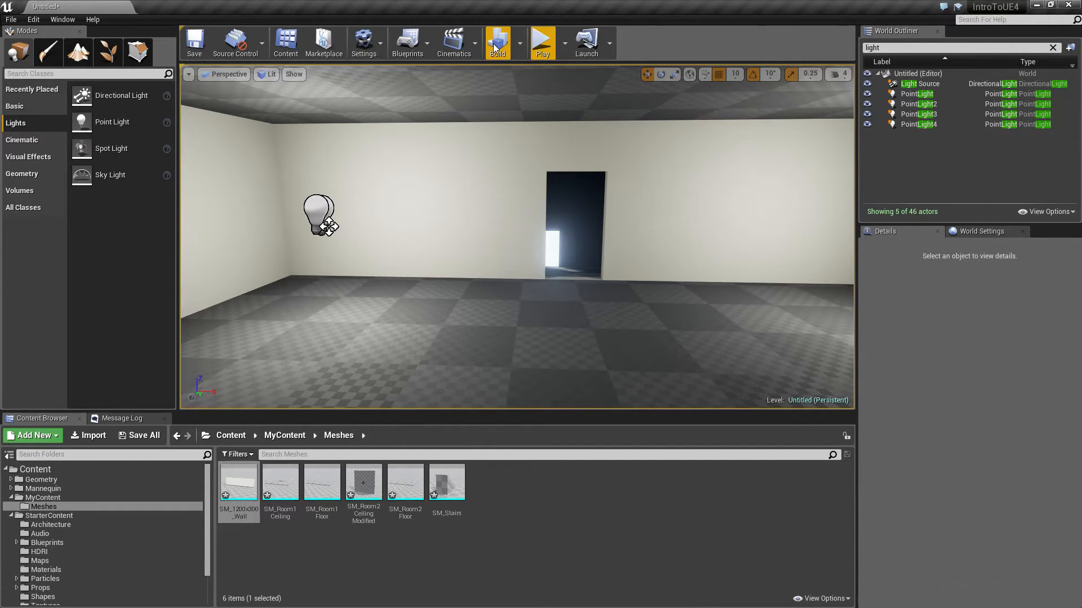
Examine the first room's walls for remaining lighting seams and clear the selection
right_drag(517, 237, 321, 238)
key(w)
key(w)
click(455, 206)
click(772, 198)
key(Escape)
right_drag(597, 168, 556, 144)
Playtest the level, running through the first room to check the movable lights and the character's shadows
click(542, 42)
click(540, 217)
key(w)
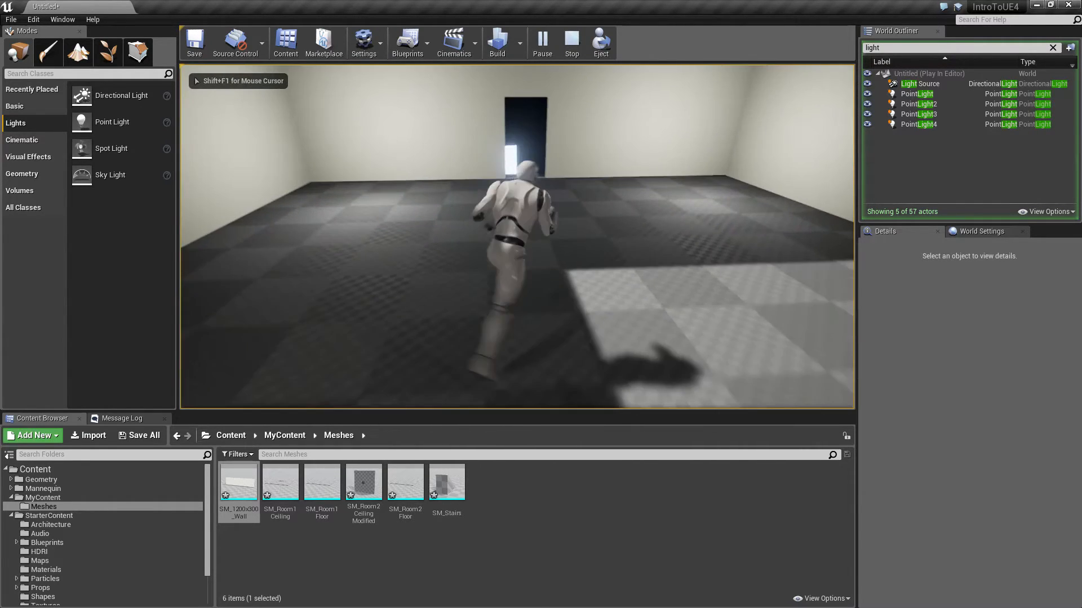
key(a)
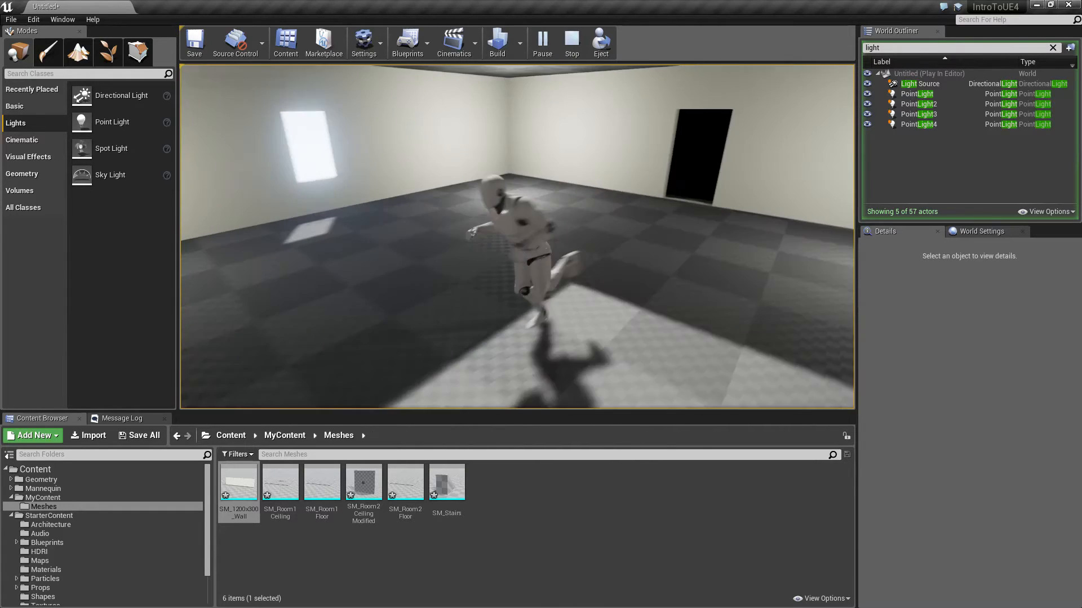
key(d)
key(Escape)
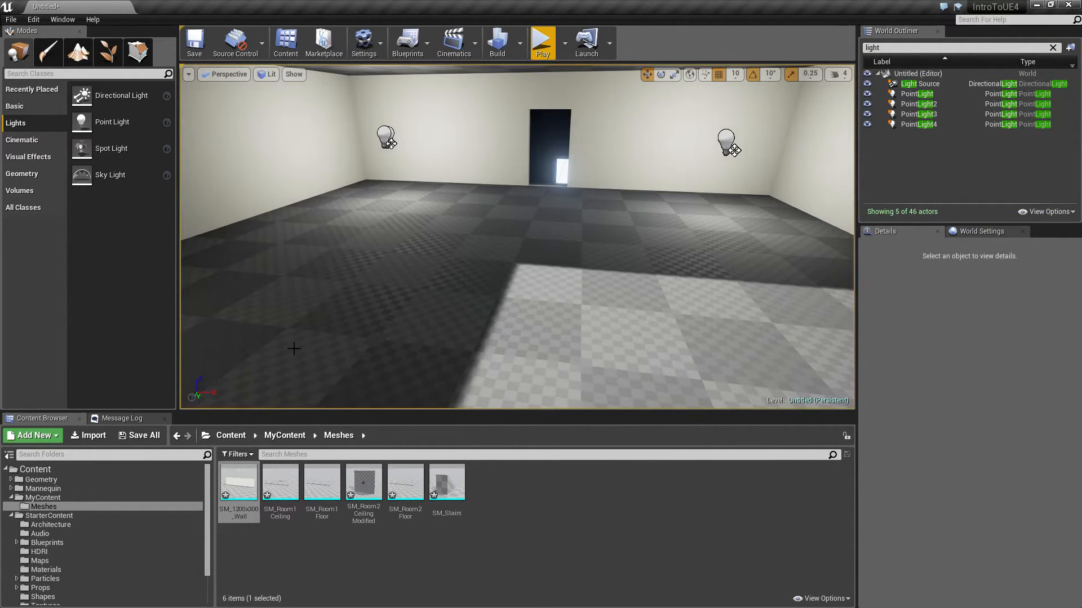
Go to the dark second room and switch the viewport to Unlit
click(507, 293)
mouse_move(507, 293)
right_down()
mouse_move(524, 293)
mouse_move(515, 282)
right_up()
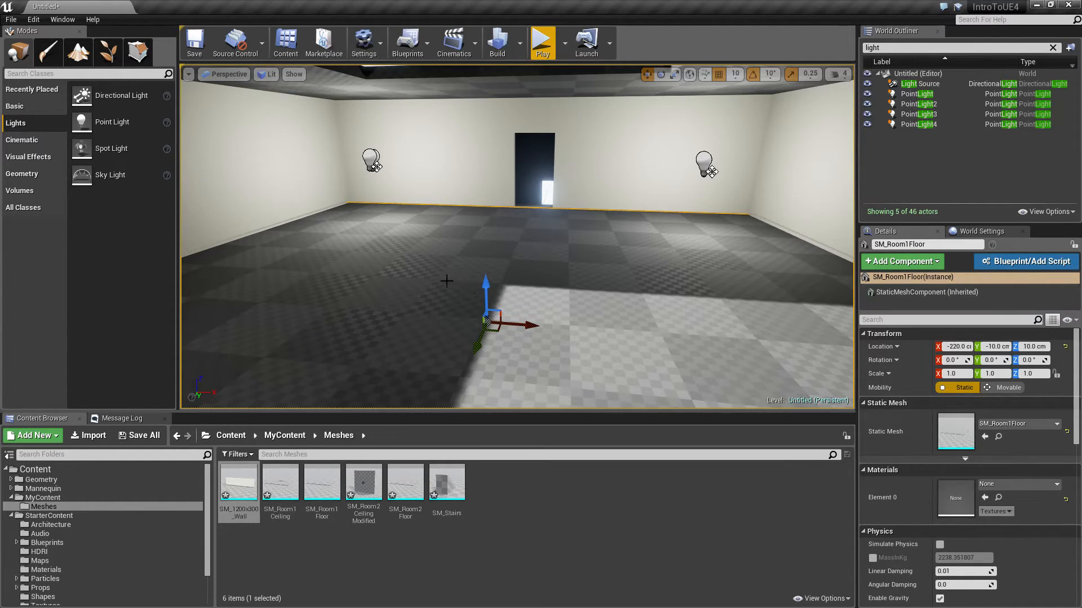
right_drag(436, 278, 270, 270)
click(453, 206)
right_drag(453, 206, 704, 206)
key(w)
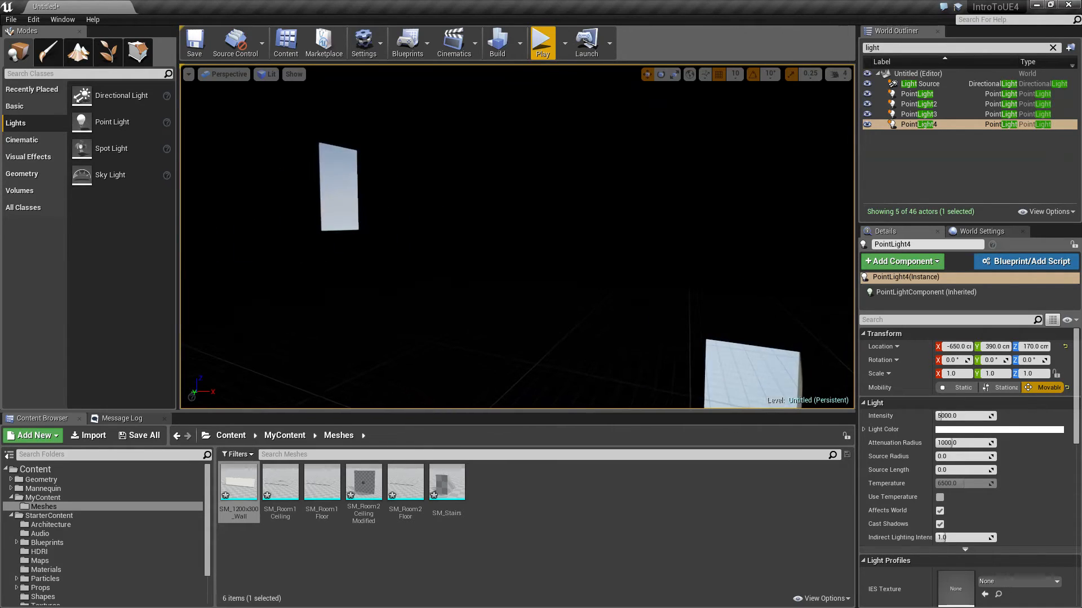
click(267, 74)
click(280, 108)
Place four point lights around the second room, one near each corner
mouse_move(488, 255)
right_down()
mouse_move(488, 266)
mouse_move(486, 256)
right_up()
key(s)
drag(113, 121, 445, 206)
right_drag(444, 236, 343, 234)
key(s)
drag(112, 122, 343, 243)
right_drag(343, 243, 210, 232)
drag(113, 121, 407, 254)
right_drag(408, 254, 259, 276)
drag(105, 121, 473, 243)
Switch the viewport back to Lit and look over the second room's new point lights
click(273, 74)
click(292, 98)
right_drag(388, 186, 710, 184)
right_drag(645, 305, 316, 299)
key(Escape)
right_drag(521, 234, 519, 279)
Reposition one of the second room's point lights along two axes and deselect it
click(521, 224)
right_drag(555, 244, 552, 220)
drag(507, 244, 460, 239)
right_drag(462, 245, 518, 242)
drag(369, 239, 421, 238)
key(Escape)
mouse_move(582, 264)
right_down()
mouse_move(518, 264)
mouse_move(567, 255)
right_up()
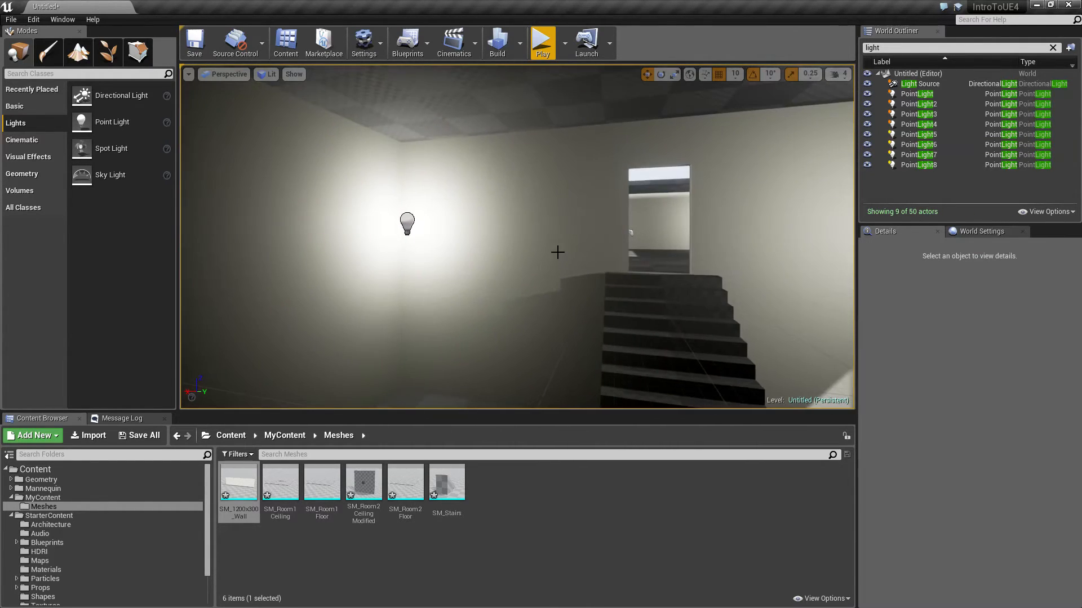
Move the point light in the corner beside the stairs along two axes to adjust its distance from the walls
click(407, 224)
mouse_move(432, 226)
mouse_down()
mouse_move(464, 229)
mouse_move(410, 228)
mouse_up()
mouse_move(410, 229)
right_down()
mouse_move(422, 180)
mouse_move(414, 221)
mouse_move(400, 223)
right_up()
drag(374, 246, 444, 244)
right_drag(476, 255, 383, 253)
Adjust the positions of two more point lights in the second room relative to the nearby walls
click(281, 213)
drag(321, 215, 354, 218)
mouse_move(497, 213)
right_down()
mouse_move(457, 213)
mouse_move(498, 212)
right_up()
key(Escape)
mouse_move(550, 242)
right_down()
mouse_move(569, 243)
mouse_move(551, 242)
right_up()
click(434, 198)
mouse_move(455, 199)
mouse_down()
mouse_move(486, 204)
mouse_move(446, 211)
mouse_up()
key(Escape)
Return to the first room and try to select its point lights together
right_drag(598, 248, 400, 248)
key(w)
click(570, 213)
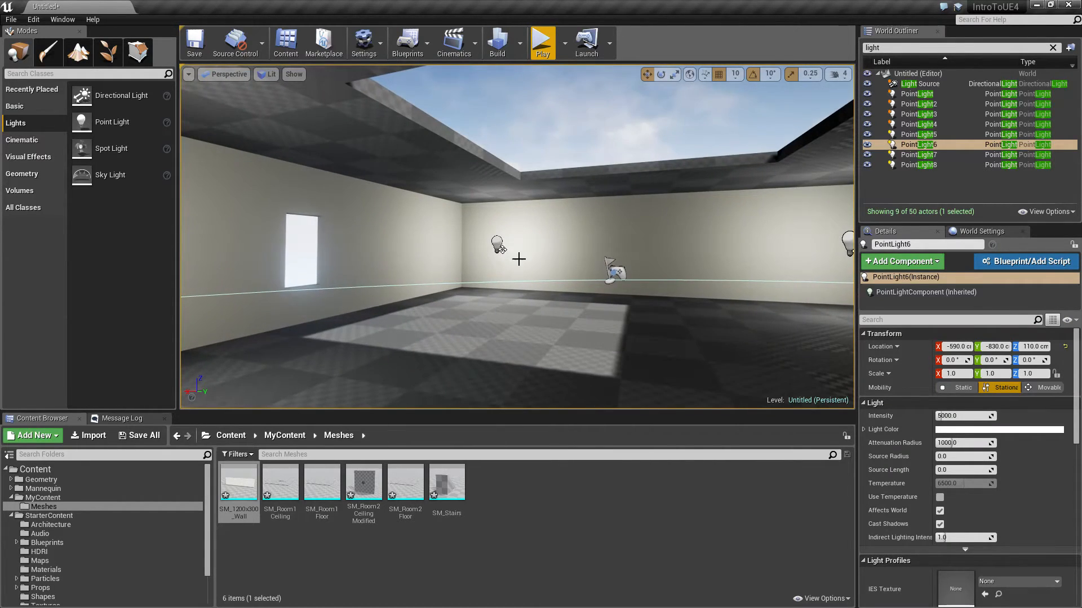
click(526, 261)
right_drag(526, 260, 658, 263)
key(w)
click(476, 253)
ctrl+click(568, 230)
right_drag(568, 230, 654, 227)
ctrl+click(463, 195)
Select PointLight in the corner of the first room and shift it along the X axis relative to the wall
right_drag(490, 231, 471, 242)
key(w)
click(474, 213)
click(443, 235)
key(w)
key(w)
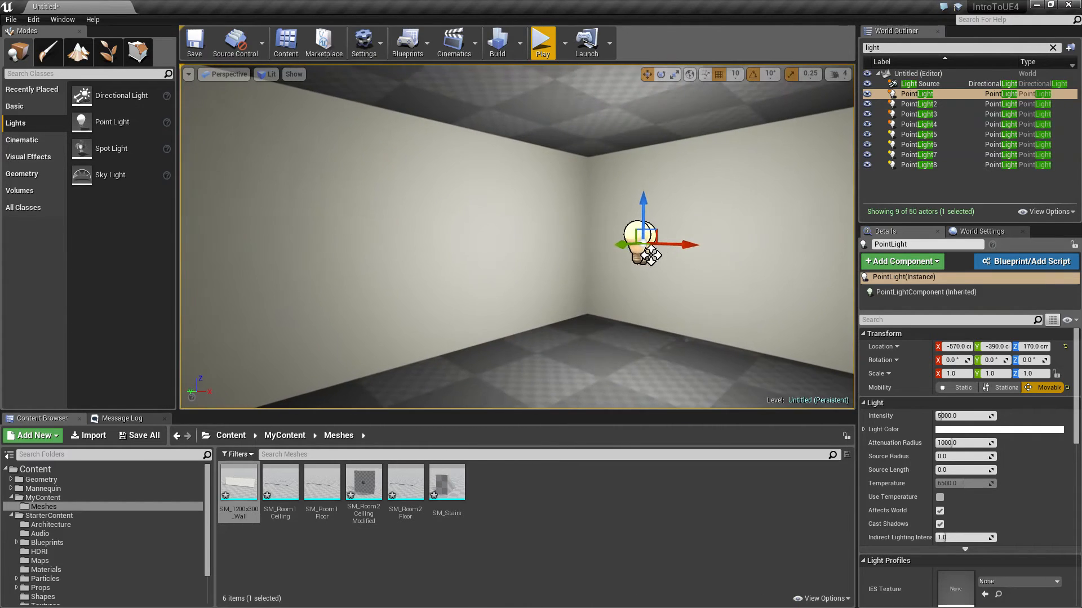
drag(687, 250, 677, 248)
click(684, 254)
Check PointLight4 in the other corner for comparison and move PointLight farther along the X axis to -600 cm
right_drag(685, 255, 416, 259)
key(w)
key(s)
click(609, 265)
key(w)
click(537, 228)
mouse_move(616, 270)
right_down()
mouse_move(564, 269)
mouse_move(623, 267)
right_up()
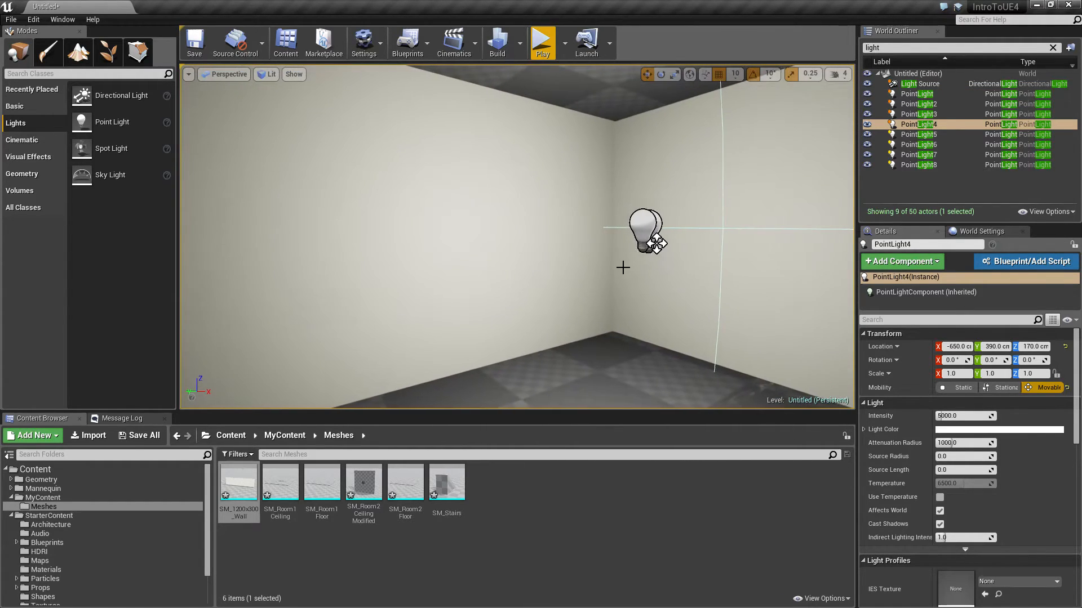
click(658, 237)
drag(698, 235, 685, 235)
right_drag(686, 235, 834, 234)
right_drag(608, 306, 664, 307)
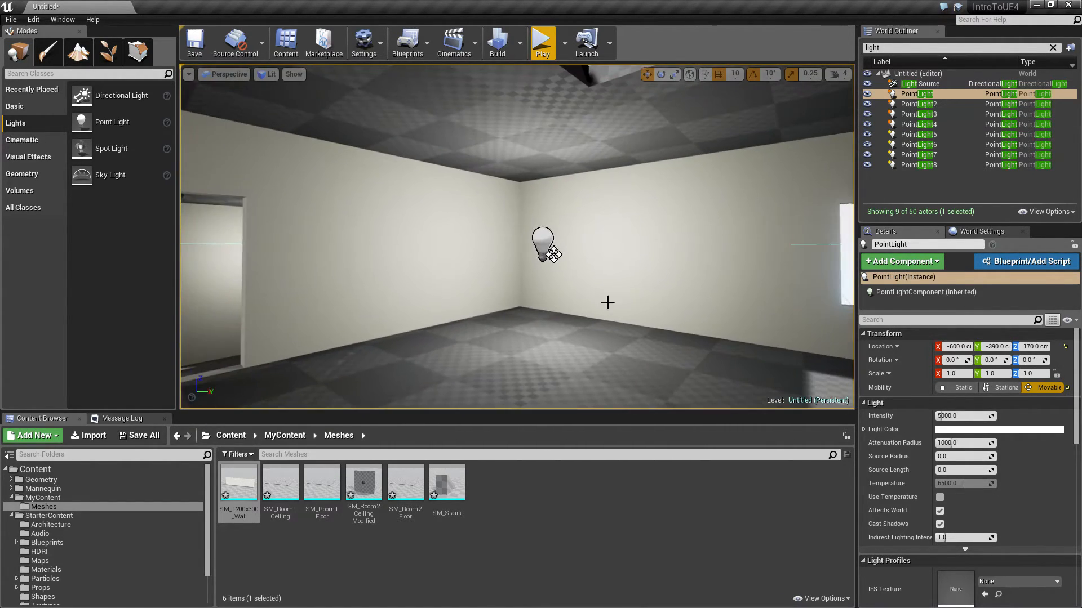
Select all four point lights of the first room and set their light color to a pale yellow with hue 52, saturation 0.119 and value 0.705
click(542, 245)
right_drag(507, 195, 310, 195)
ctrl+click(431, 190)
right_drag(528, 219, 333, 219)
ctrl+click(386, 194)
right_drag(632, 264, 605, 252)
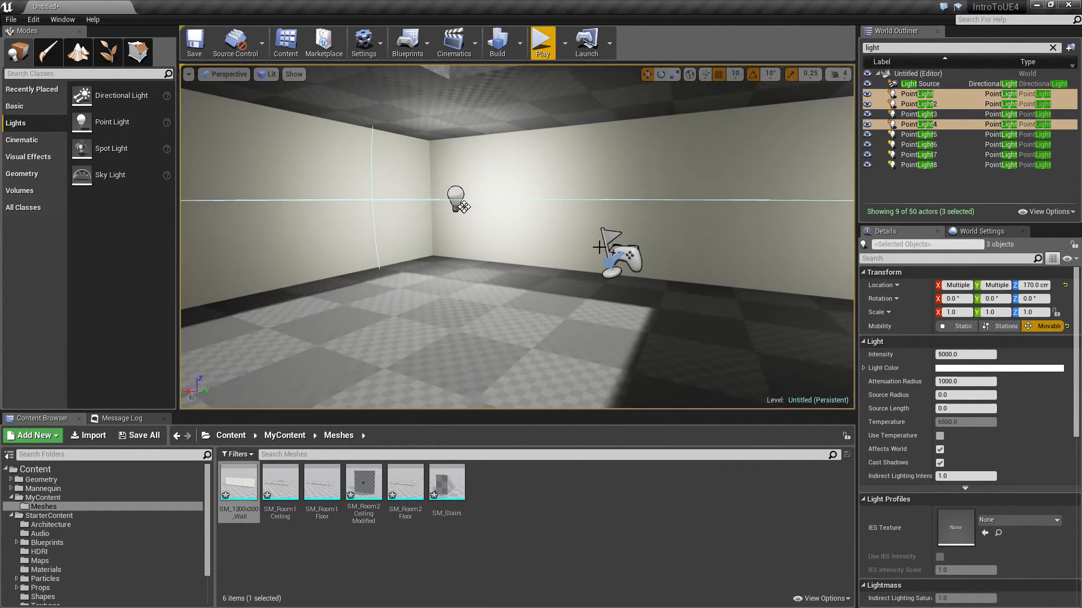
ctrl+click(456, 197)
click(980, 368)
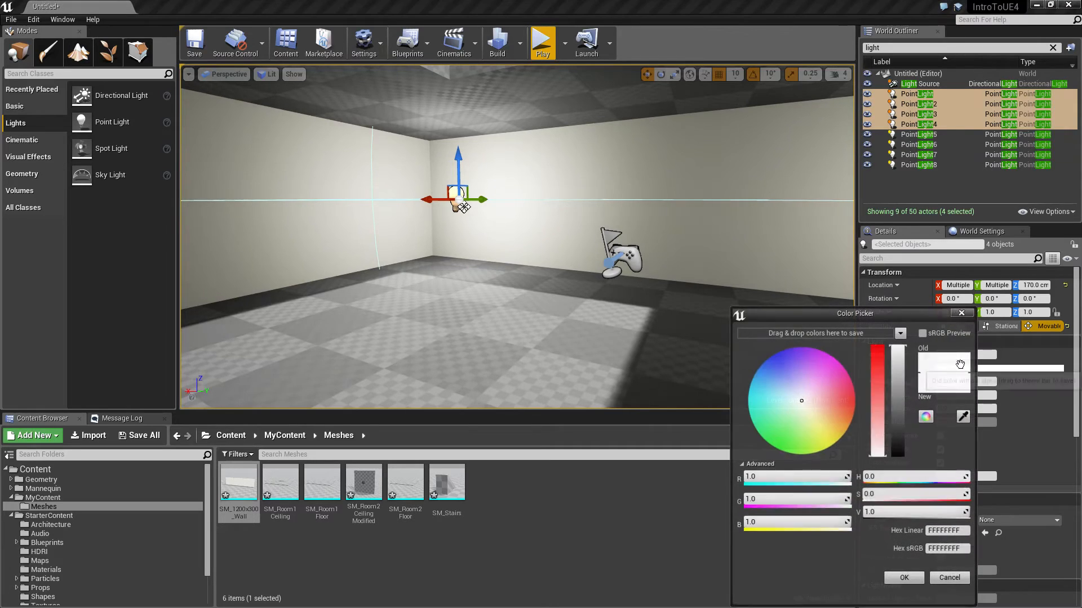
mouse_move(816, 407)
mouse_down()
mouse_move(809, 396)
mouse_move(805, 407)
mouse_up()
drag(900, 430, 902, 379)
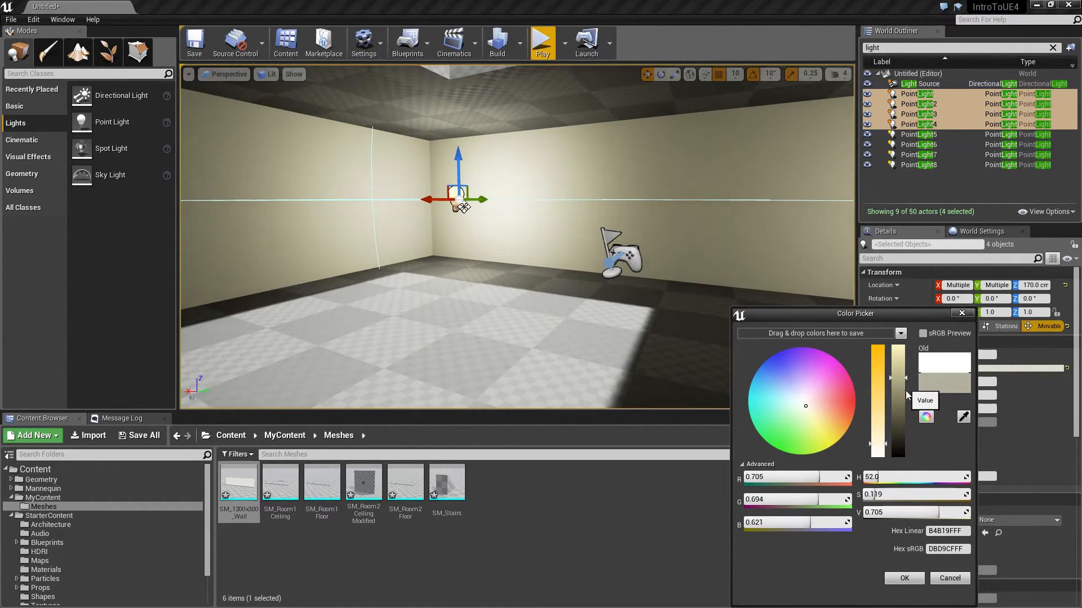
click(915, 576)
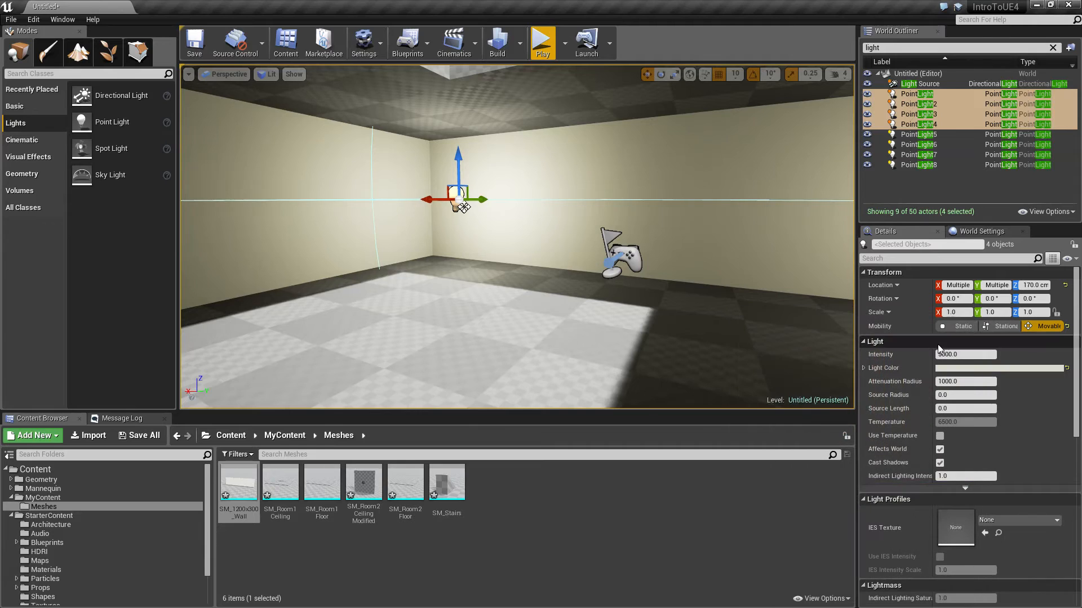
Set the four lights' intensity to 3000 and attenuation radius to 600, and deselect them
click(963, 354)
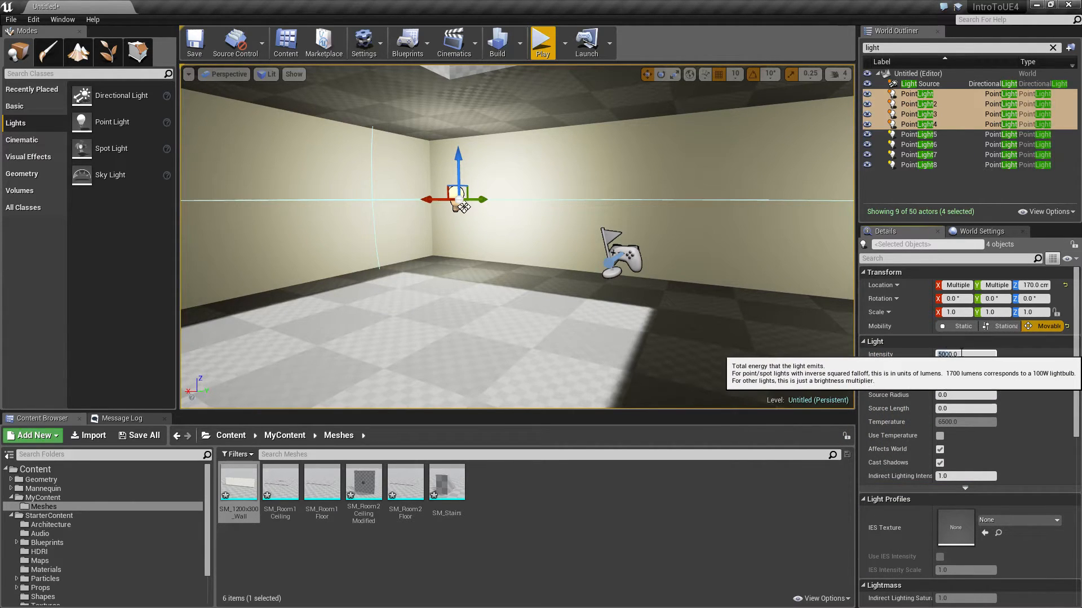
text(3000)
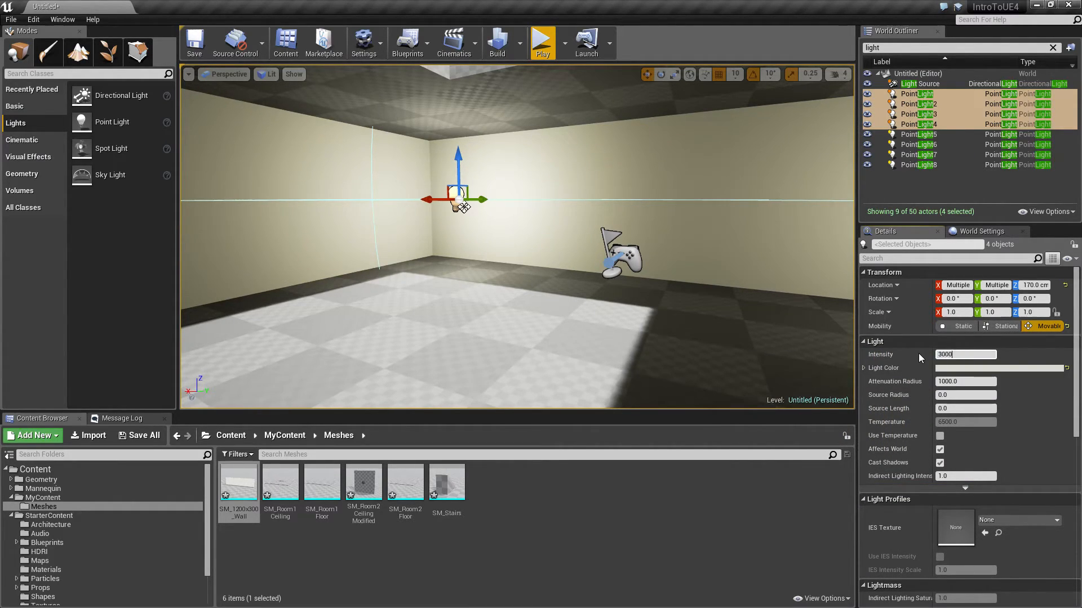
key(Return)
right_drag(517, 236, 710, 226)
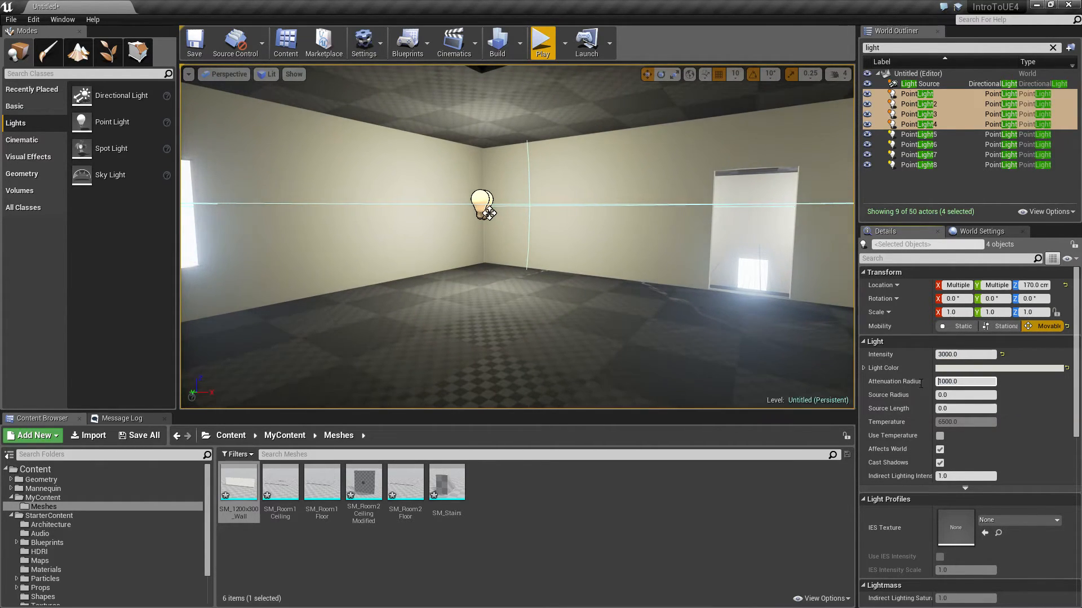
click(965, 382)
text(600)
key(Return)
click(619, 336)
key(Escape)
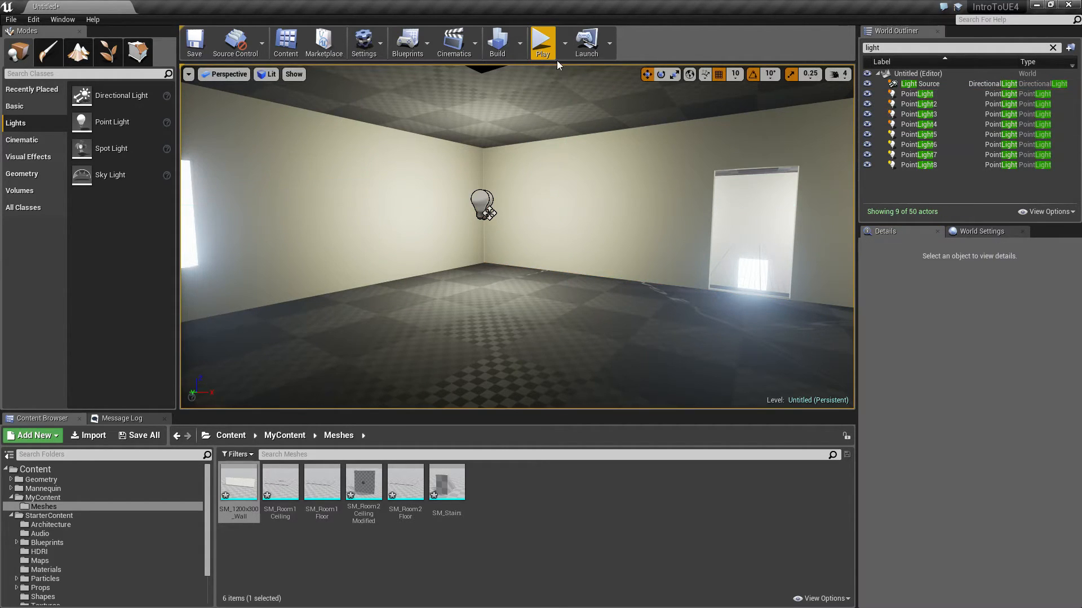
Play the level twice to check the first room's dimmer, warmer lighting from the character's view
click(551, 55)
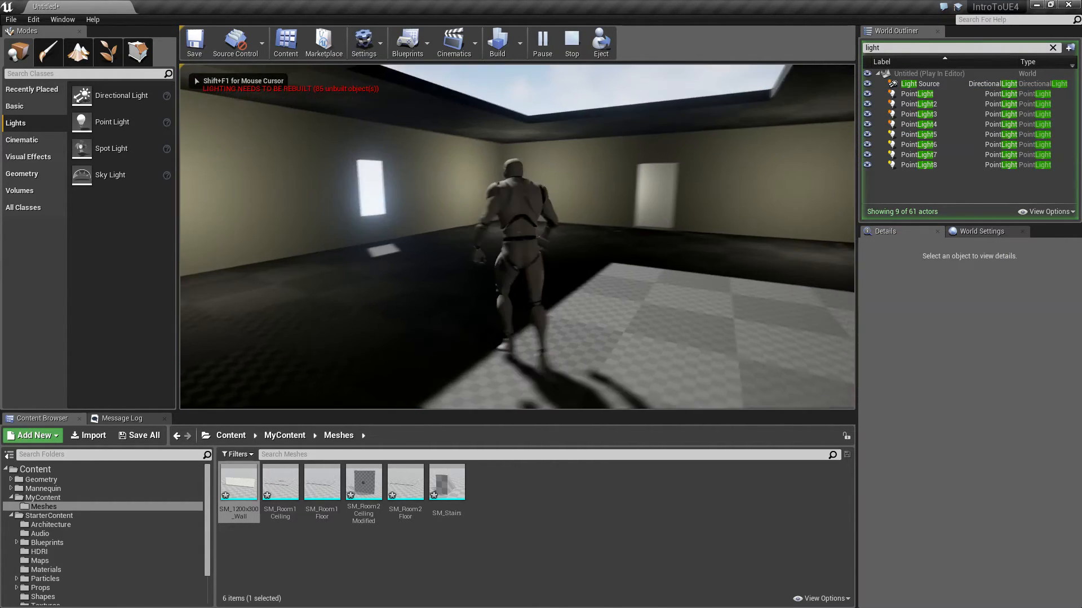
key(Escape)
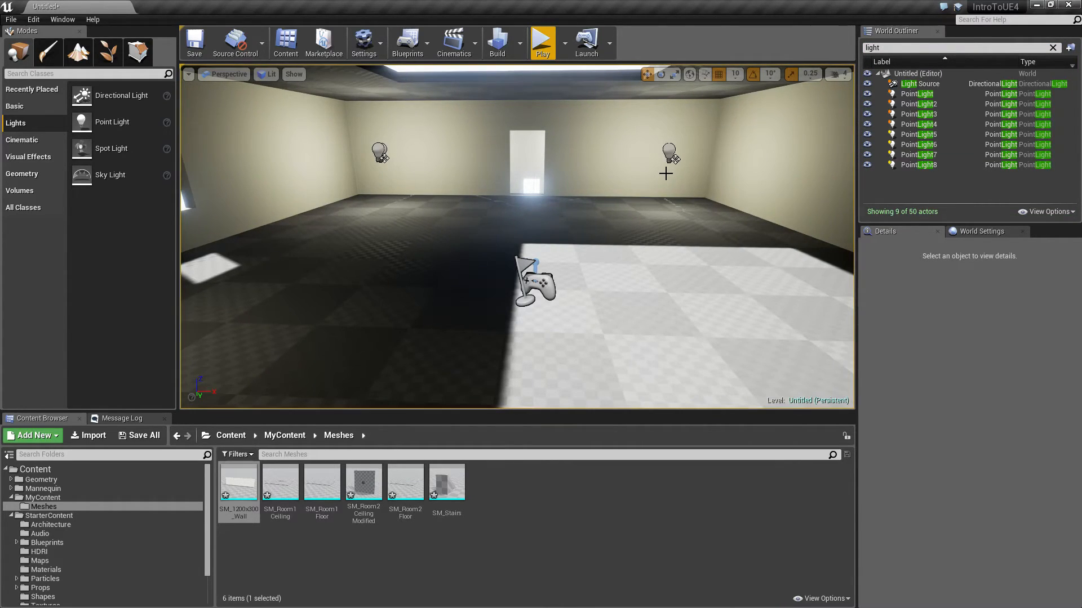
click(541, 42)
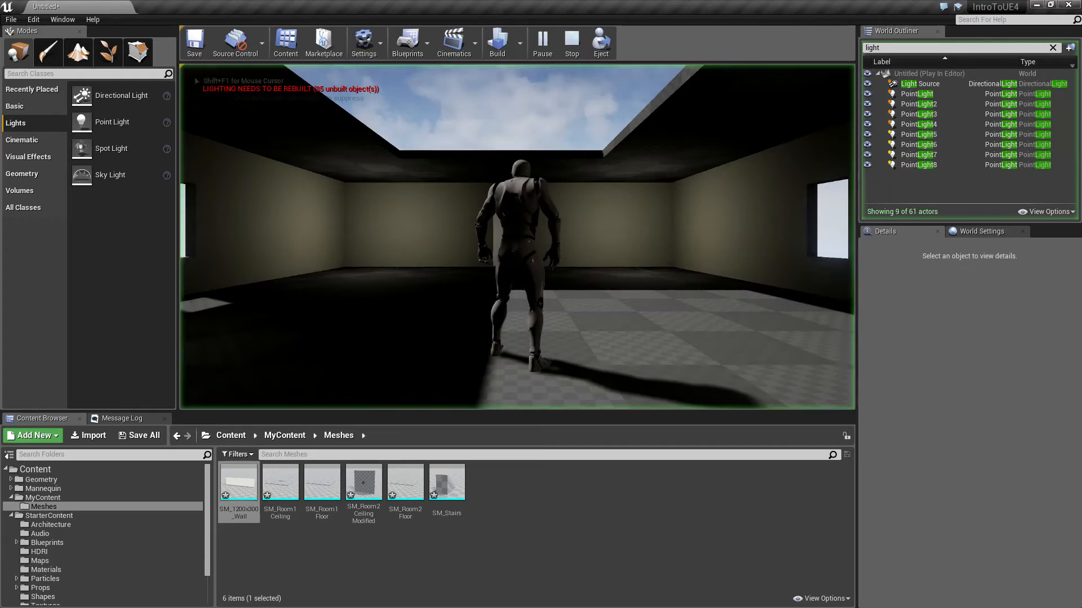
key(Escape)
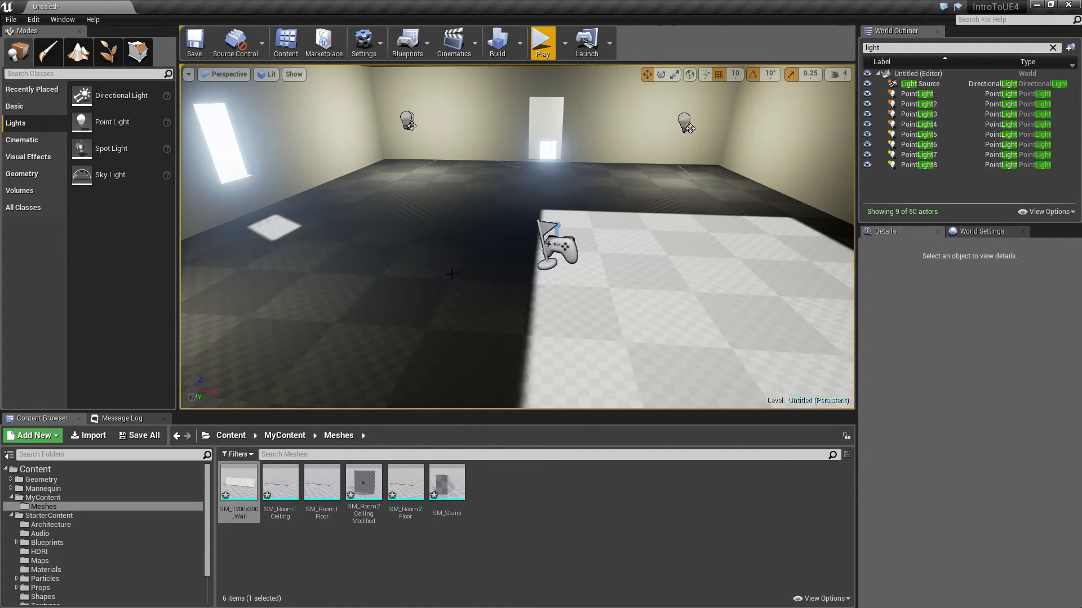
Examine how the light falls on the first room's walls and on the floor near the doorway
right_drag(598, 316, 612, 322)
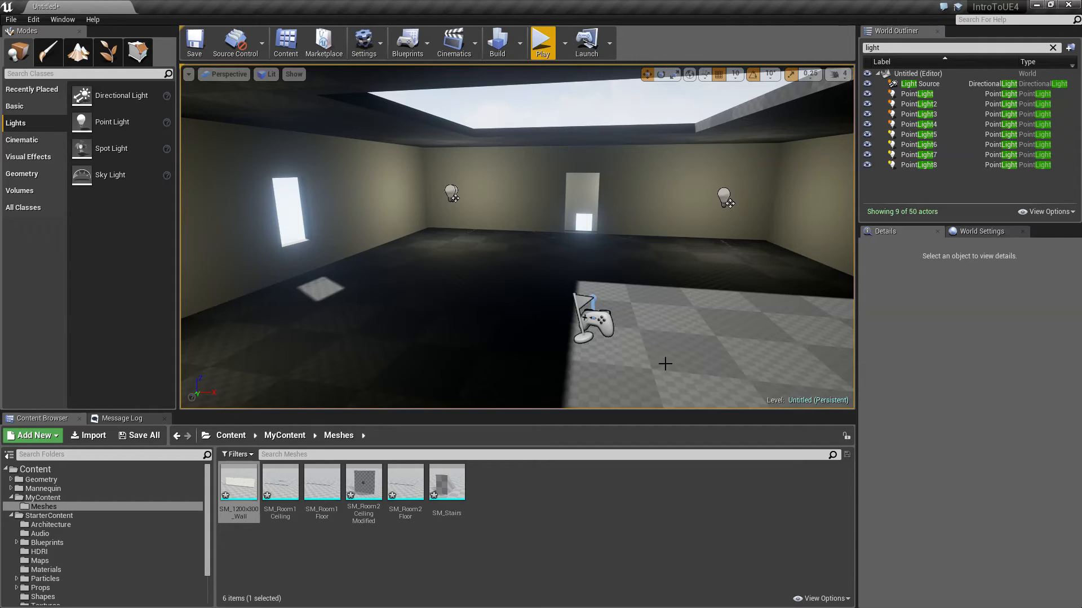
key(w)
right_drag(619, 320, 636, 306)
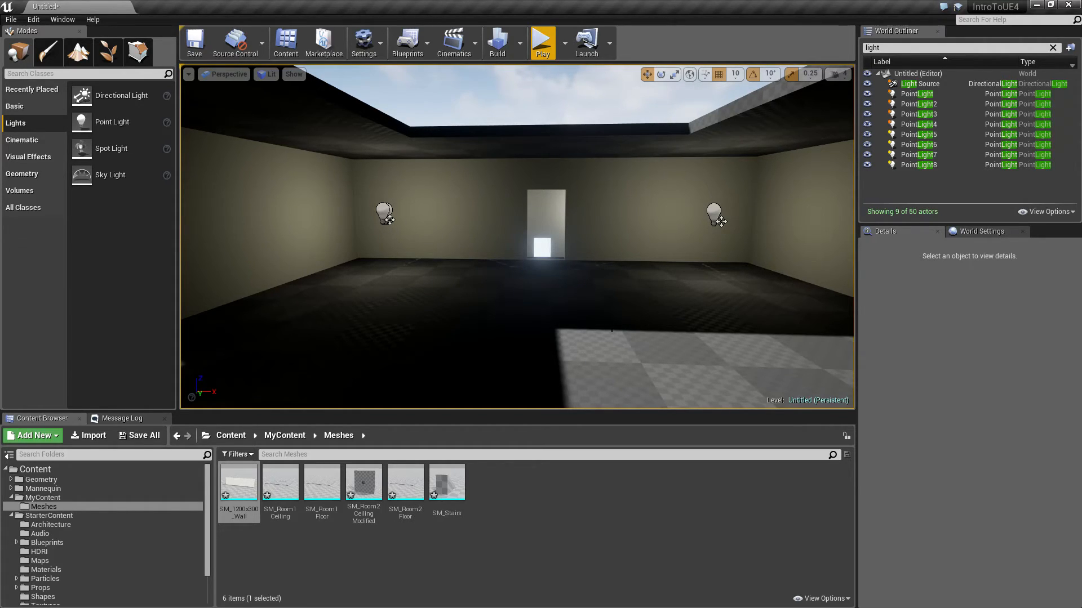
key(w)
mouse_move(622, 316)
right_down()
mouse_move(518, 282)
mouse_move(659, 276)
mouse_move(667, 361)
mouse_move(645, 270)
mouse_move(670, 388)
mouse_move(628, 372)
mouse_move(615, 378)
mouse_move(619, 338)
mouse_move(575, 338)
mouse_move(623, 325)
right_up()
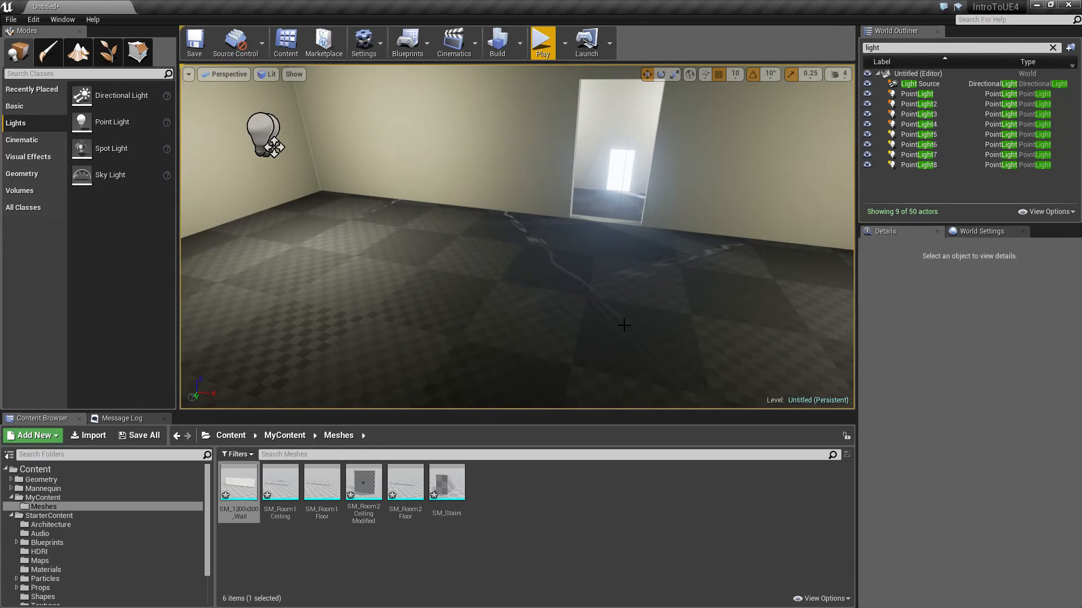
click(595, 290)
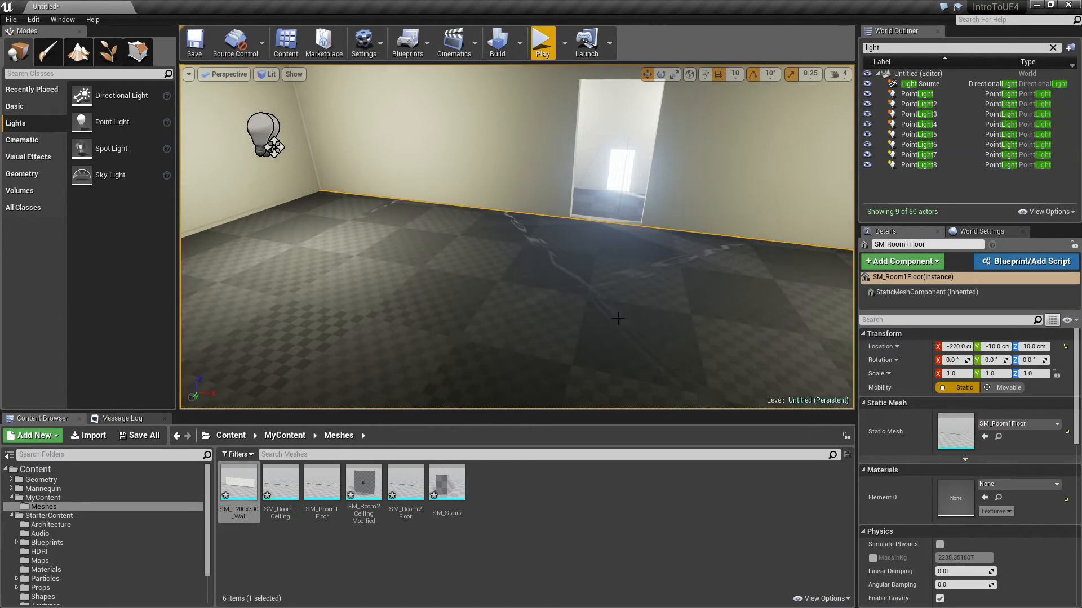
mouse_move(648, 315)
right_down()
mouse_move(575, 312)
mouse_move(648, 305)
mouse_move(628, 298)
mouse_move(630, 360)
mouse_move(625, 324)
mouse_move(636, 331)
right_up()
key(Escape)
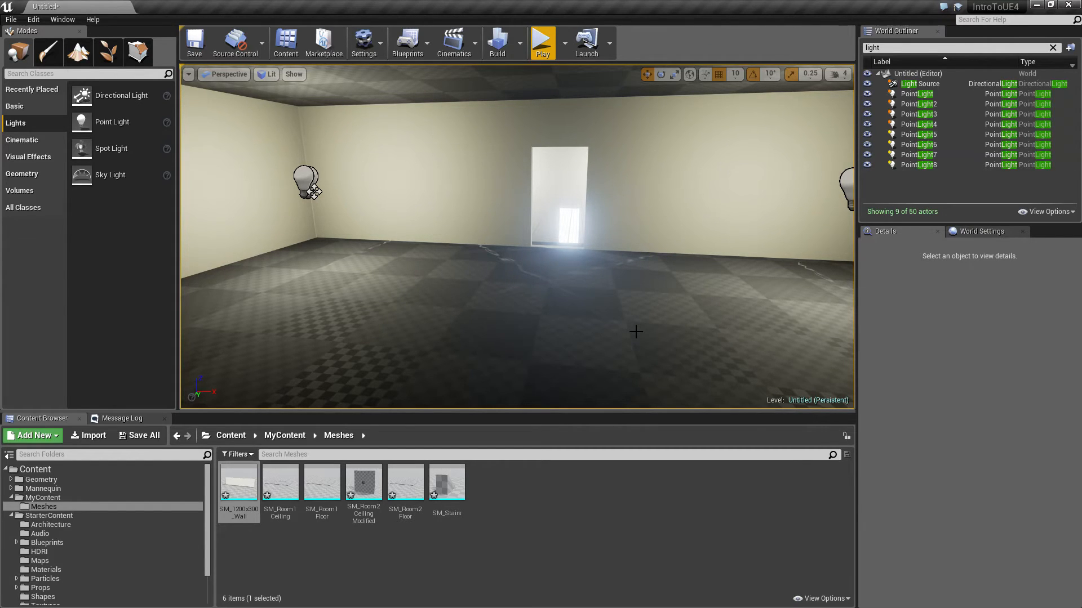
Try repositioning PointLight5 near the second room's window, with intensity about 5484 and attenuation radius about 1492
right_drag(597, 355, 572, 345)
key(w)
click(342, 189)
drag(381, 187, 403, 195)
drag(337, 185, 326, 190)
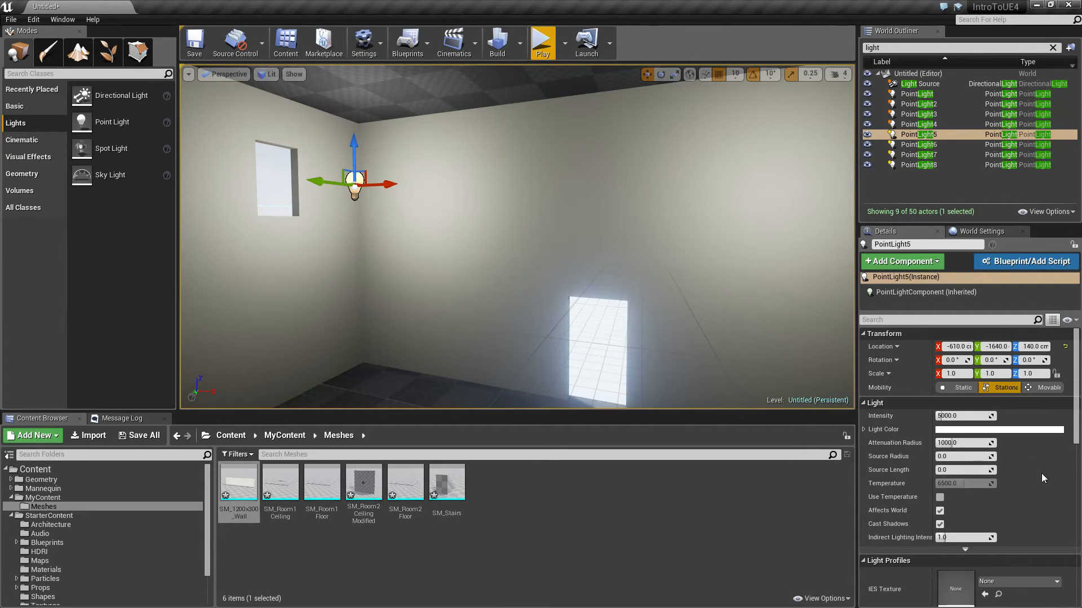
drag(948, 417, 943, 442)
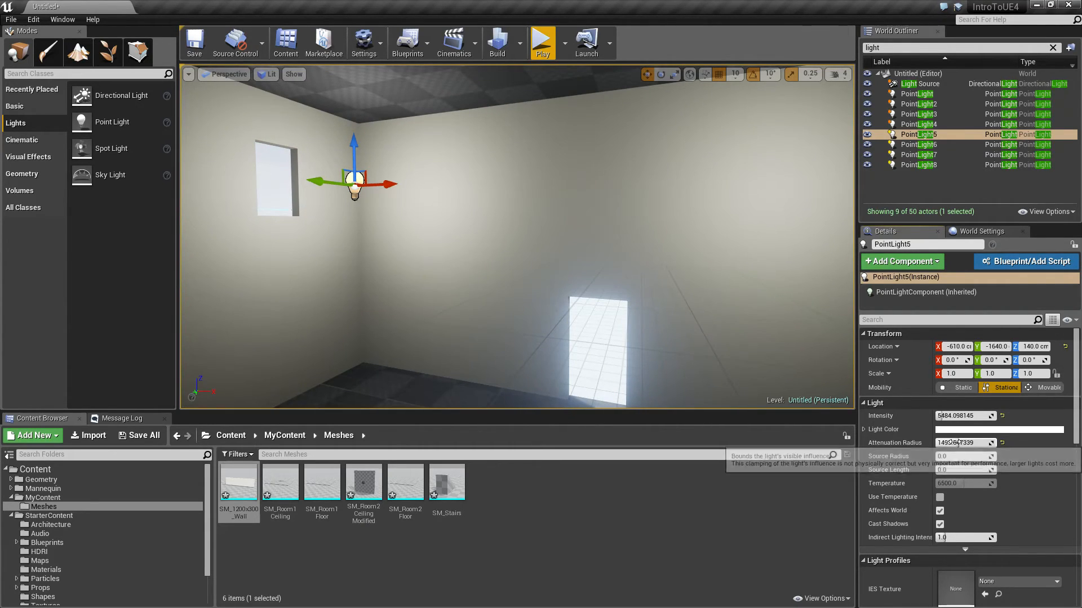
Delete PointLight5, PointLight8 and PointLight6 from the second room, keeping only PointLight7
key(d)
right_drag(481, 215, 593, 214)
key(s)
key(Delete)
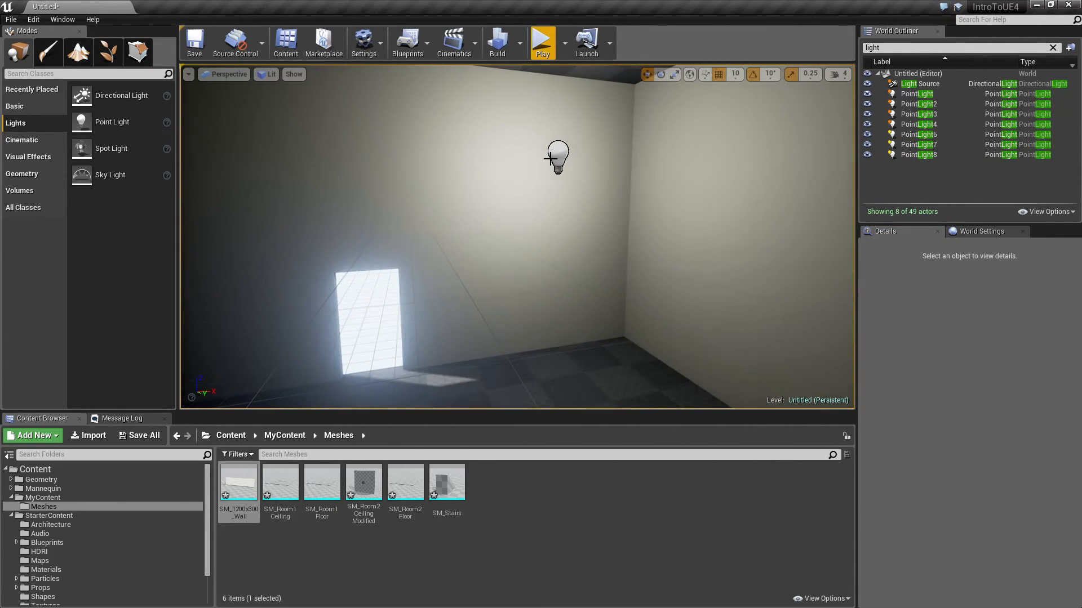
click(550, 151)
key(Delete)
right_drag(550, 152, 506, 155)
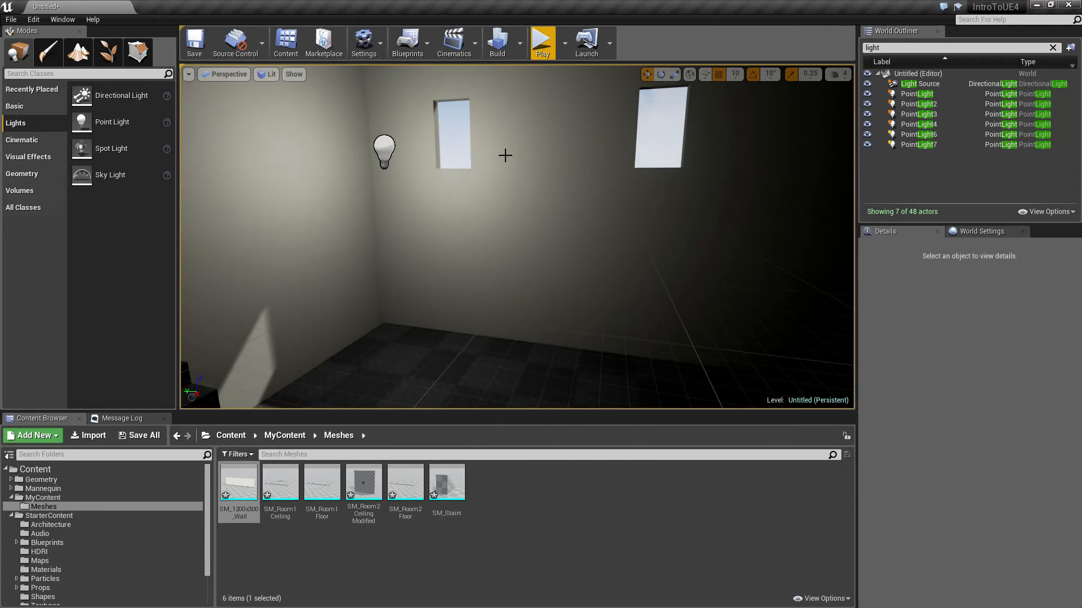
click(384, 151)
key(Delete)
Move PointLight7 from beside the stairs to the middle of the second room, at about X -230 and Y -1270 cm
right_drag(388, 153, 298, 141)
click(224, 114)
key(s)
drag(358, 199, 587, 220)
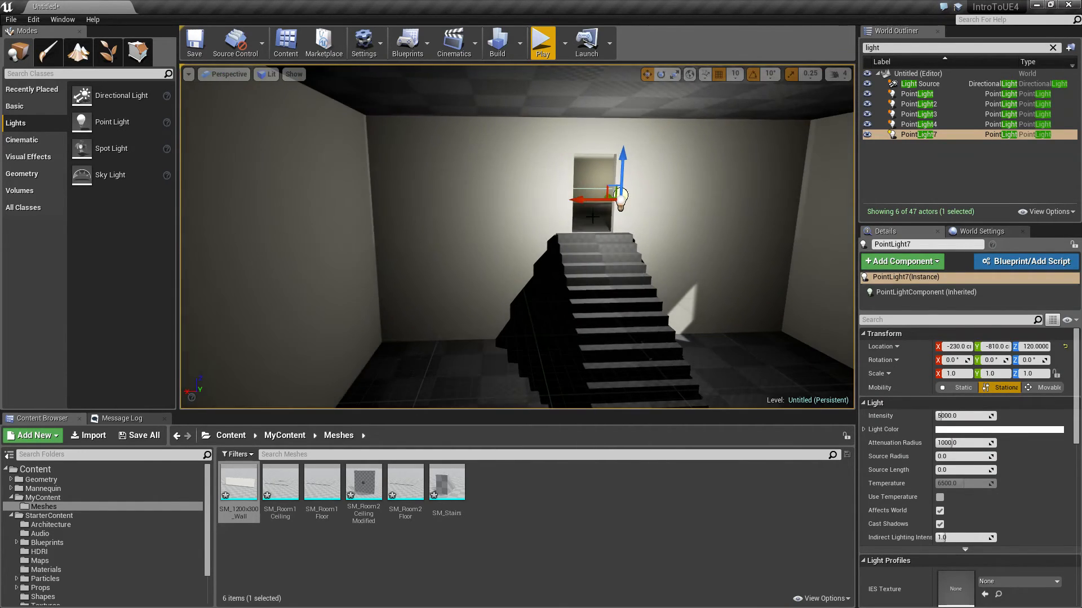
right_drag(597, 239, 654, 239)
right_drag(450, 156, 442, 157)
key(s)
drag(487, 173, 664, 248)
key(d)
right_drag(664, 249, 670, 256)
Raise PointLight7's intensity to about 10469 and attenuation radius to 16384, adjust its height and deselect it
drag(961, 444, 958, 419)
key(Escape)
right_drag(732, 315, 428, 290)
click(535, 150)
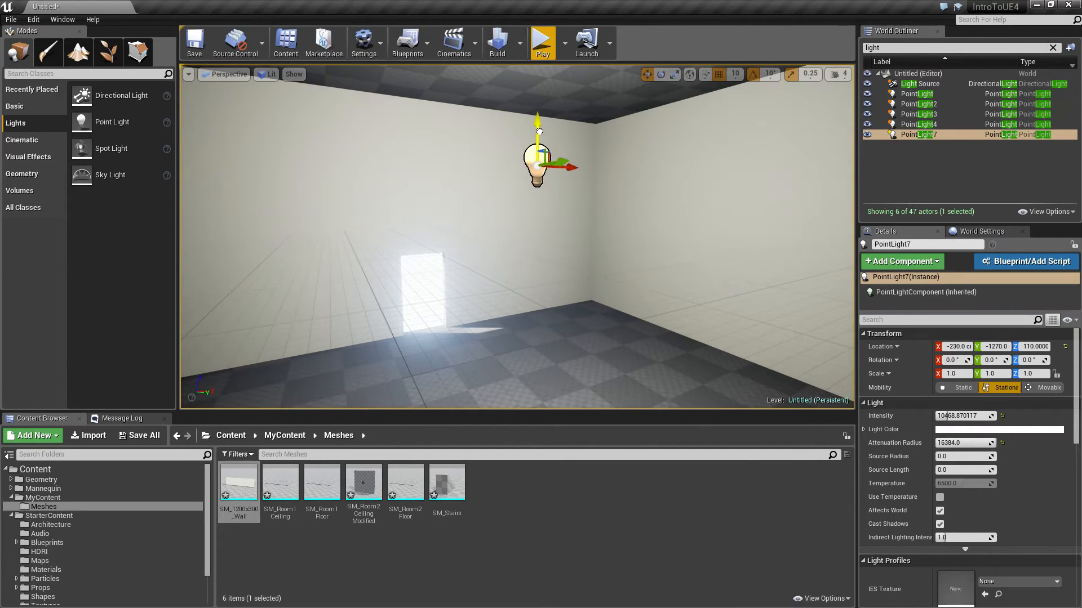
drag(535, 177, 536, 185)
key(Escape)
right_drag(678, 258, 417, 260)
Play the level and run the character through the doorway into the second room to test its lighting and floor
click(538, 46)
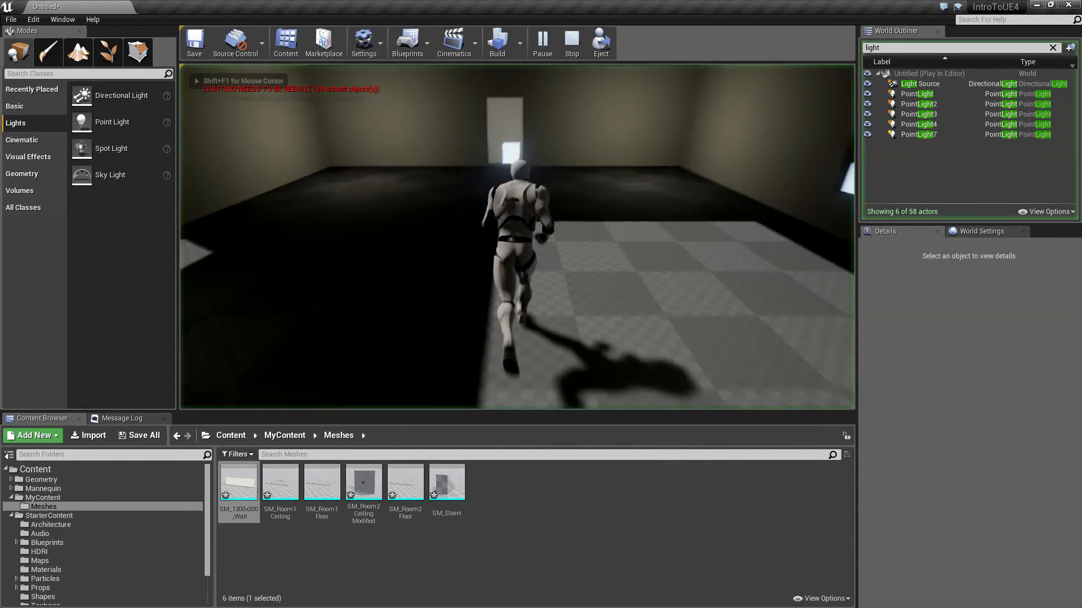
key(w)
key(space)
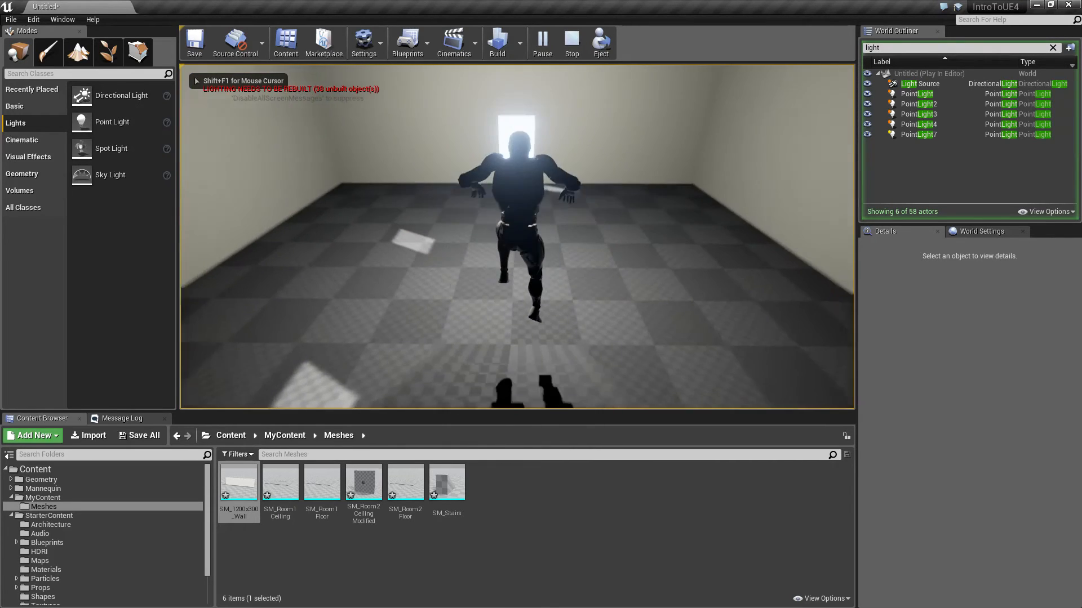
key(Escape)
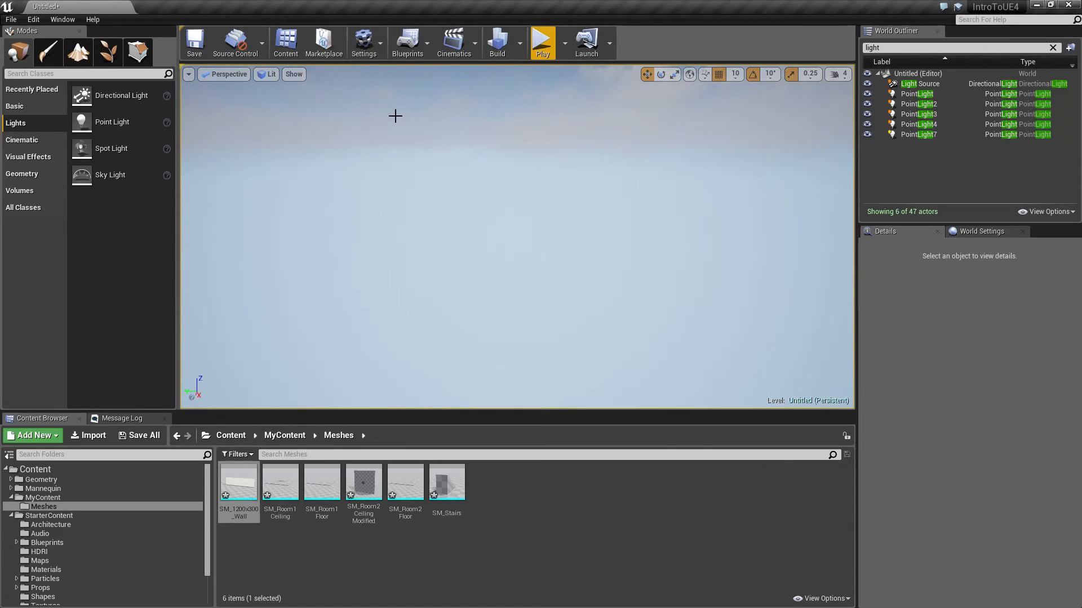
Add a simplified collision primitive to the second room's floor mesh, SM_Room2Floor, and close its mesh editor
key(s)
right_drag(360, 112, 527, 157)
key(w)
key(w)
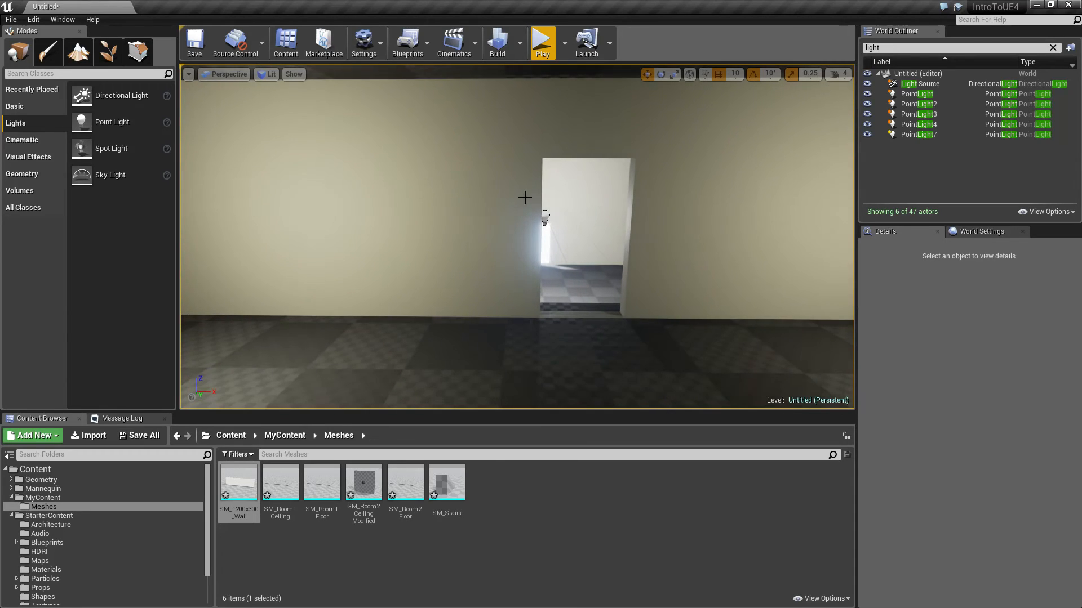
key(d)
right_drag(539, 177, 470, 122)
click(524, 218)
key(s)
key(w)
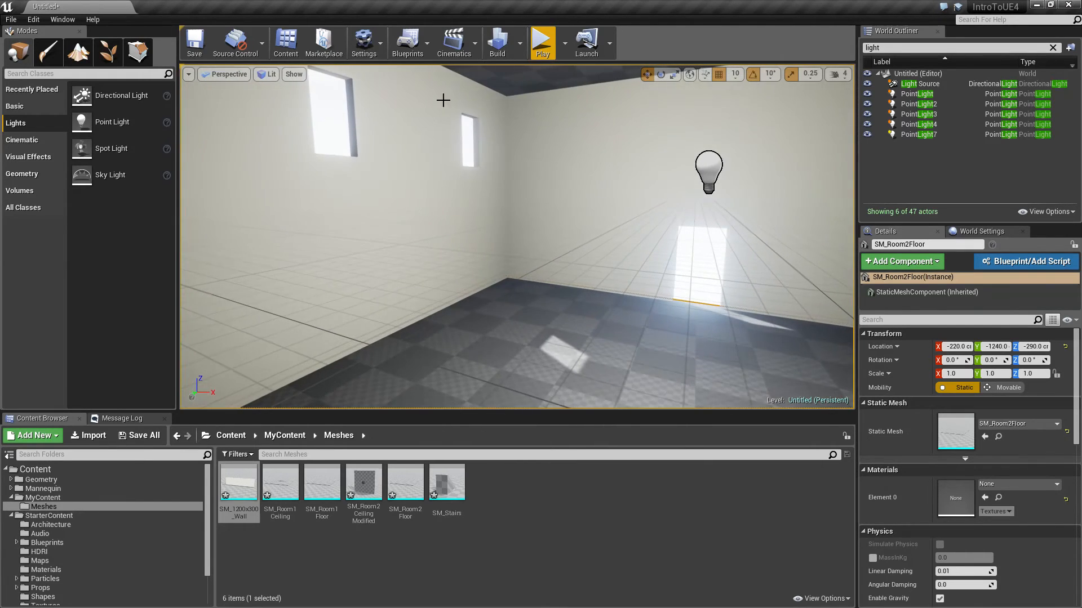
double_click(956, 431)
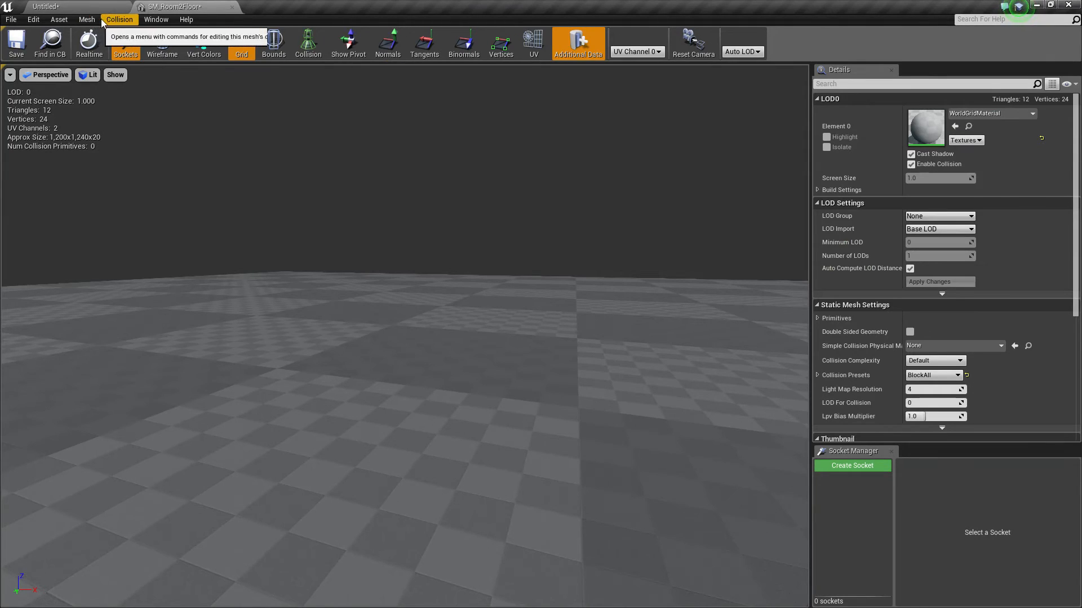
click(119, 19)
click(157, 58)
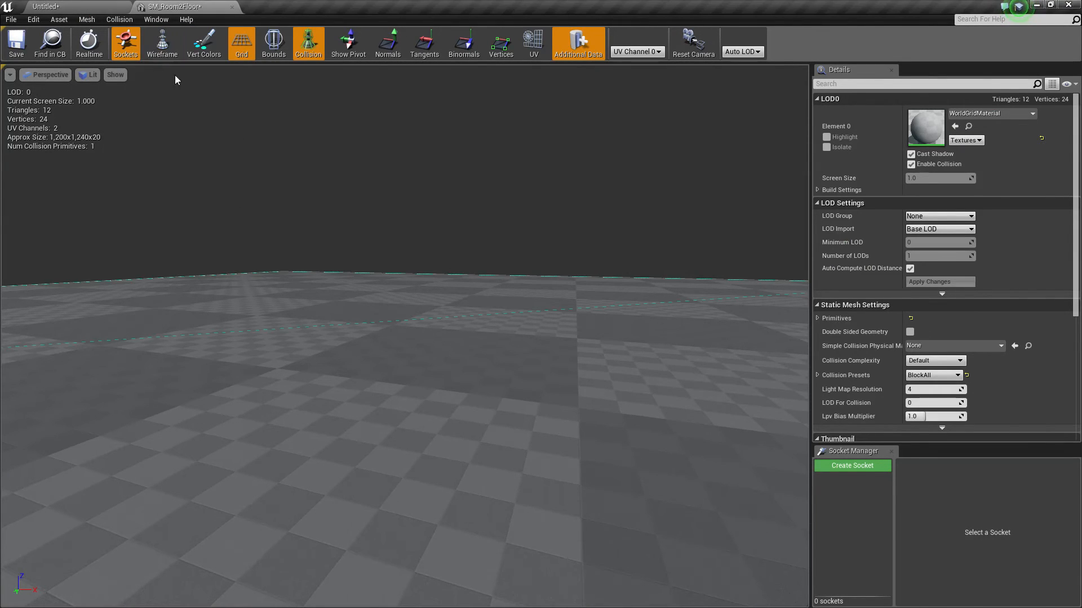
click(232, 7)
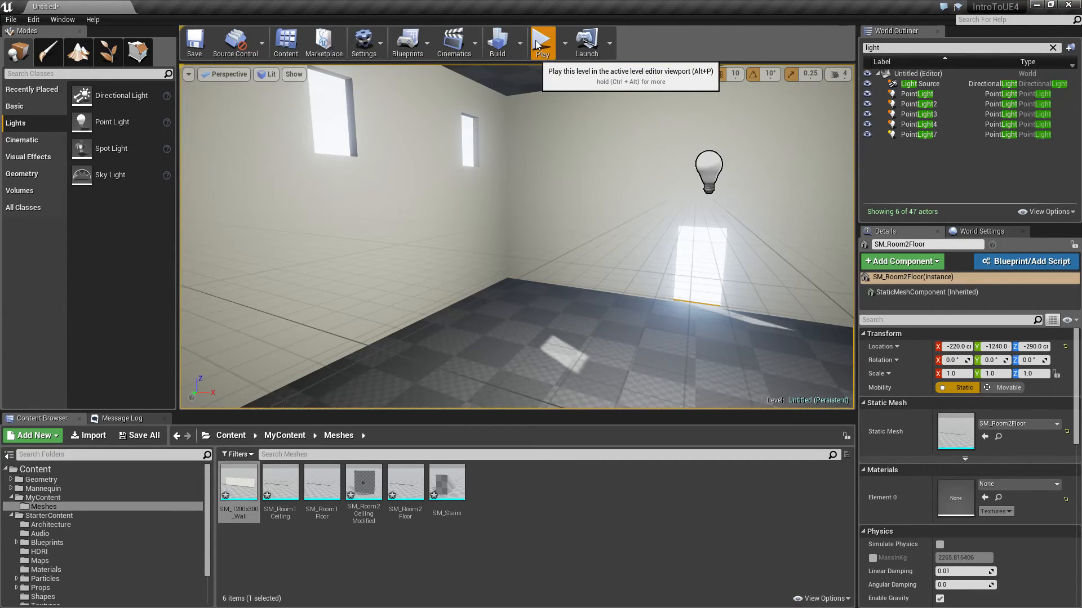
Play the level, run and jump the character through the doorway into the second room towards the stairs, and stop the session
click(544, 48)
key(w)
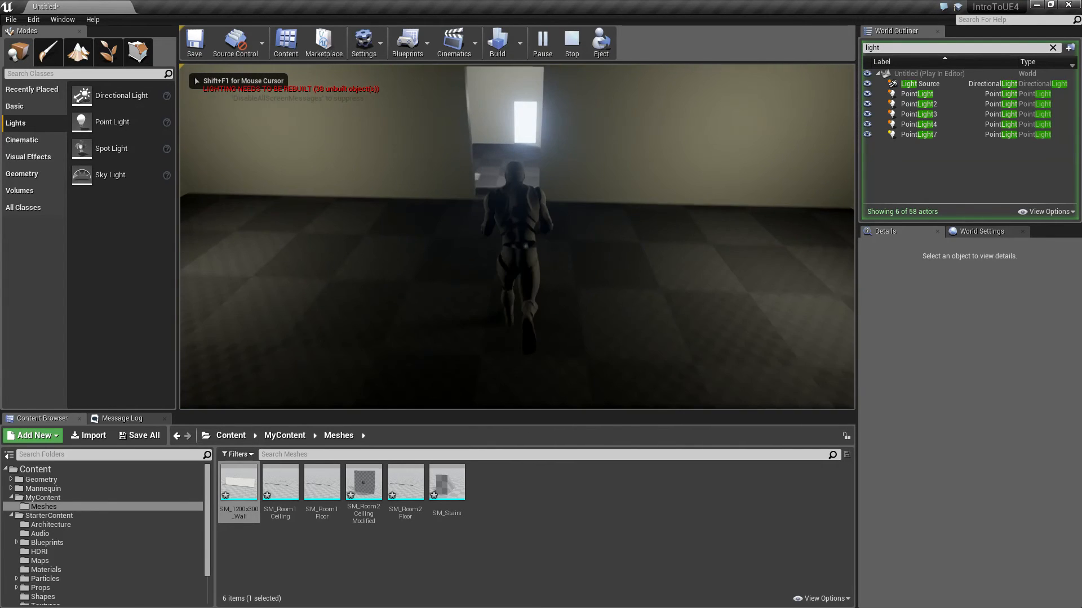
key(space)
key(w)
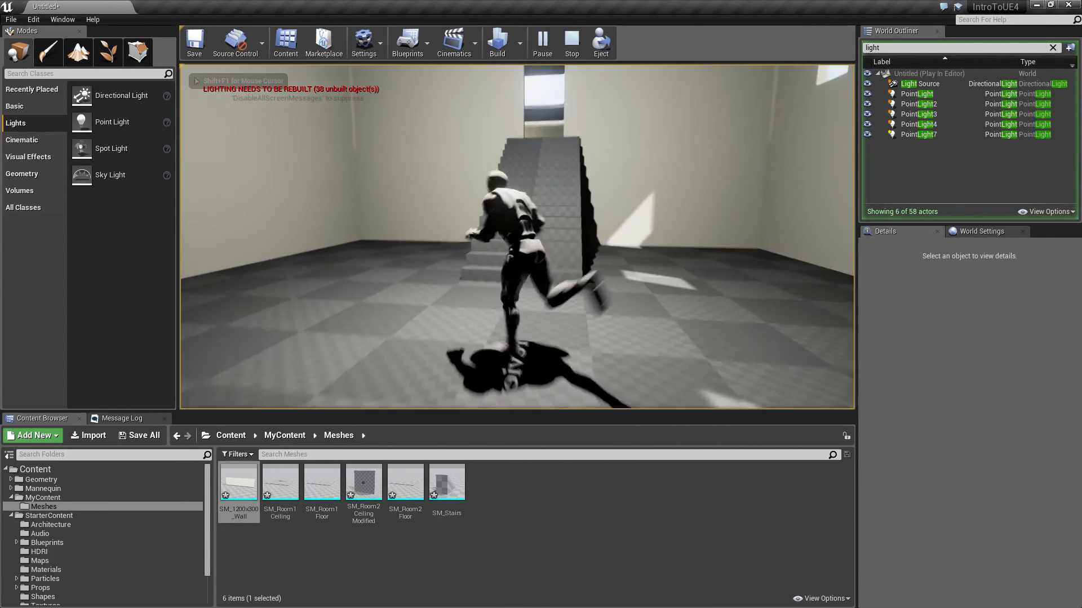
key(Escape)
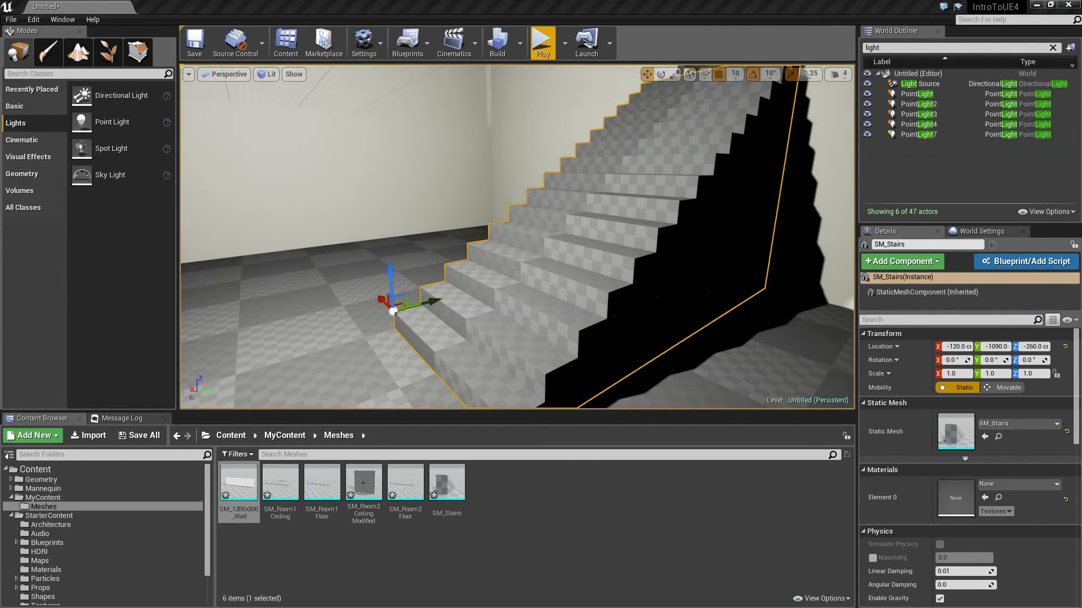
Open the SM_Stairs mesh in the static mesh editor
drag(254, 107, 418, 4)
drag(564, 203, 407, 157)
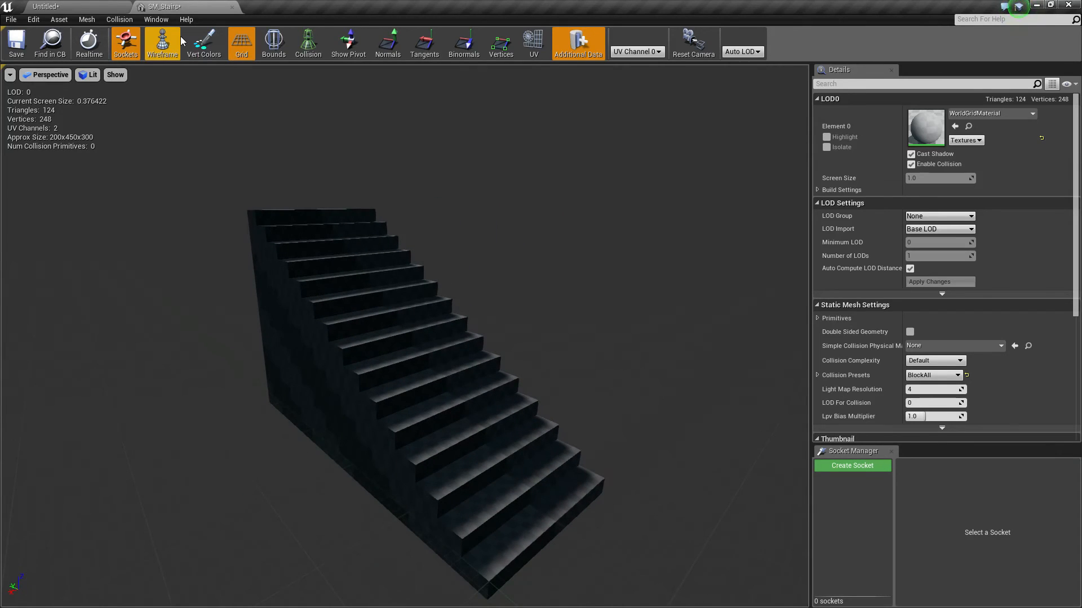
Try a box simplified collision on the stairs mesh, inspect its fit from the side and undo it
click(116, 20)
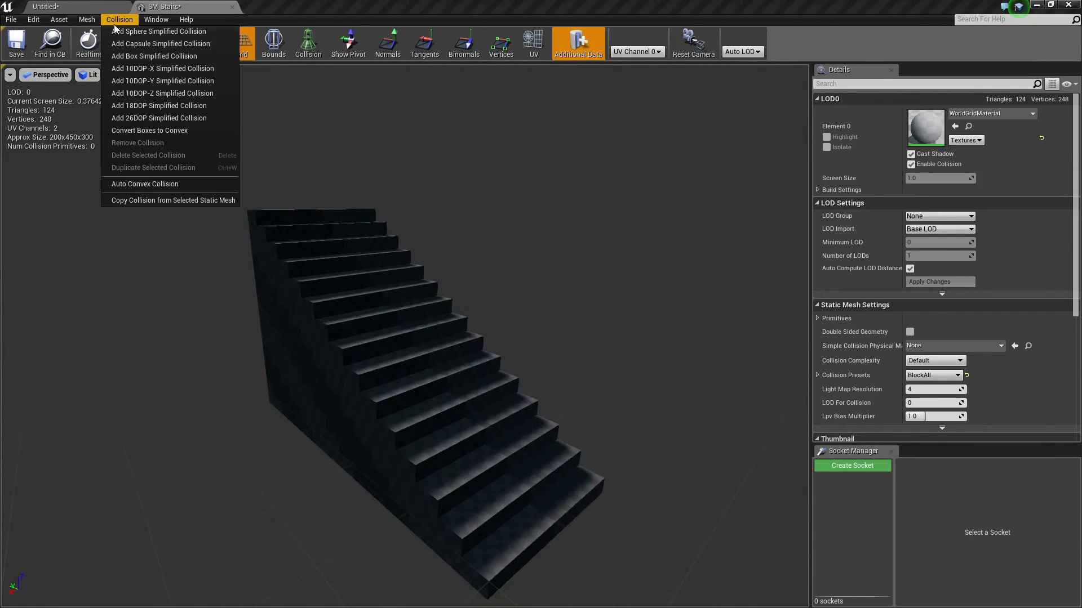
click(151, 56)
drag(455, 274, 213, 244)
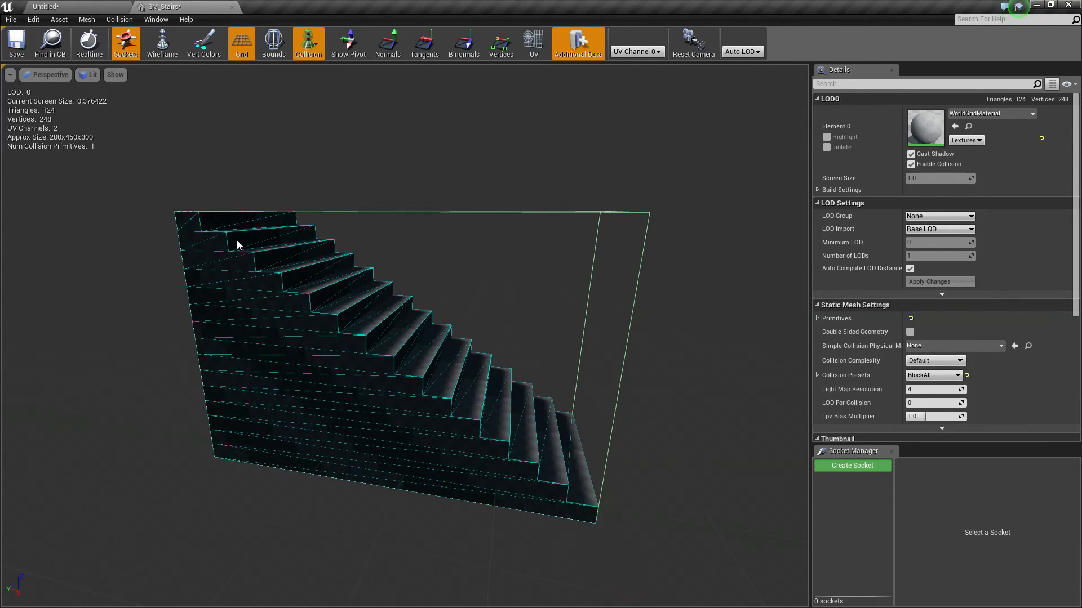
key(ctrl+z)
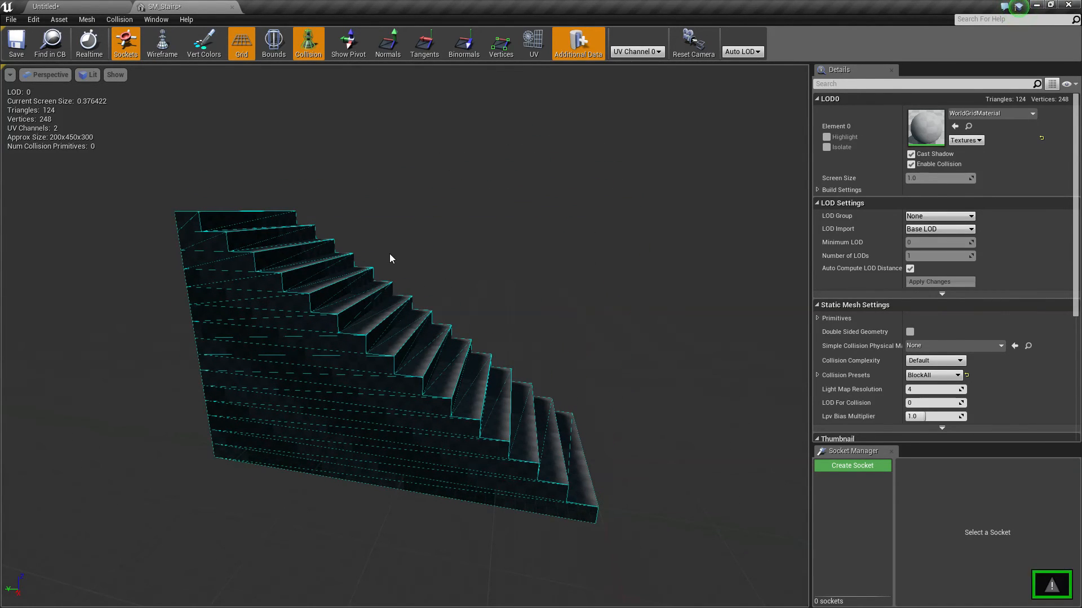
Try a 10DOP-X simplified collision on the stairs mesh, check its slope against the steps and undo it
click(120, 20)
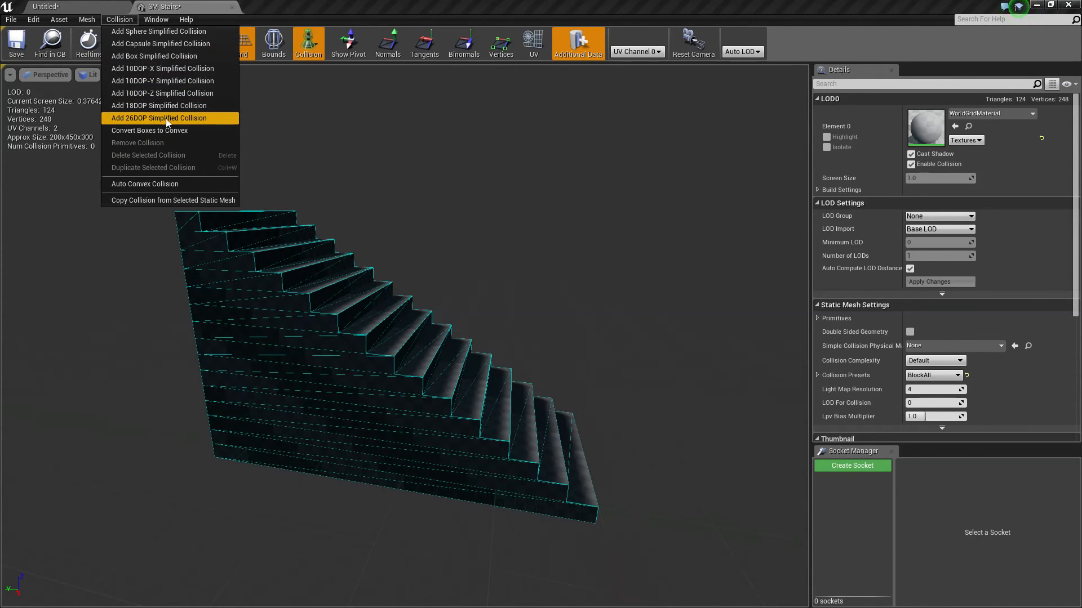
click(167, 69)
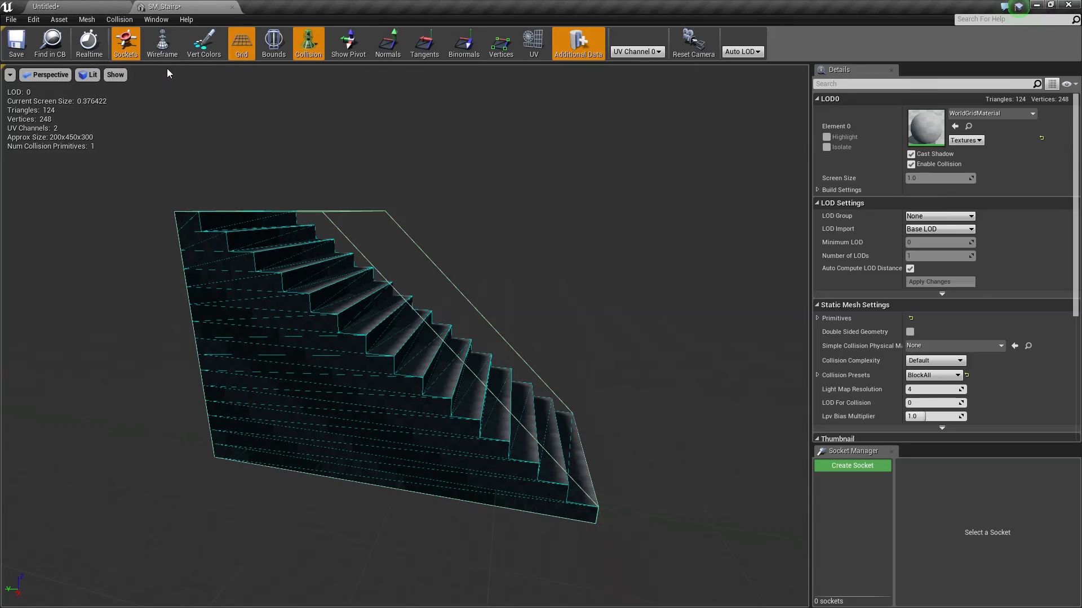
mouse_move(577, 339)
mouse_down()
mouse_move(633, 356)
mouse_move(431, 363)
mouse_move(368, 341)
mouse_move(504, 363)
mouse_move(617, 346)
mouse_move(575, 339)
mouse_up()
key(ctrl+z)
Try an 18DOP simplified collision on the stairs mesh and undo it
click(119, 19)
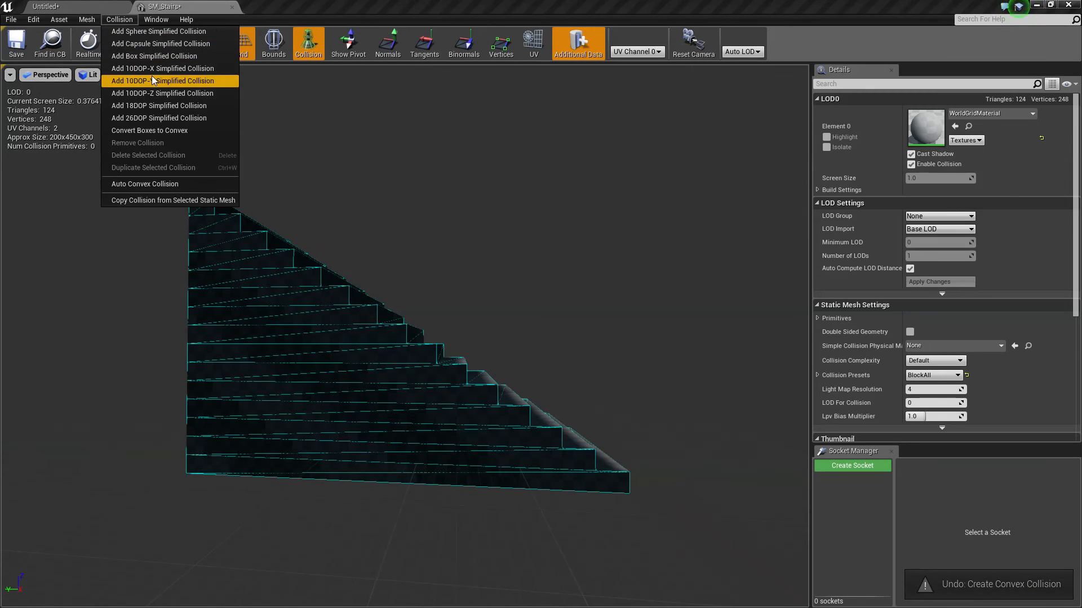
click(163, 106)
mouse_move(564, 295)
mouse_down()
mouse_move(417, 296)
mouse_move(563, 295)
mouse_up()
key(ctrl+z)
drag(396, 277, 485, 265)
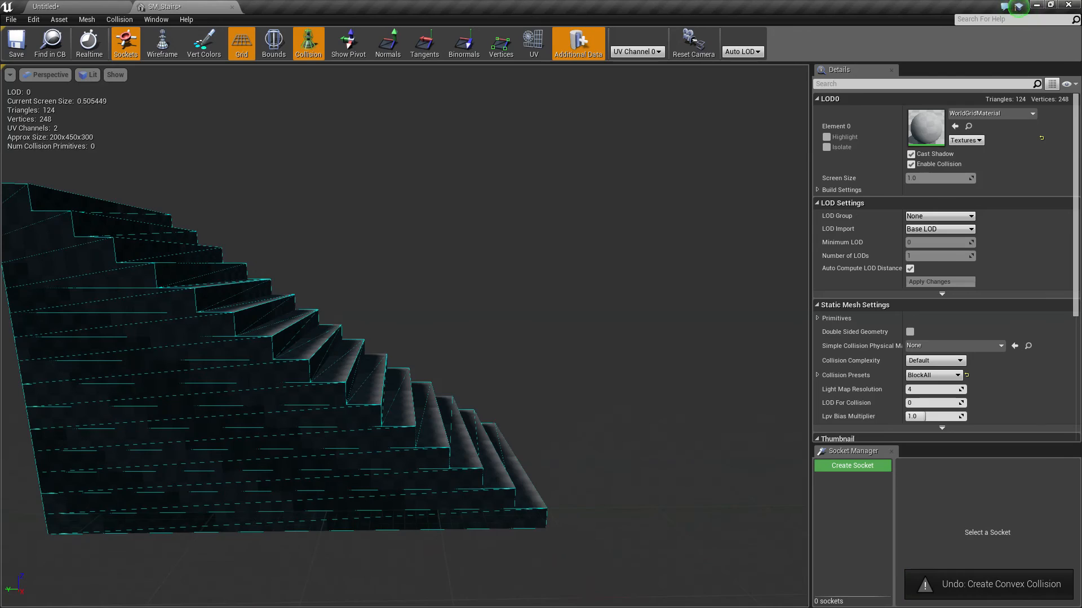
Try an auto convex collision on the stairs mesh, inspect the hull around the steps and remove the collision
click(120, 19)
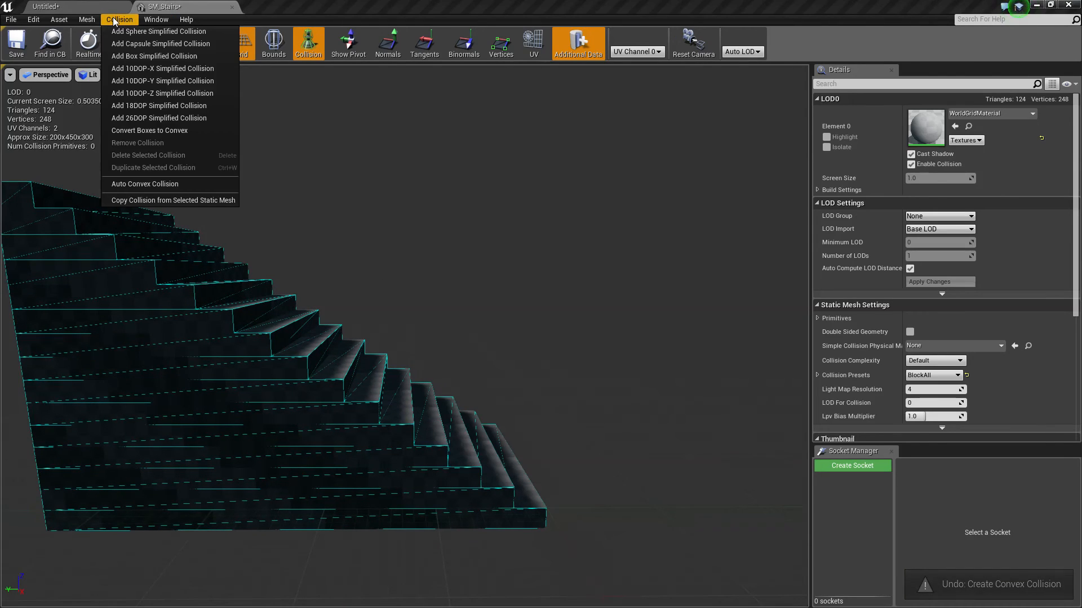
click(167, 186)
click(924, 514)
drag(617, 368, 605, 417)
key(ctrl+z)
key(ctrl+z)
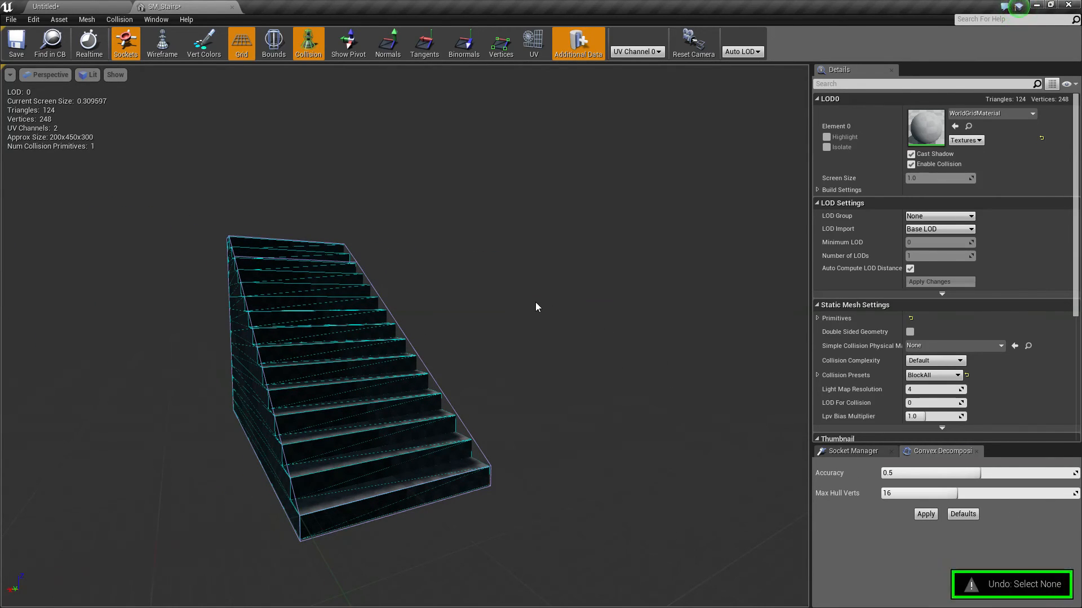
click(119, 19)
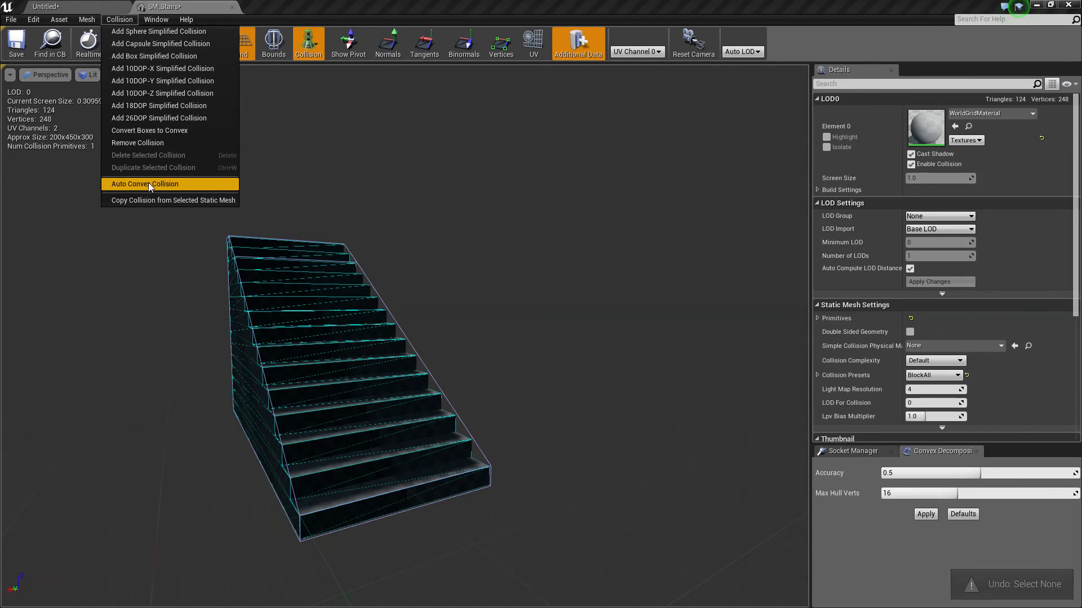
click(147, 143)
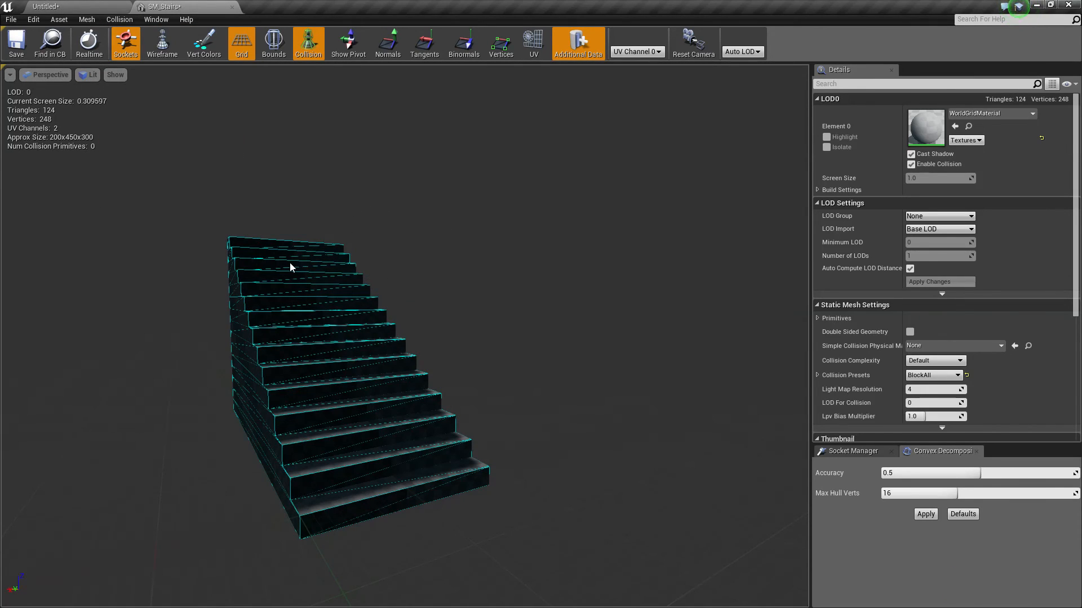
Generate an auto convex collision for the stairs mesh with accuracy 0.5 and max hull verts 16, and check its profile
click(120, 20)
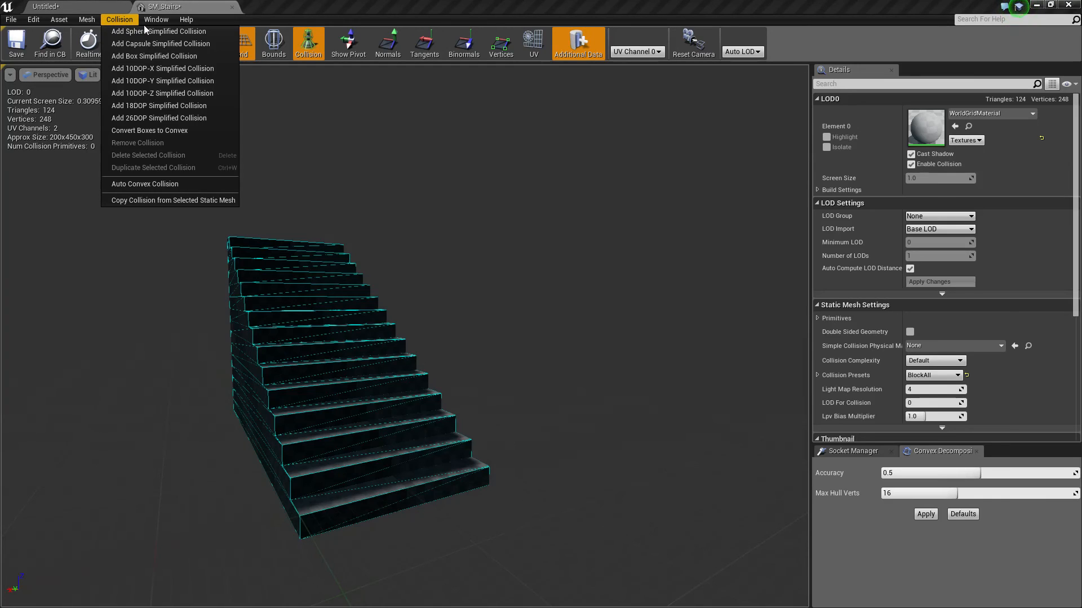
click(146, 186)
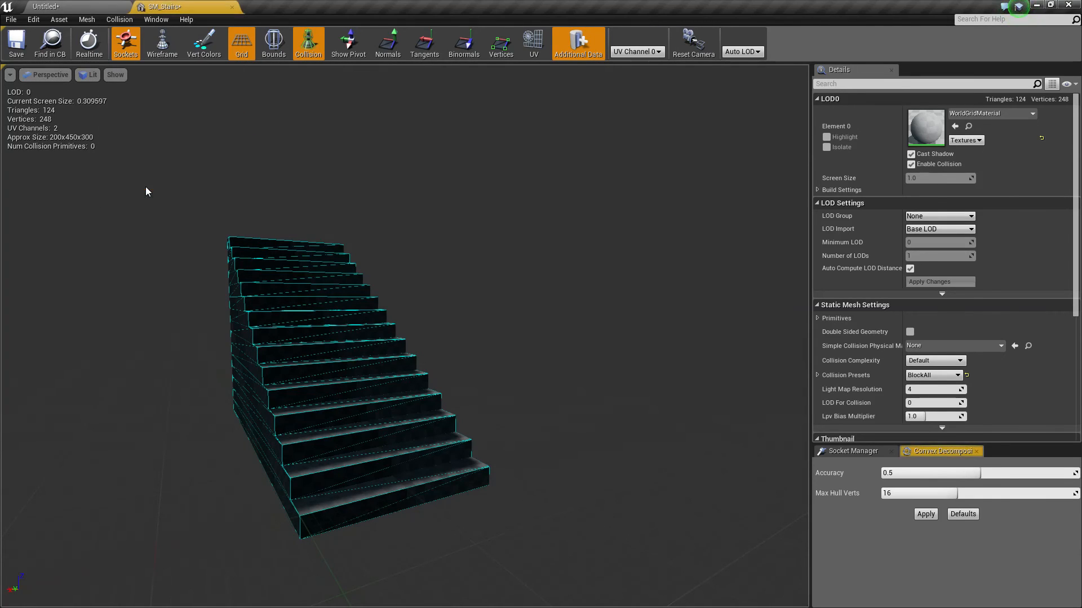
alt+drag(169, 225, 310, 226)
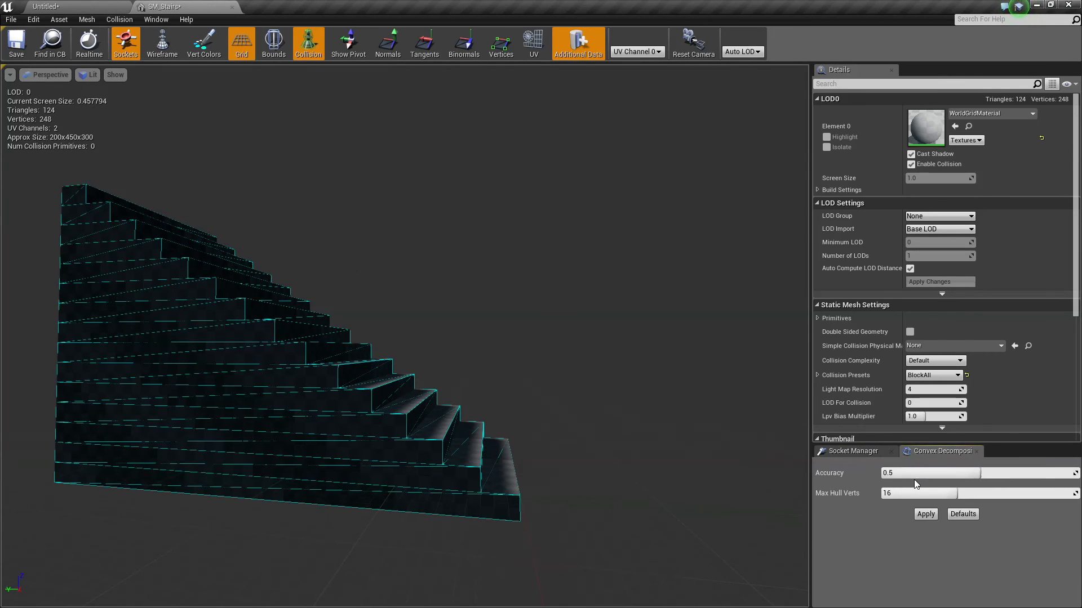
click(925, 514)
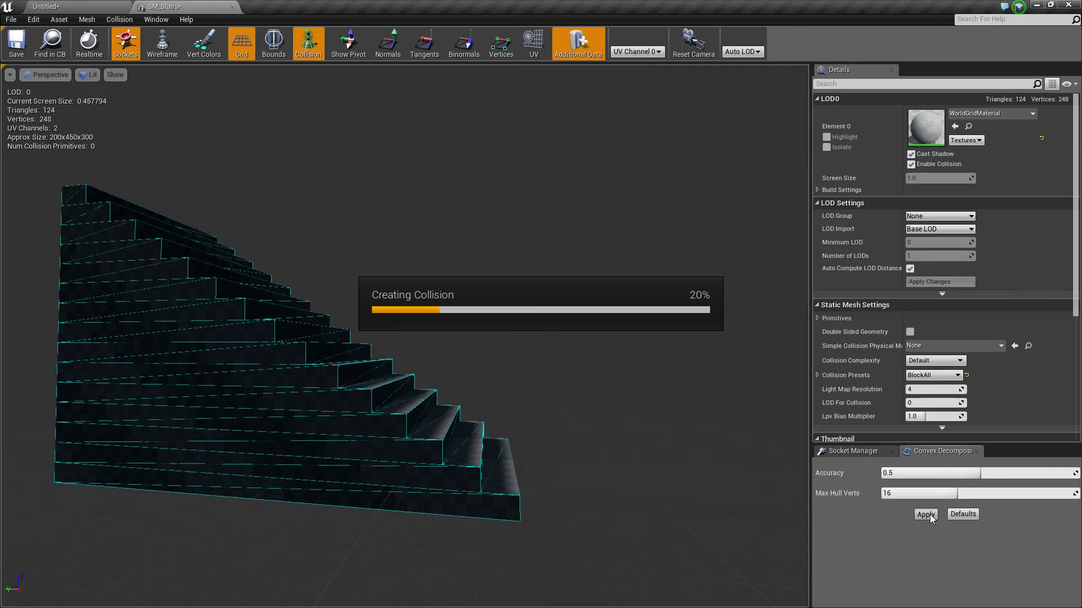
alt+drag(121, 216, 172, 223)
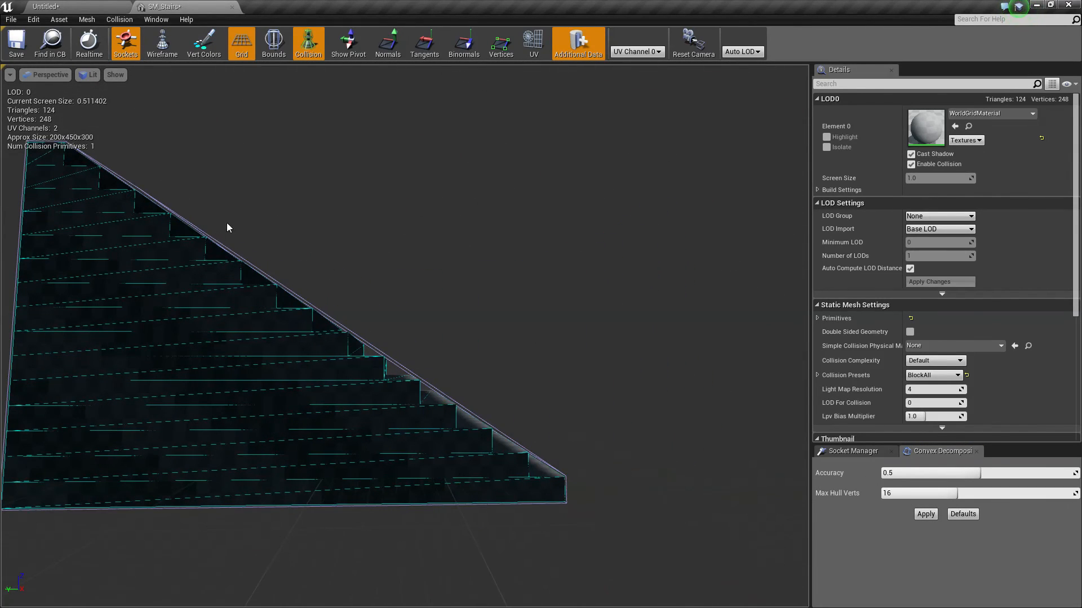
Return to the level, play it to test the character on the stairs and the second room's floor, and stop the session
click(45, 6)
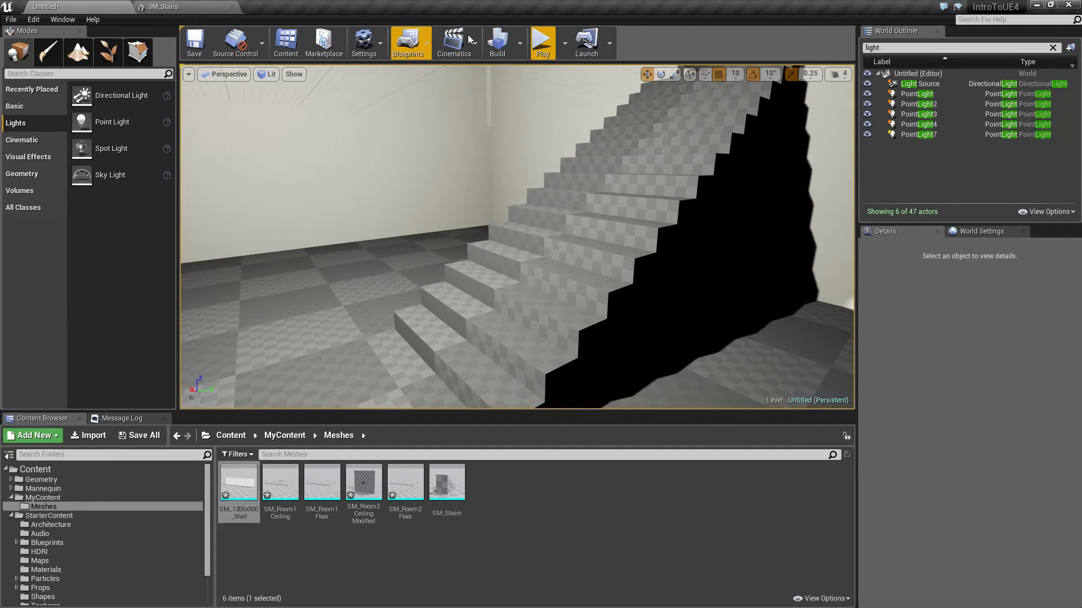
click(542, 42)
key(w)
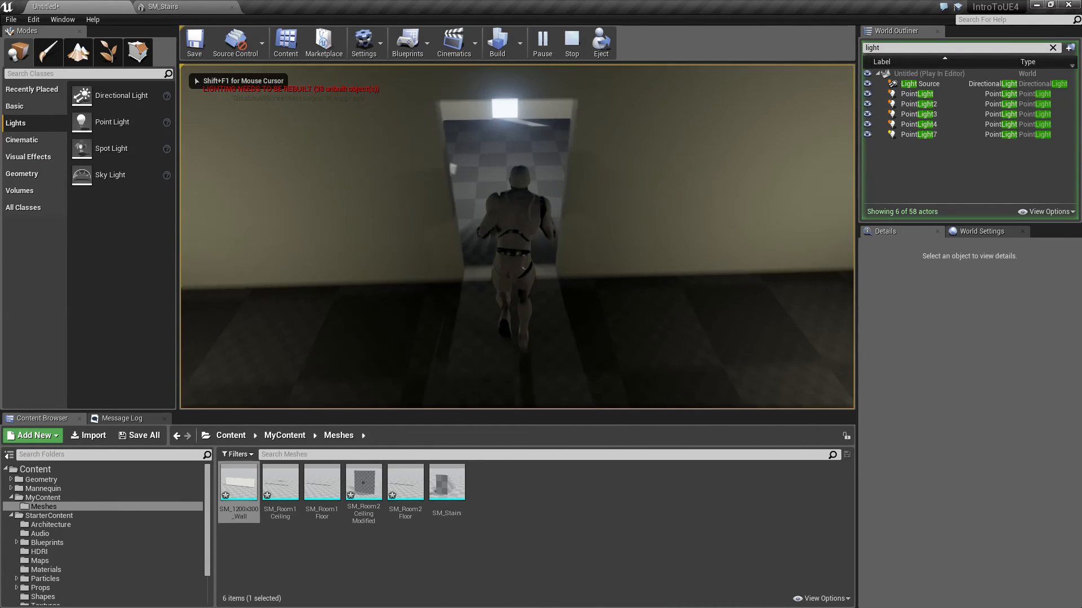
key(a)
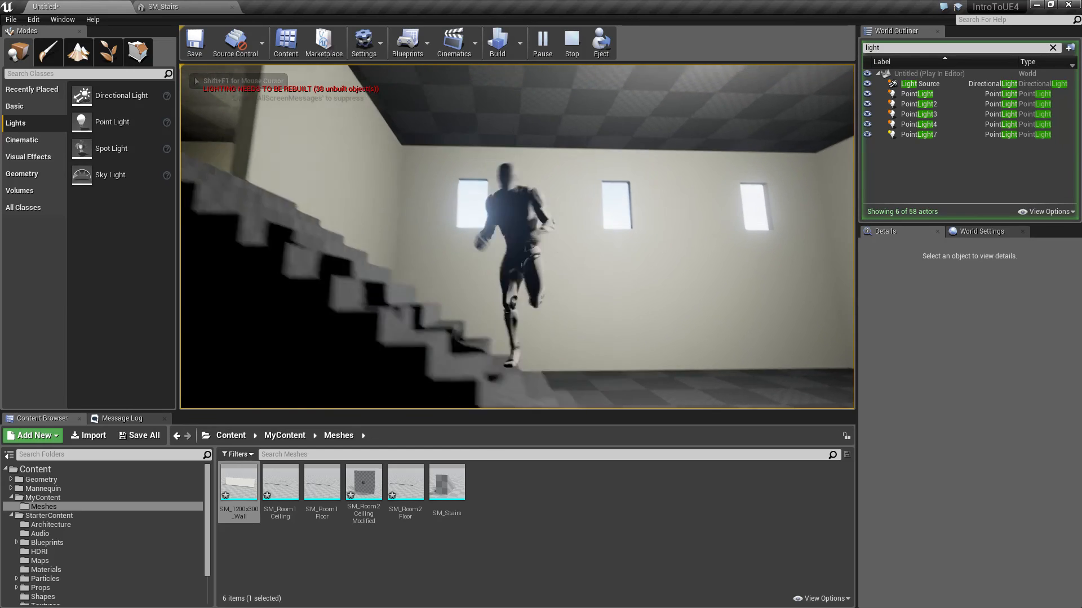
key(d)
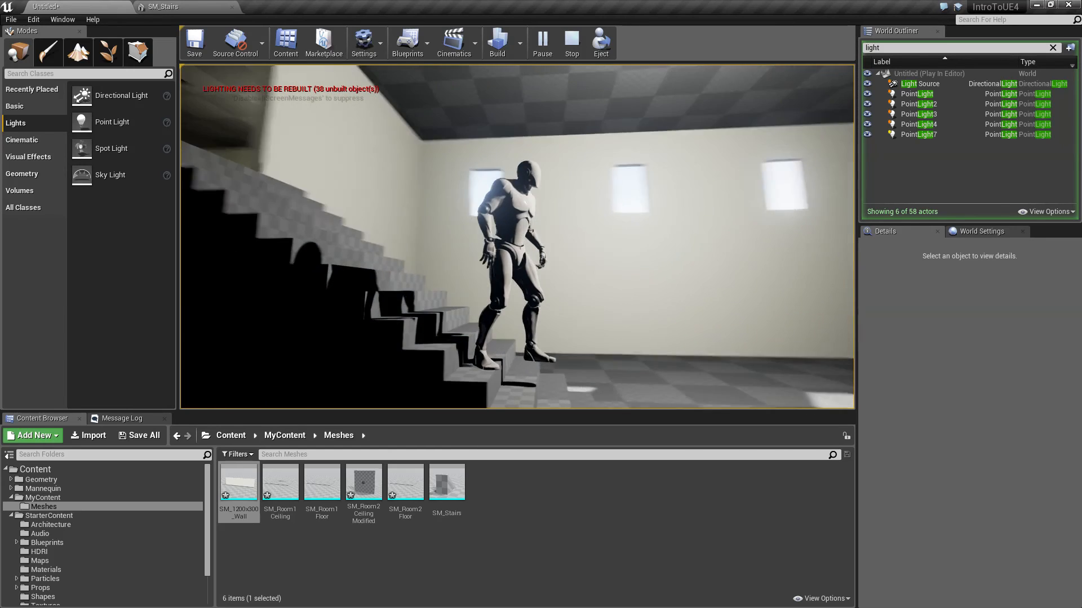
key(a)
key(d)
key(s)
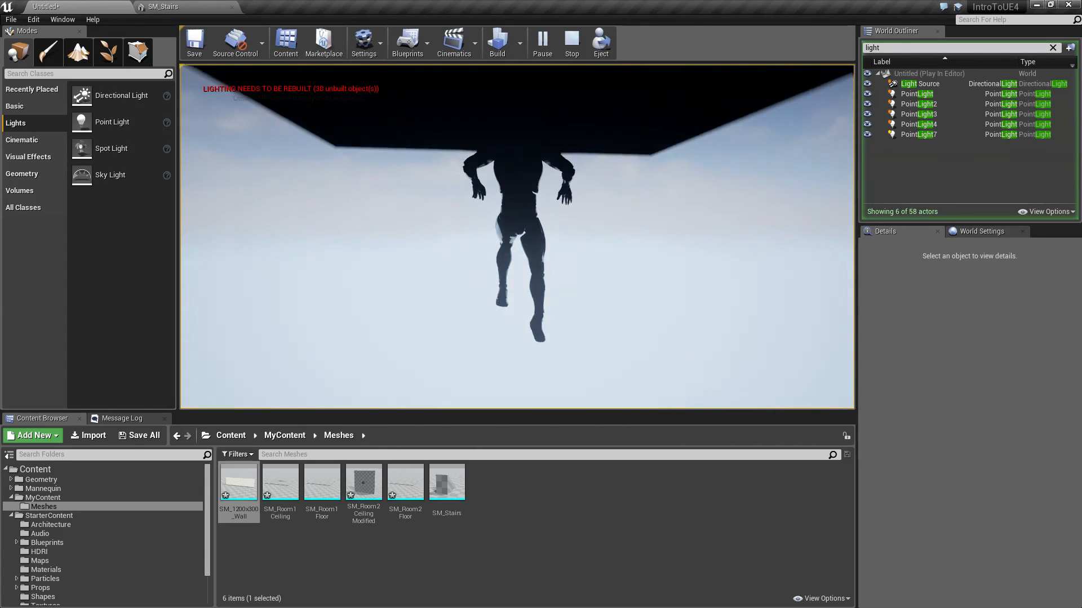
key(Escape)
Open the second room's floor mesh, SM_Room2Floor, add a box simplified collision and close the mesh editors
key(w)
mouse_move(431, 169)
right_down()
mouse_move(431, 124)
mouse_move(541, 214)
mouse_move(507, 231)
mouse_move(440, 197)
mouse_move(422, 175)
right_up()
click(536, 236)
double_click(957, 431)
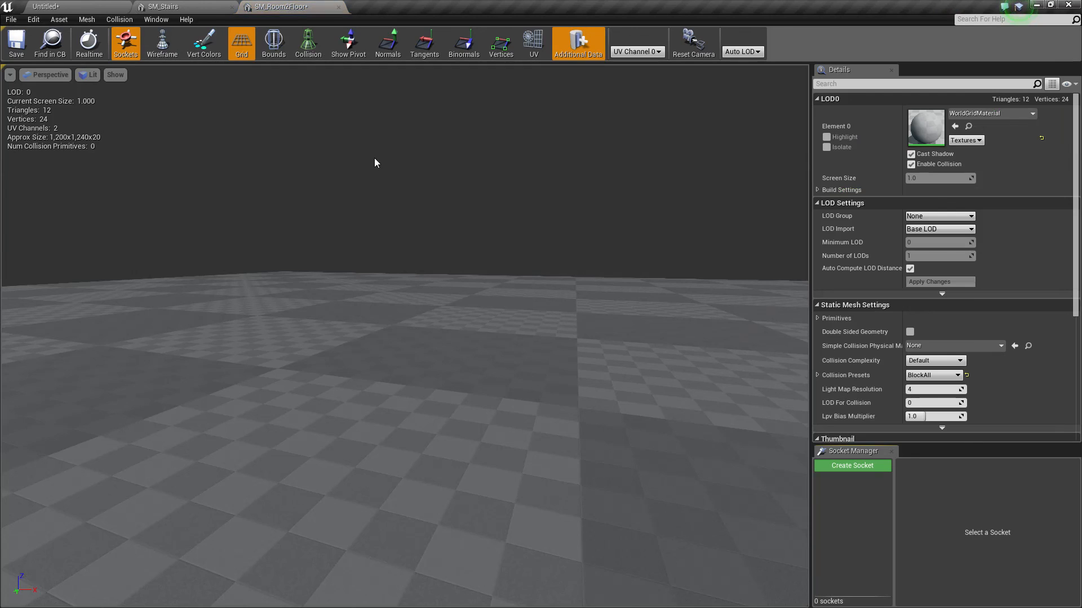
click(120, 19)
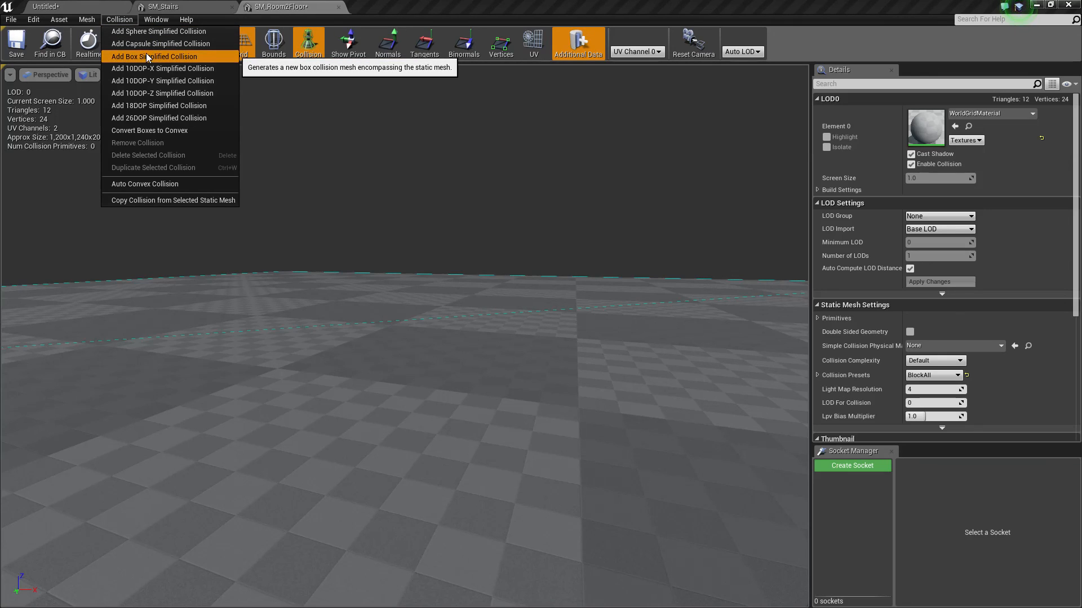
click(148, 56)
click(198, 7)
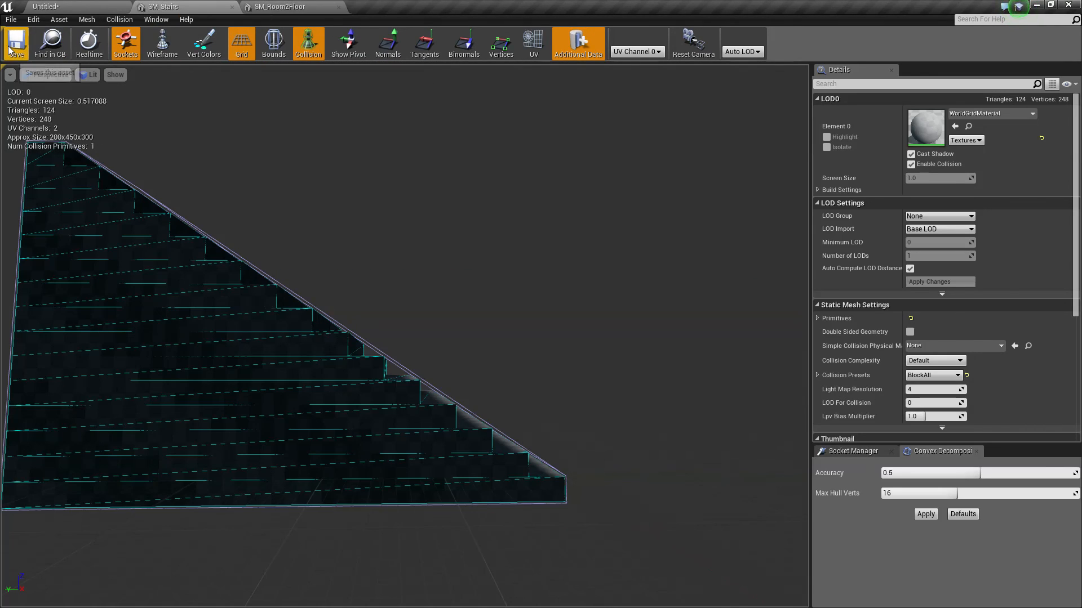
click(232, 8)
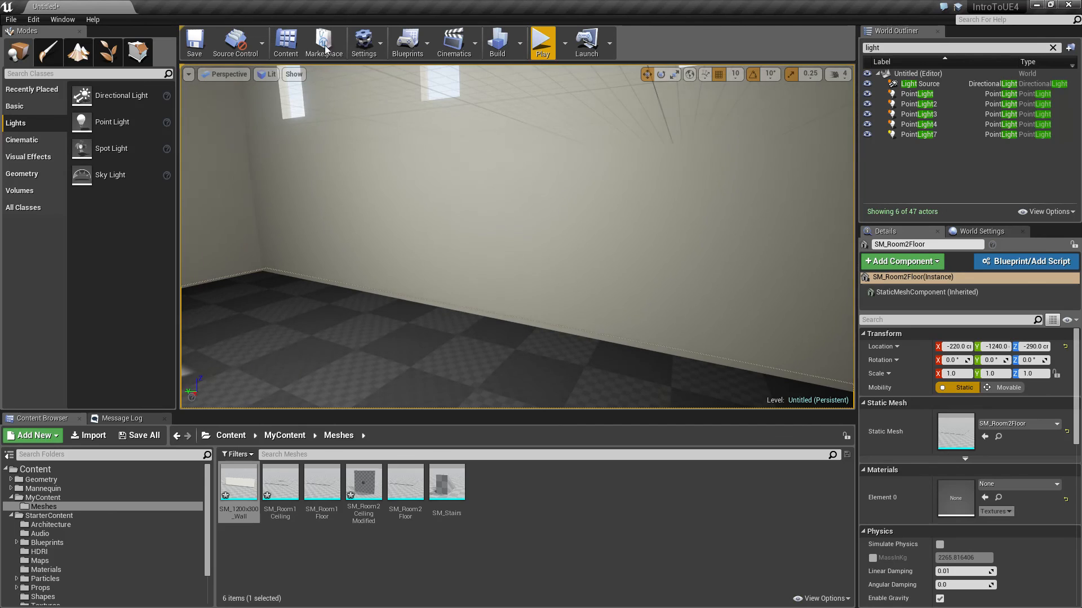
Play the level, run the character across the second room and up the stairs, jump in the first room and stop the session
click(543, 45)
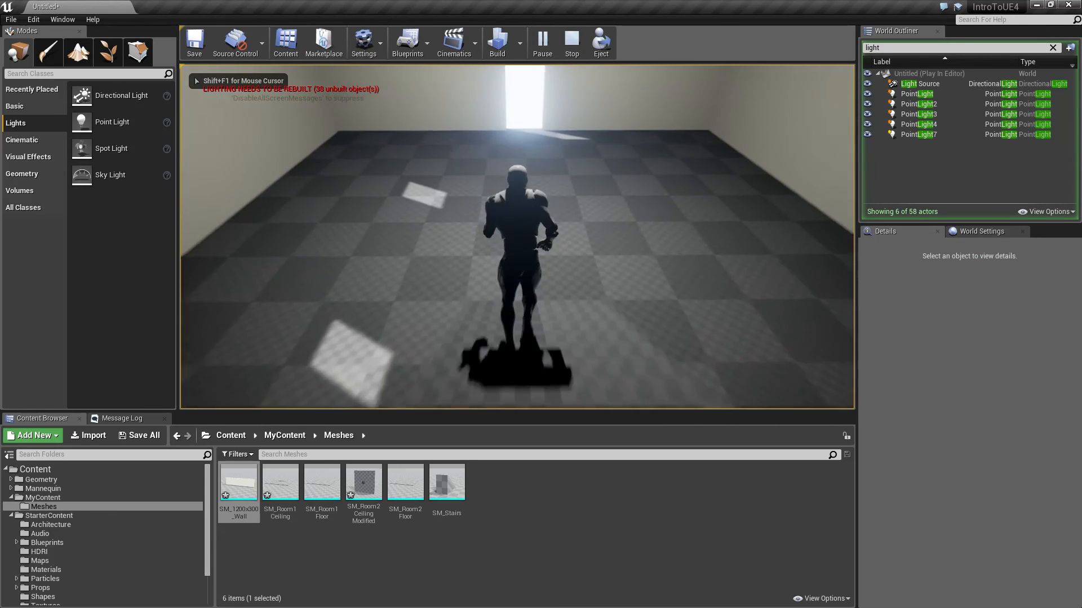
key(w)
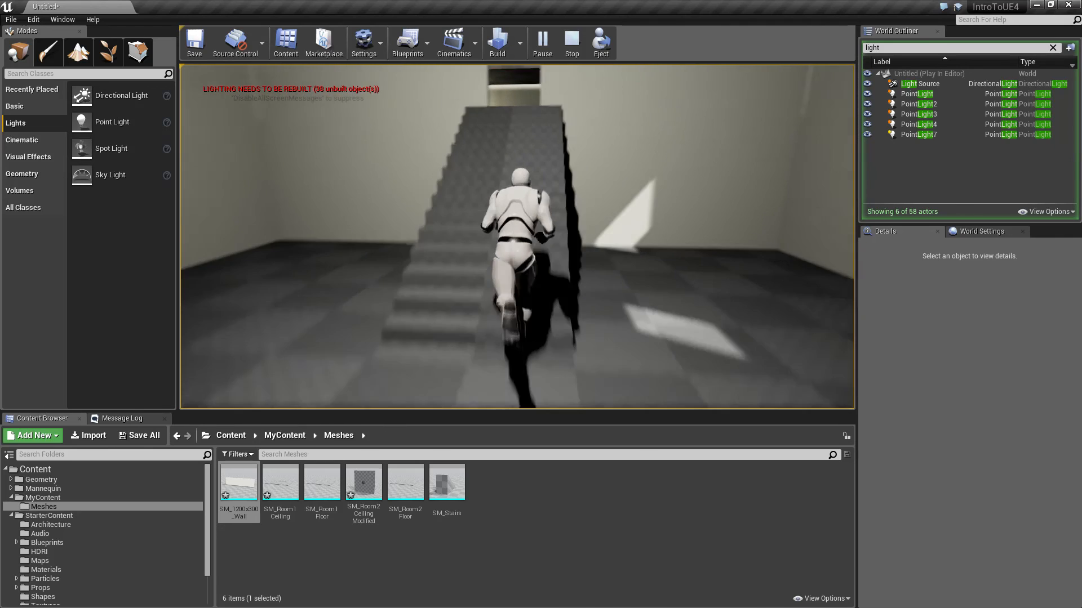
key(w)
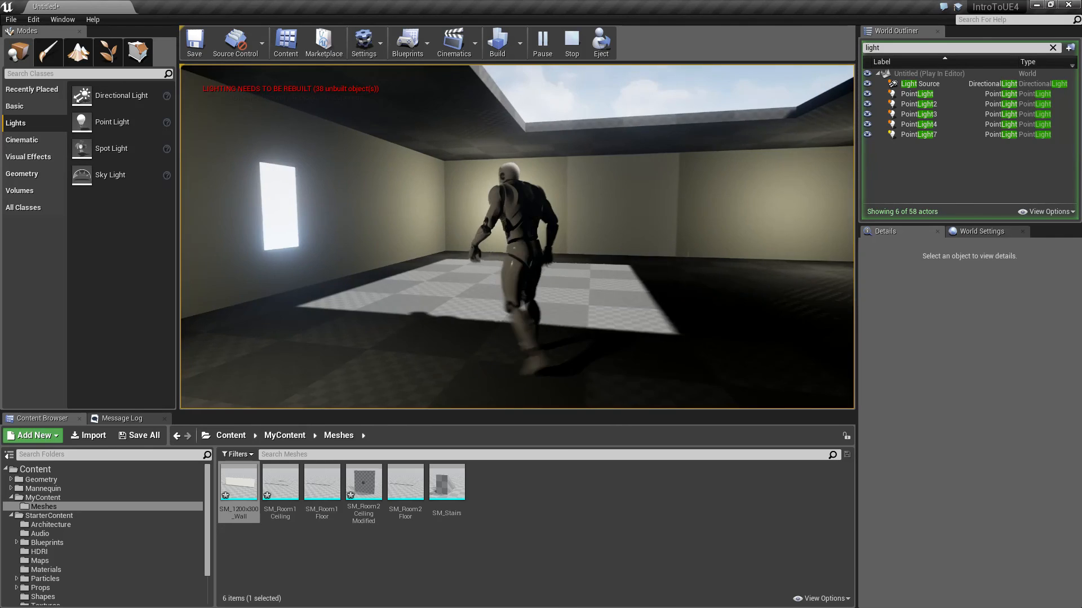
key(space)
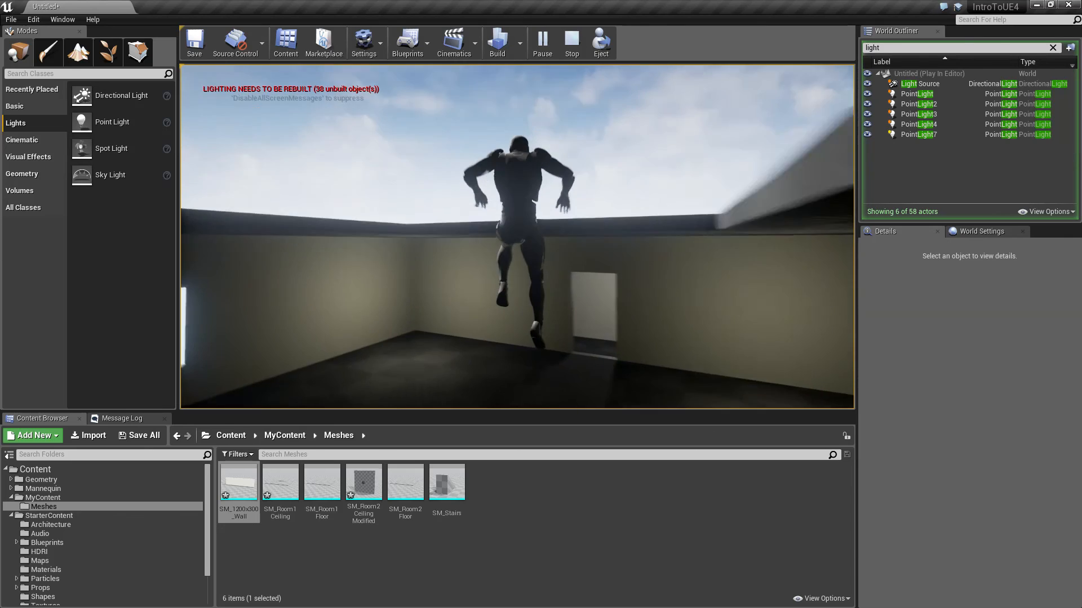
key(Escape)
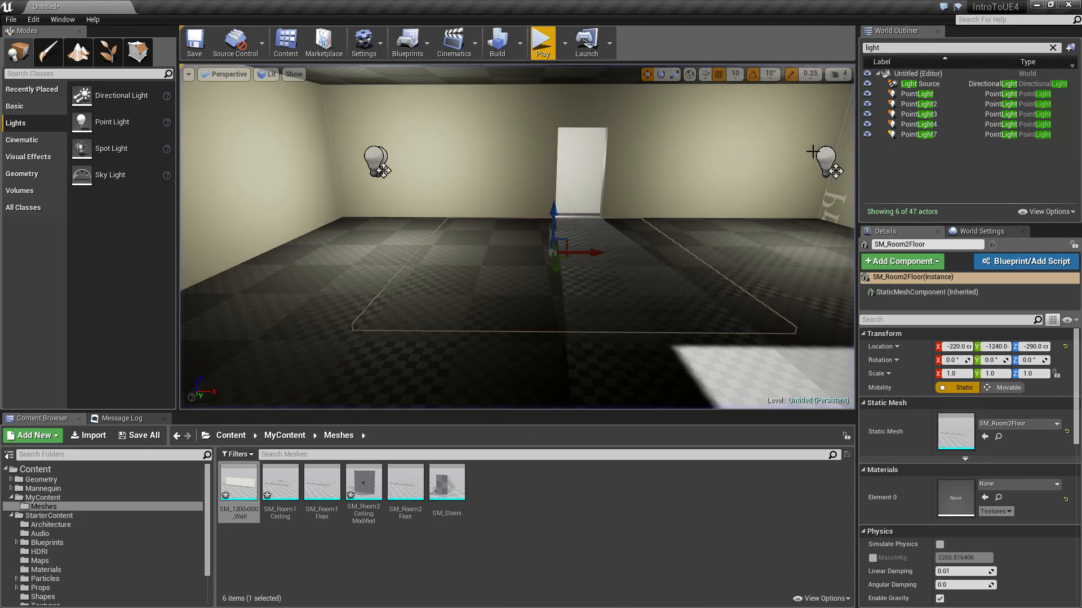